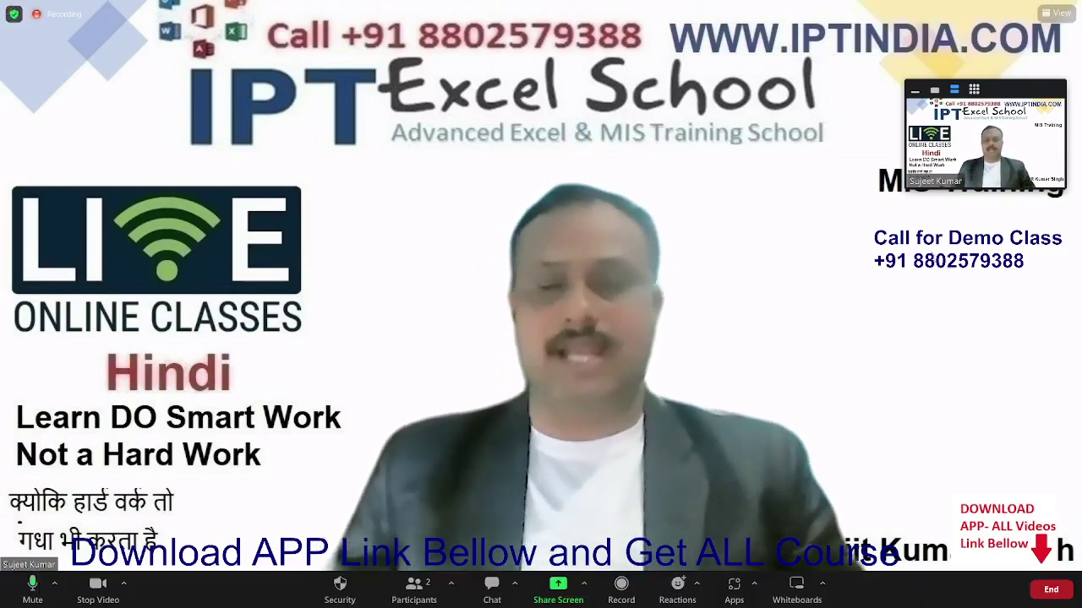
Step: Share Screen 1 in Zoom so participants see the Excel sales data workbook
{"action": "left_click_drag", "start_coordinate": [995, 84], "coordinate": [992, 215]}
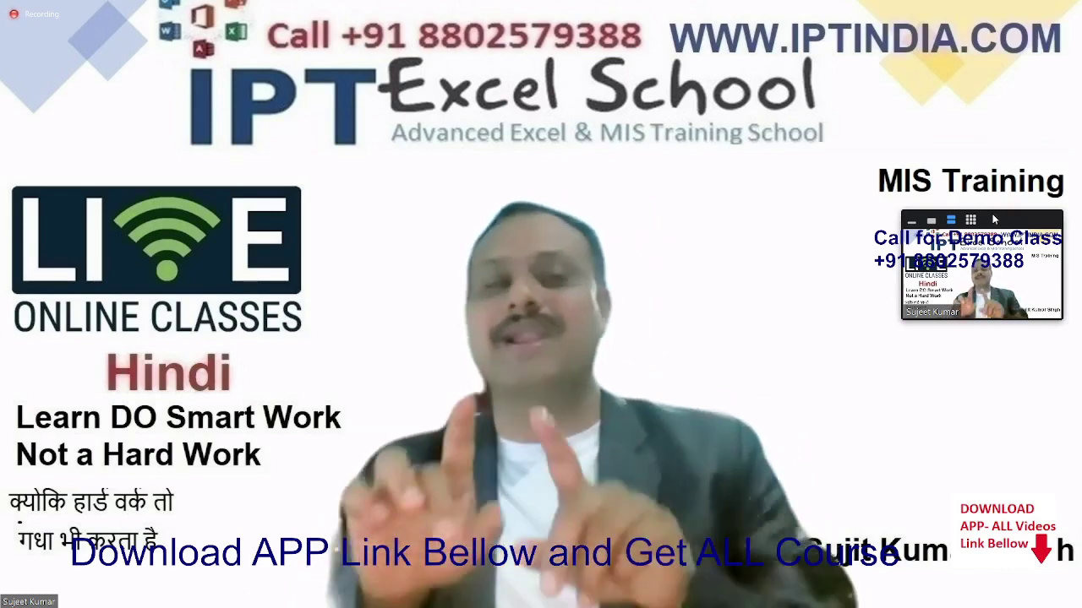
{"action": "mouse_move", "coordinate": [539, 548]}
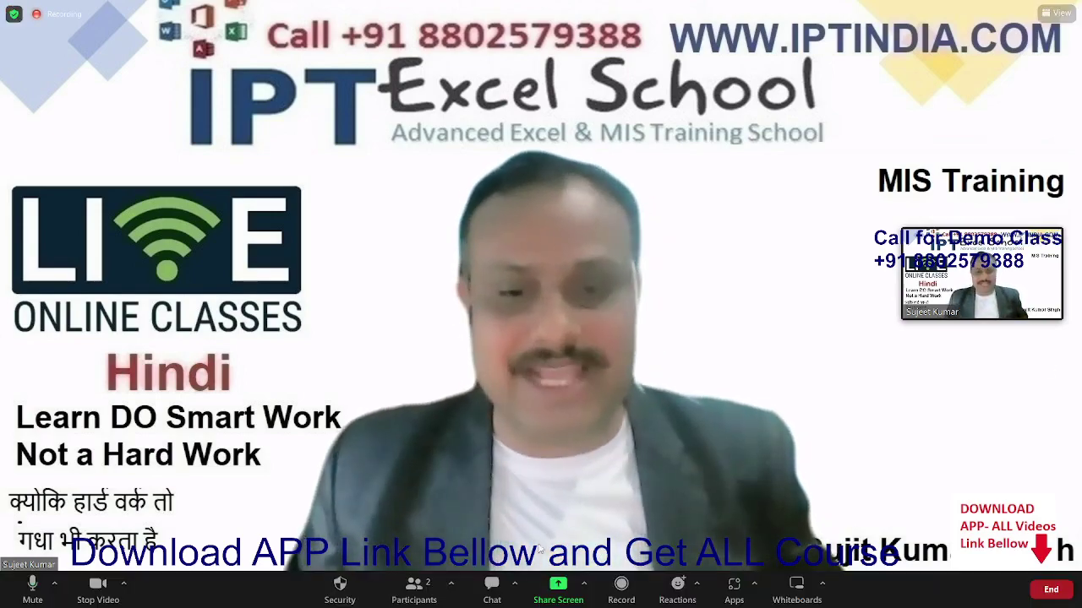
{"action": "left_click", "coordinate": [557, 585]}
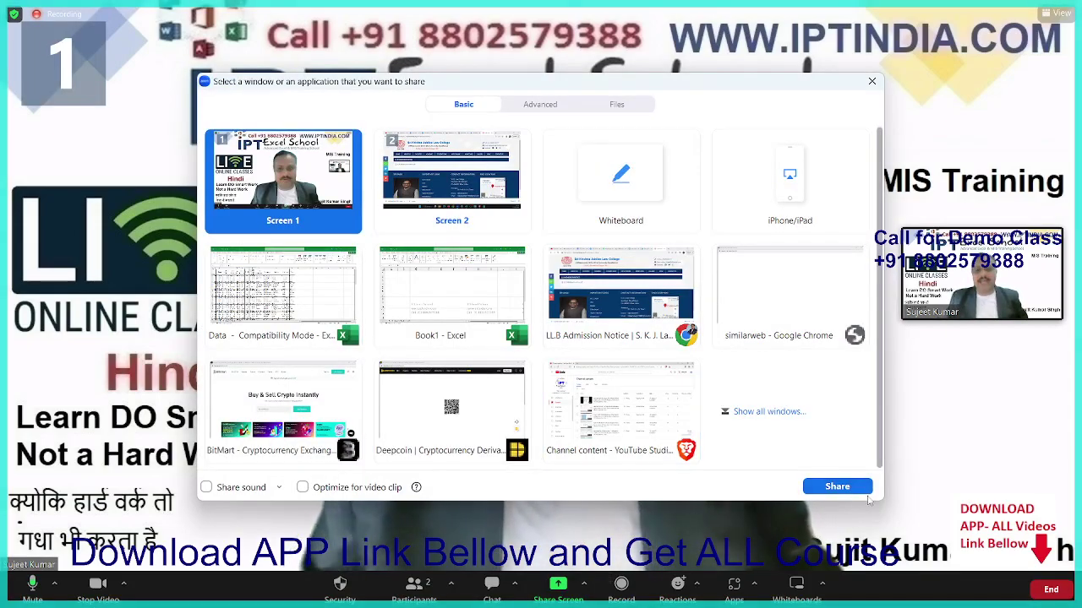
{"action": "left_click", "coordinate": [865, 493]}
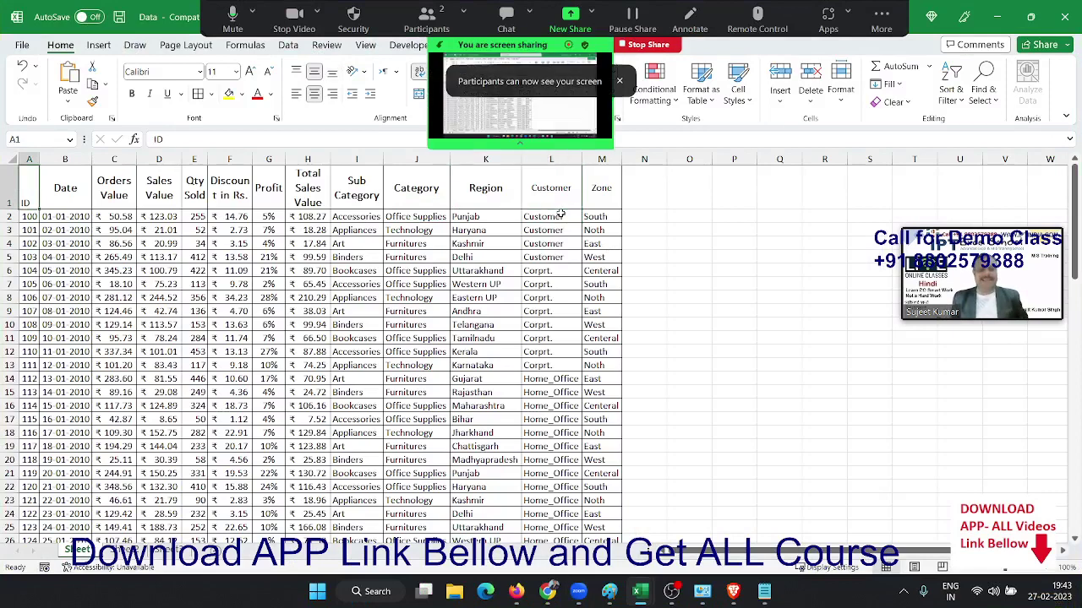
{"action": "key", "text": "Right"}
{"action": "key", "text": "Right"}
{"action": "key", "text": "Right"}
{"action": "key", "text": "Right"}
{"action": "key", "text": "Right"}
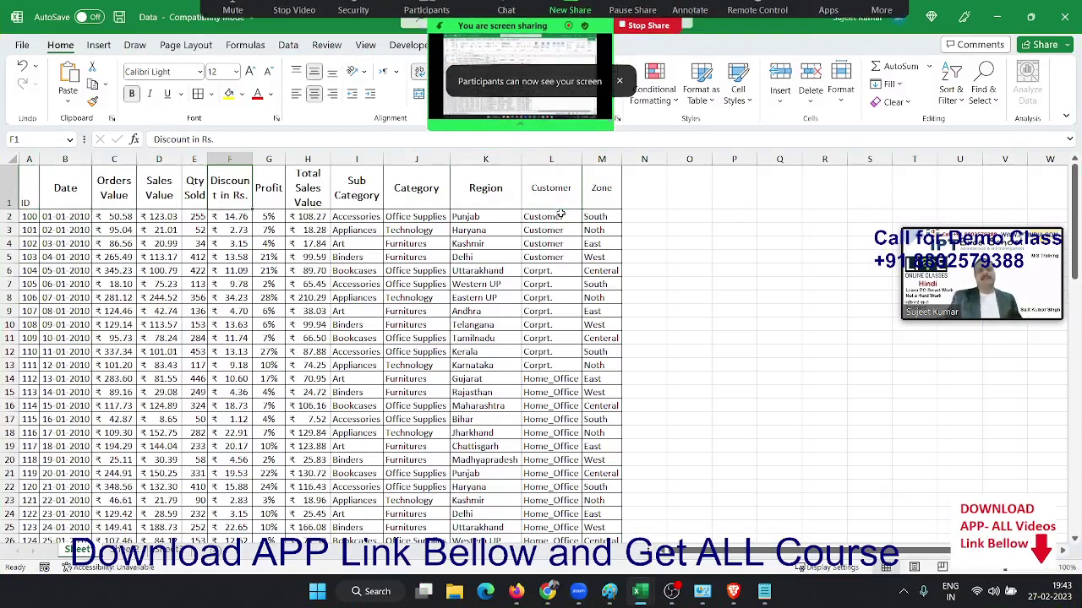
{"action": "left_click", "coordinate": [604, 218]}
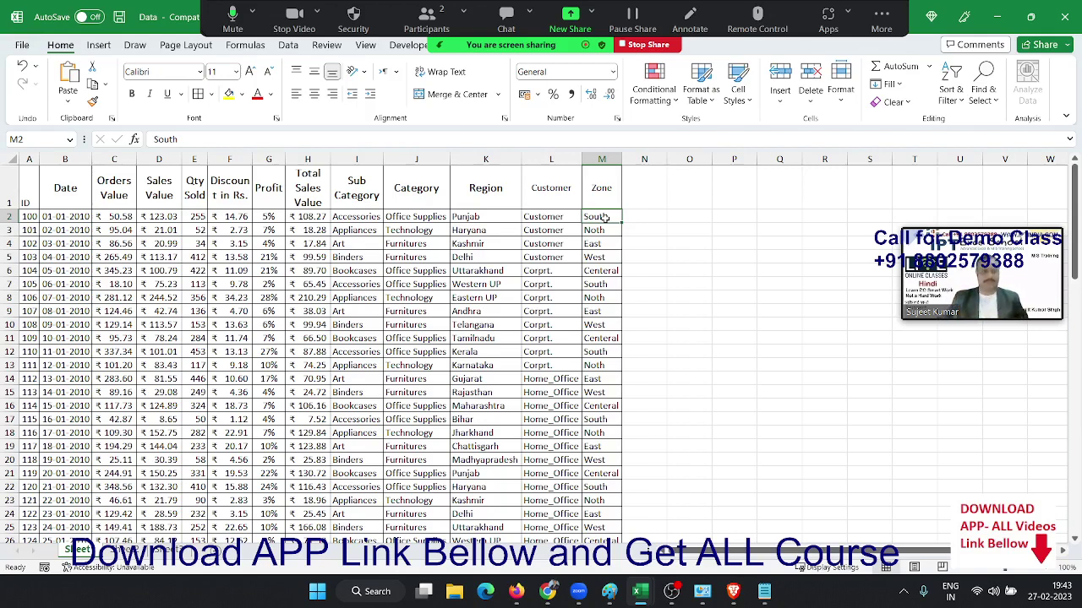
Step: Begin recording a macro named Macro1, stored in This Workbook
{"action": "left_click", "coordinate": [403, 46]}
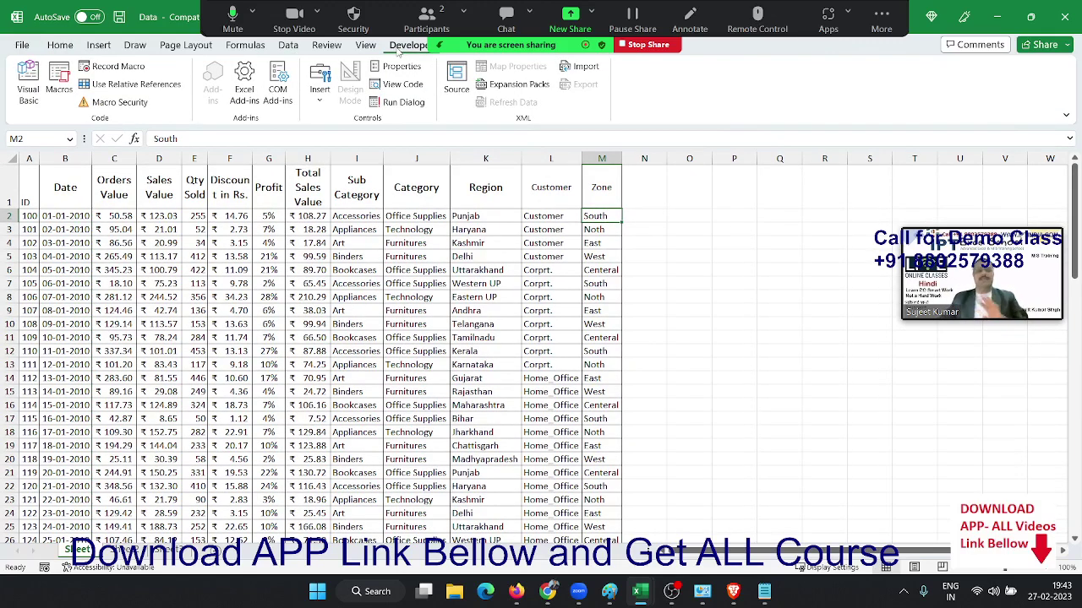
{"action": "left_click", "coordinate": [345, 324]}
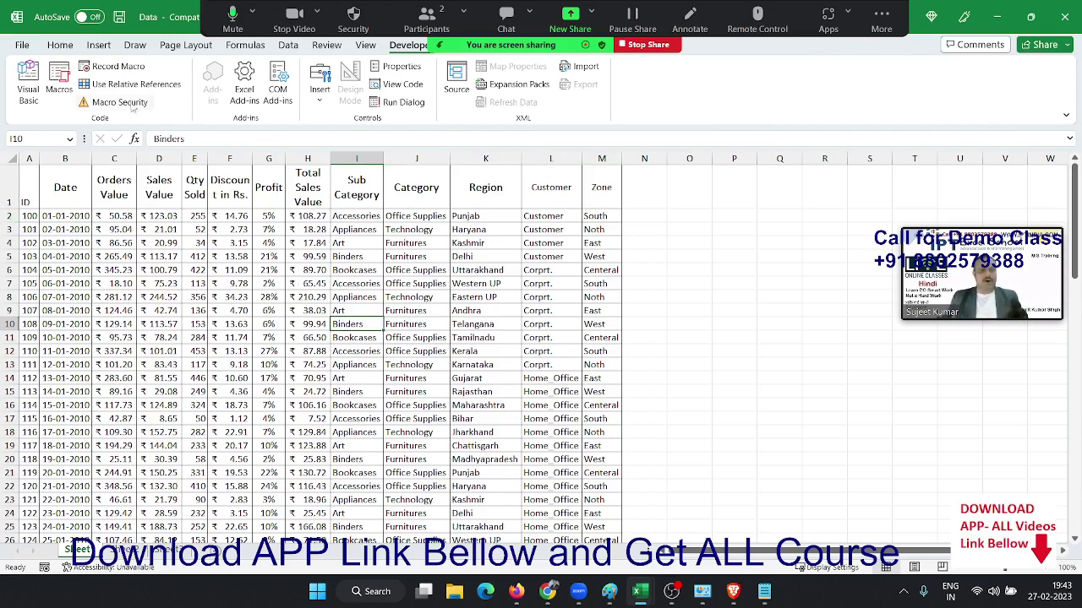
{"action": "left_click", "coordinate": [128, 69]}
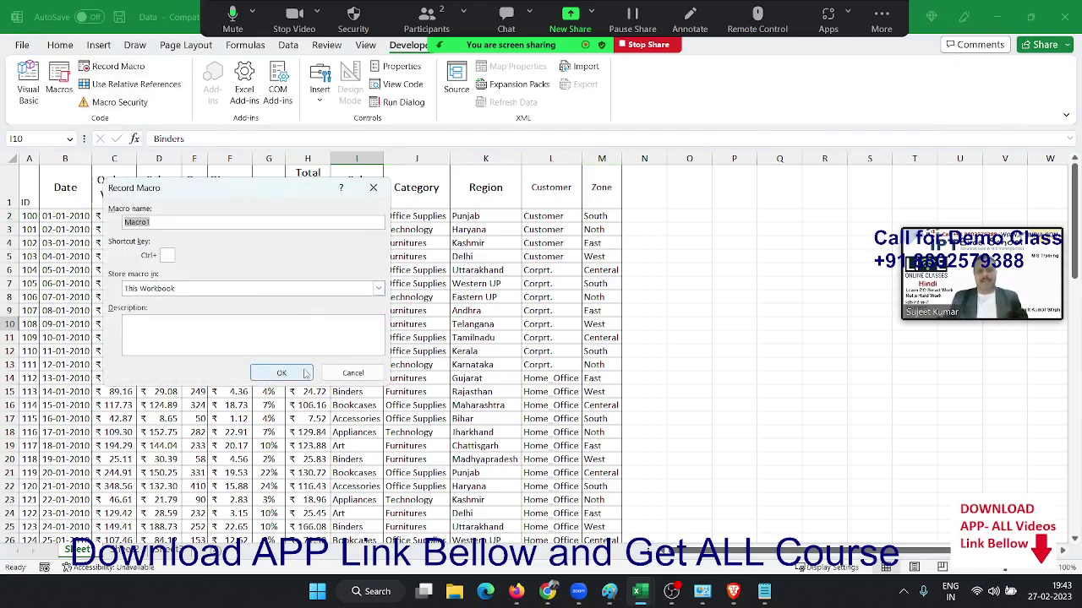
{"action": "left_click", "coordinate": [306, 372]}
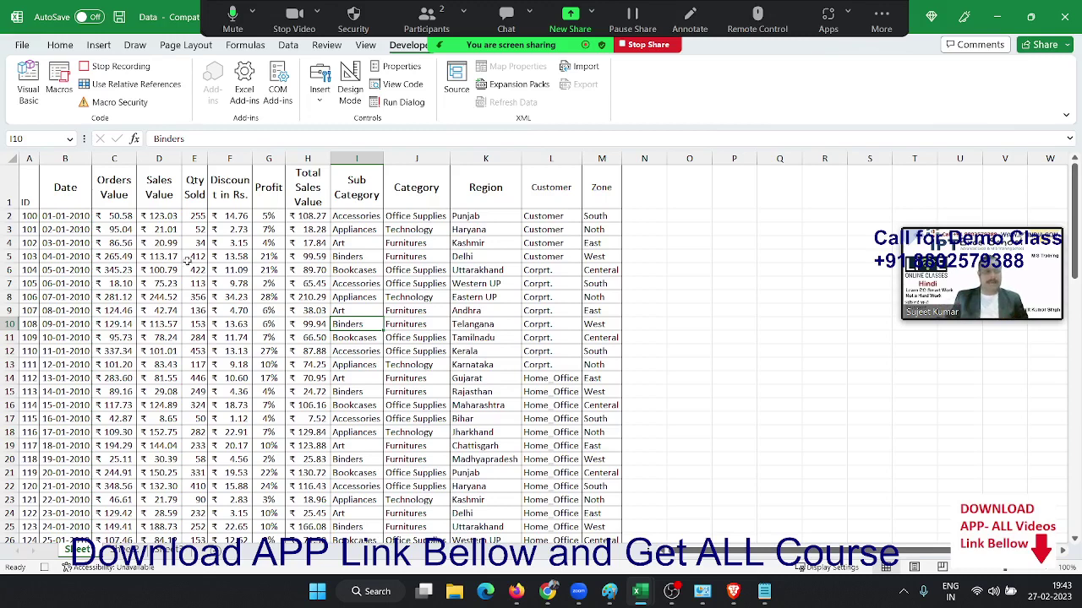
Step: Add header filters and filter the Zone column to East only (17 of 86 records)
{"action": "left_click", "coordinate": [27, 194]}
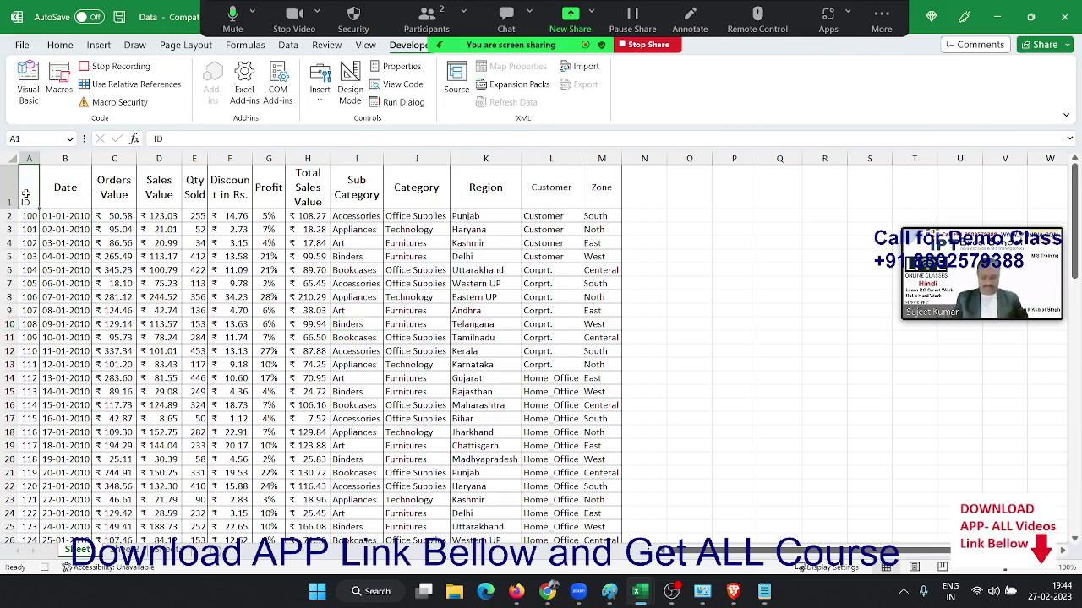
{"action": "key", "text": "ctrl+shift+l"}
{"action": "left_click", "coordinate": [597, 189]}
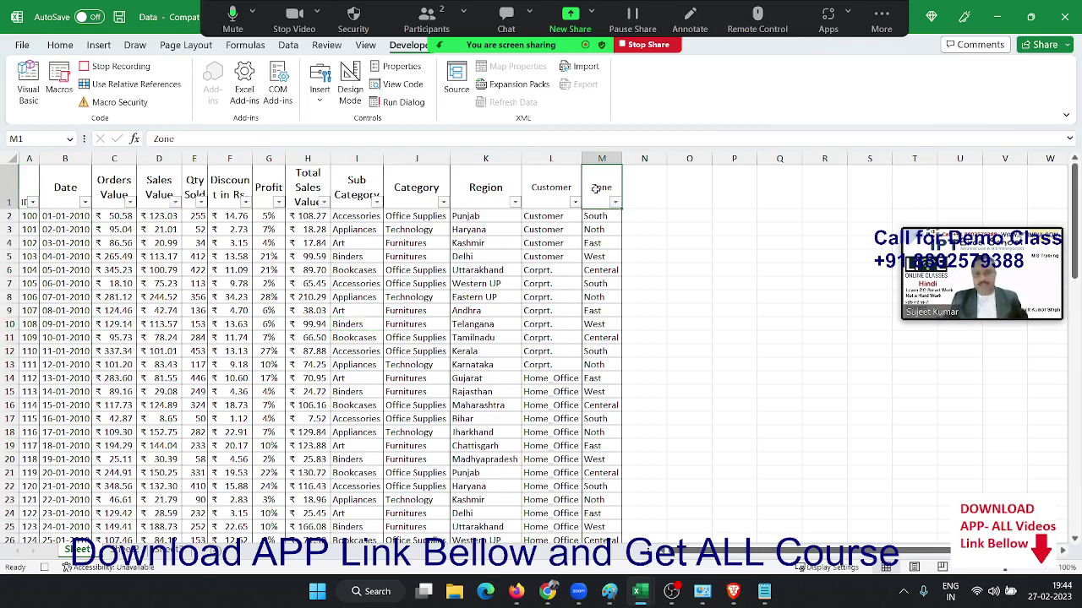
{"action": "left_click", "coordinate": [615, 202]}
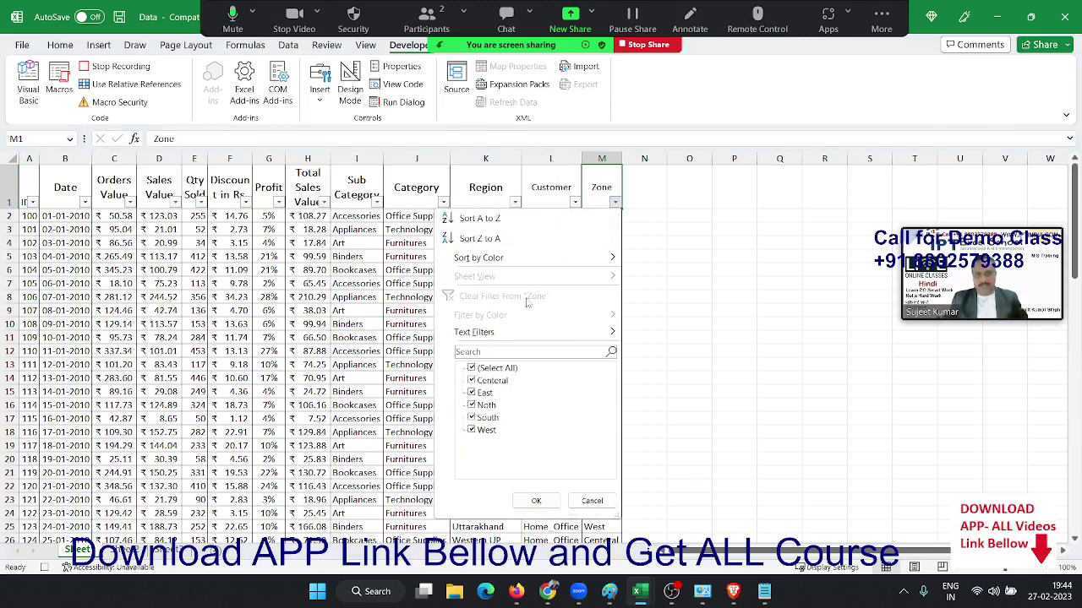
{"action": "left_click", "coordinate": [472, 370]}
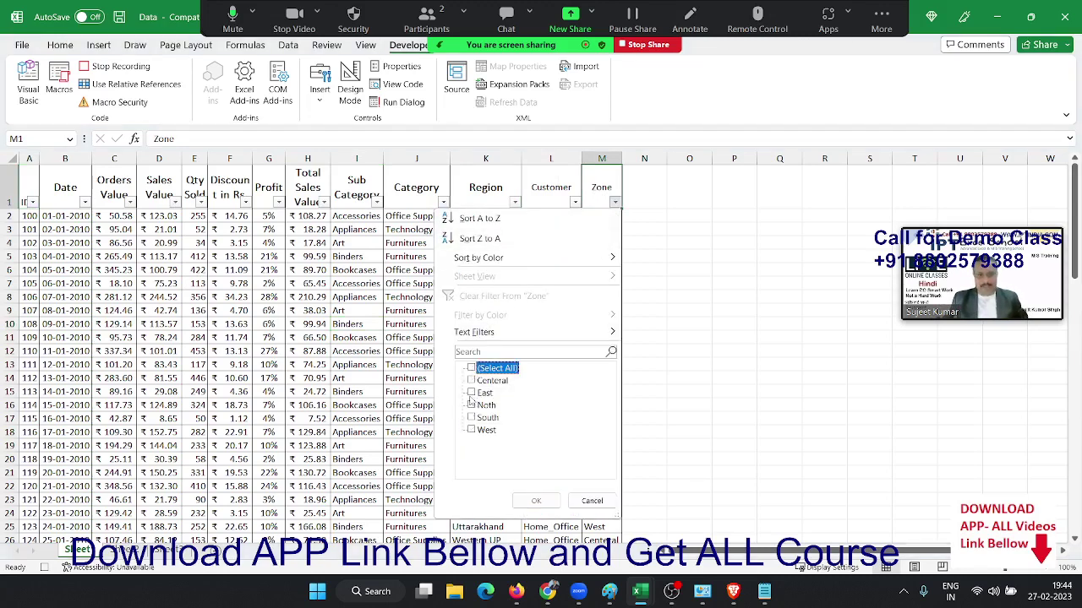
{"action": "left_click", "coordinate": [471, 393]}
{"action": "left_click", "coordinate": [525, 504]}
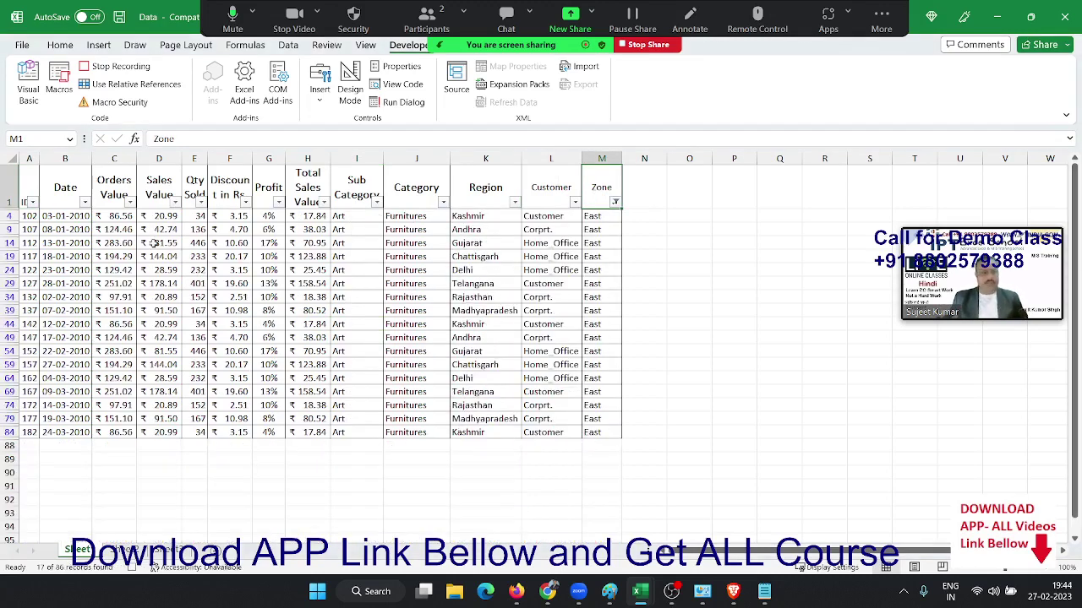
{"action": "left_click", "coordinate": [29, 179]}
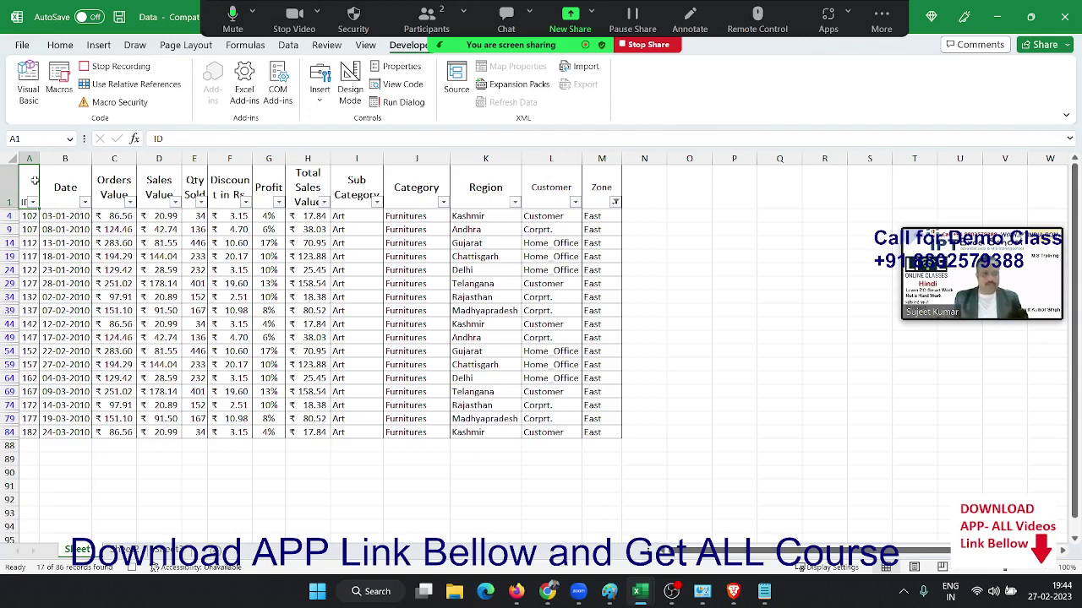
Step: Select the filtered table with headers and narrow it to visible cells only
{"action": "key", "text": "ctrl+shift+Right"}
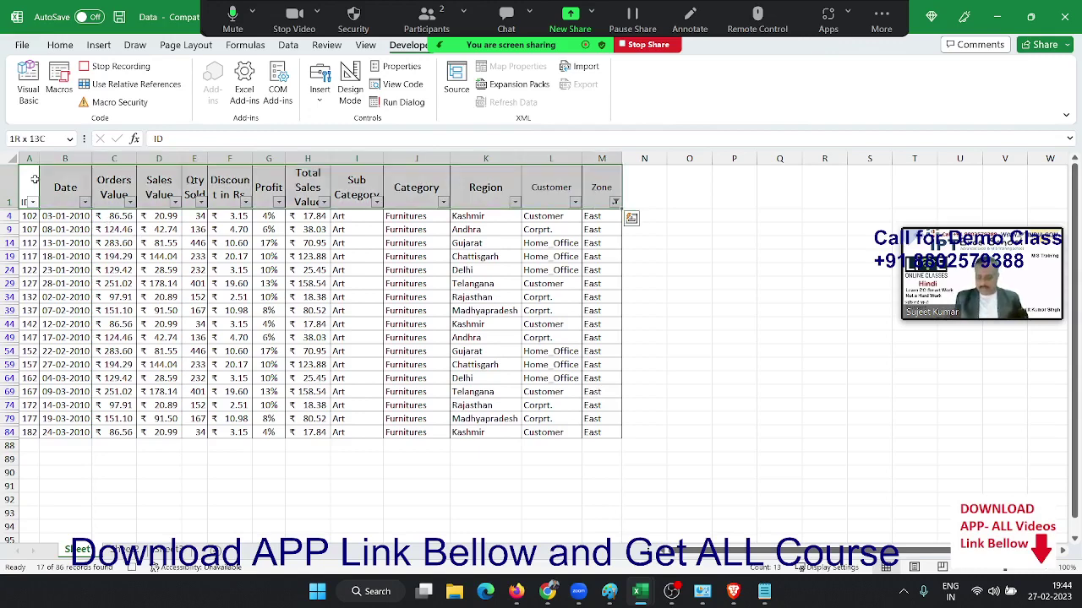
{"action": "key", "text": "ctrl+shift+Down"}
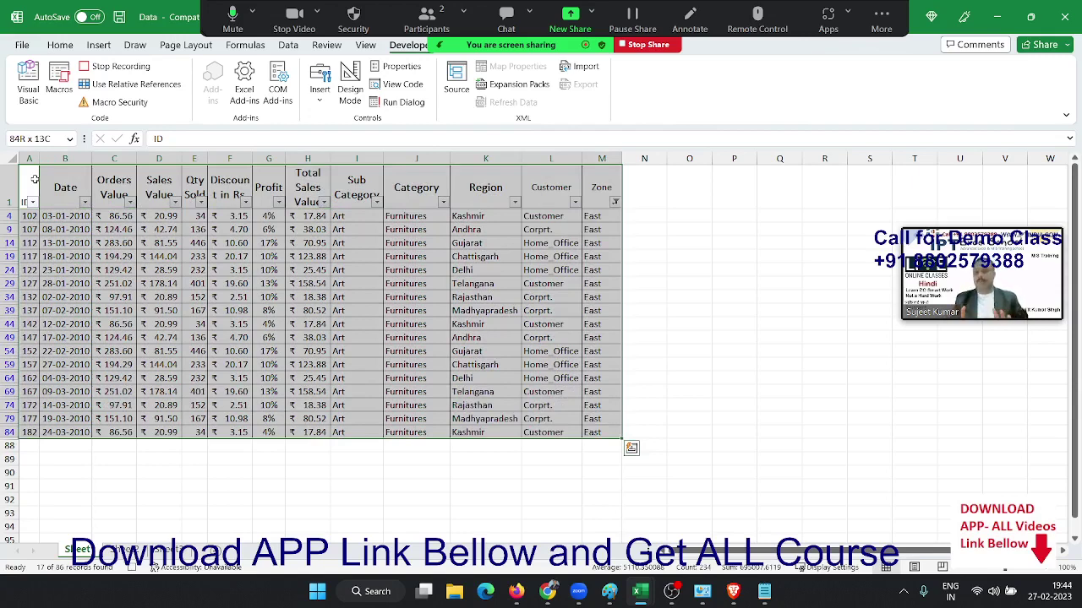
{"action": "key", "text": "ctrl+g"}
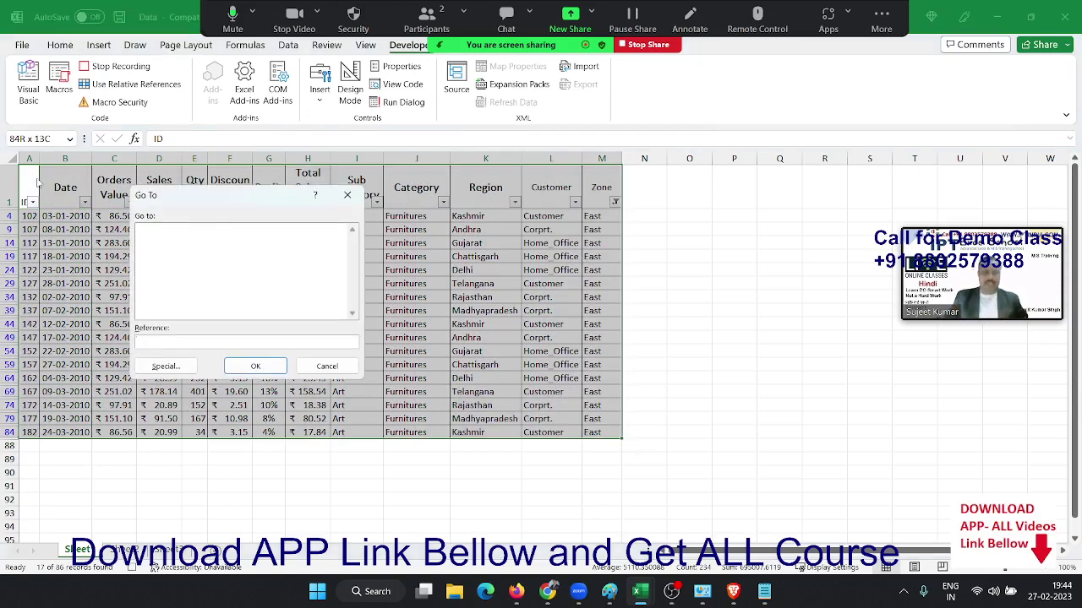
{"action": "left_click", "coordinate": [169, 365]}
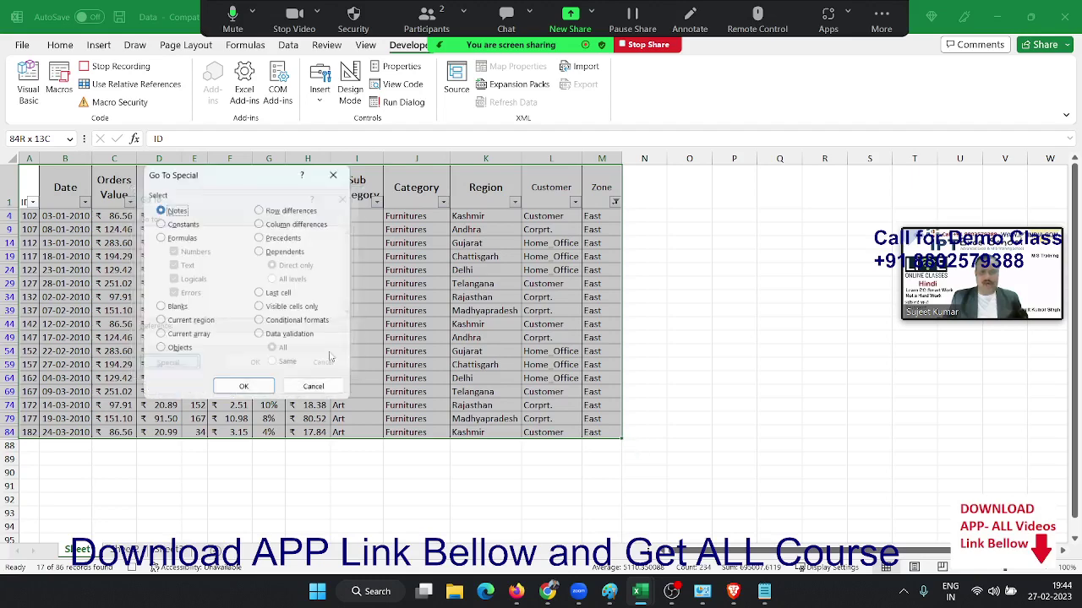
{"action": "left_click", "coordinate": [245, 388]}
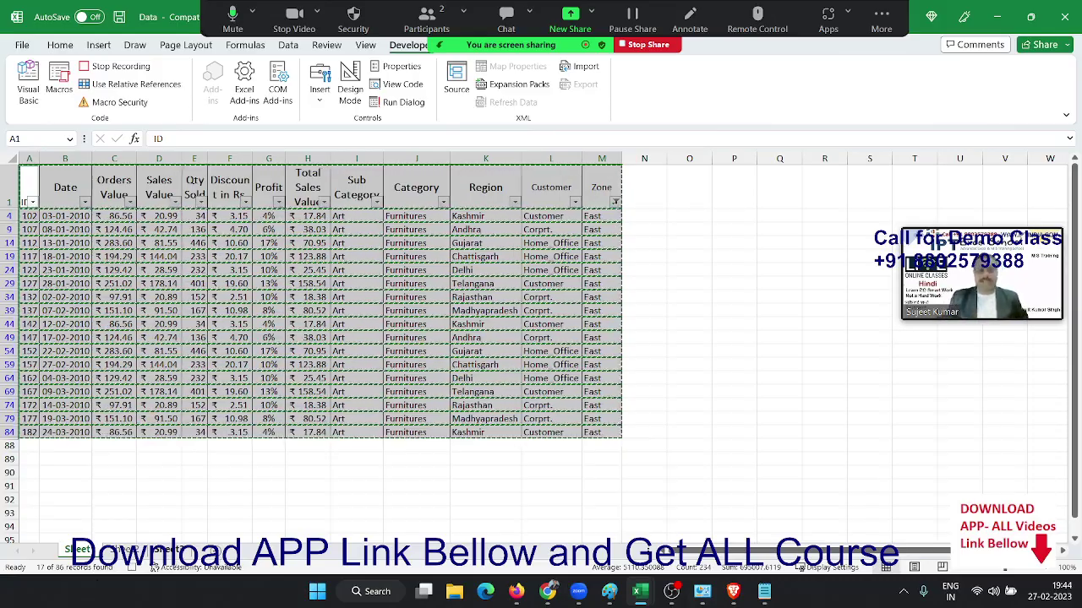
Step: Paste the copied East rows into an empty sheet
{"action": "key", "text": "ctrl+Page_Down"}
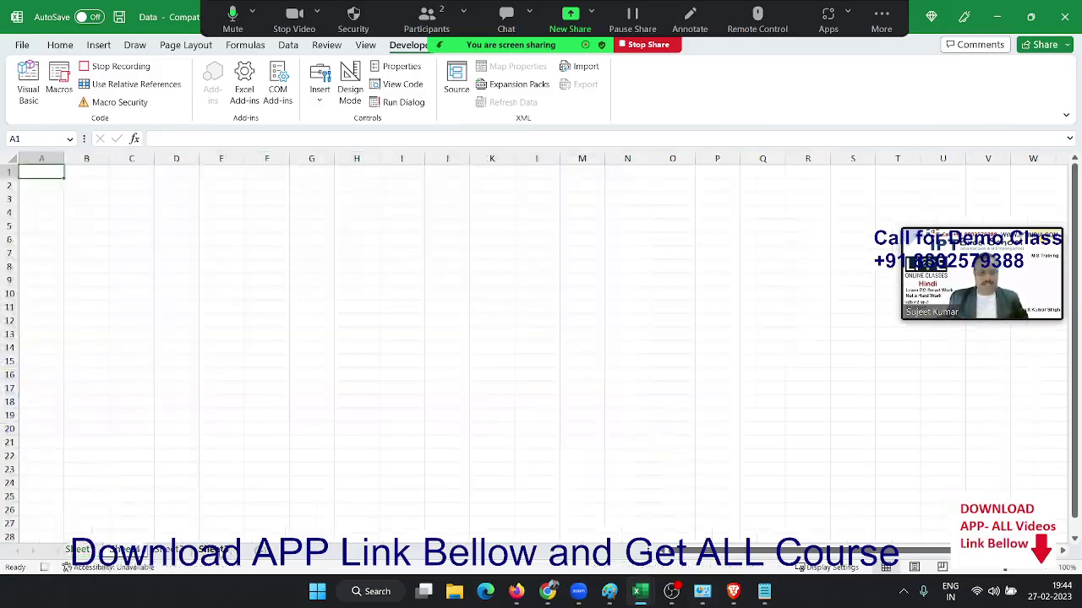
{"action": "key", "text": "ctrl+v"}
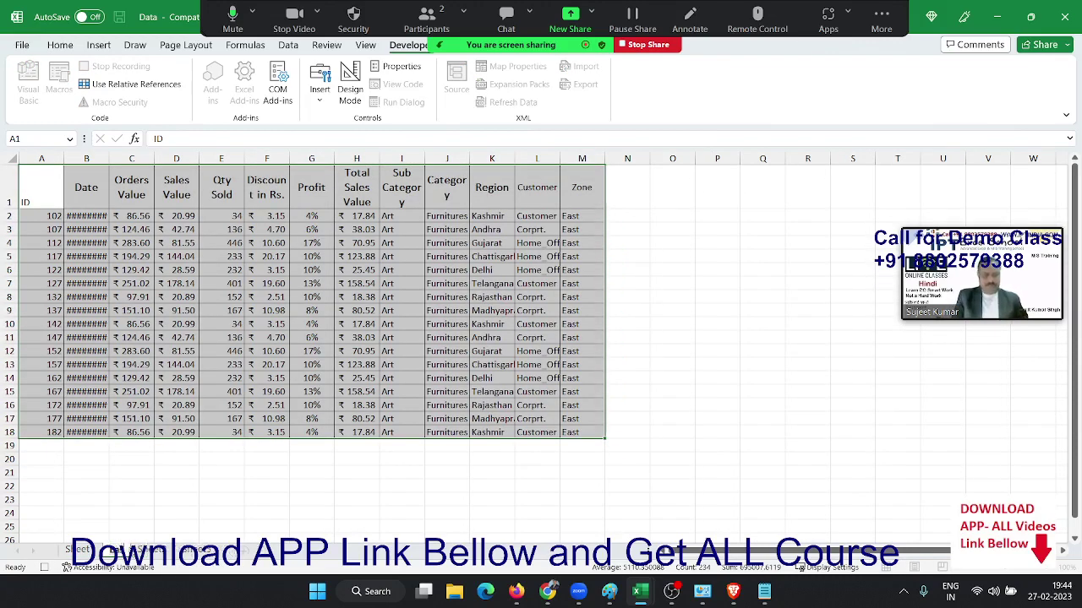
{"action": "left_click", "coordinate": [278, 429]}
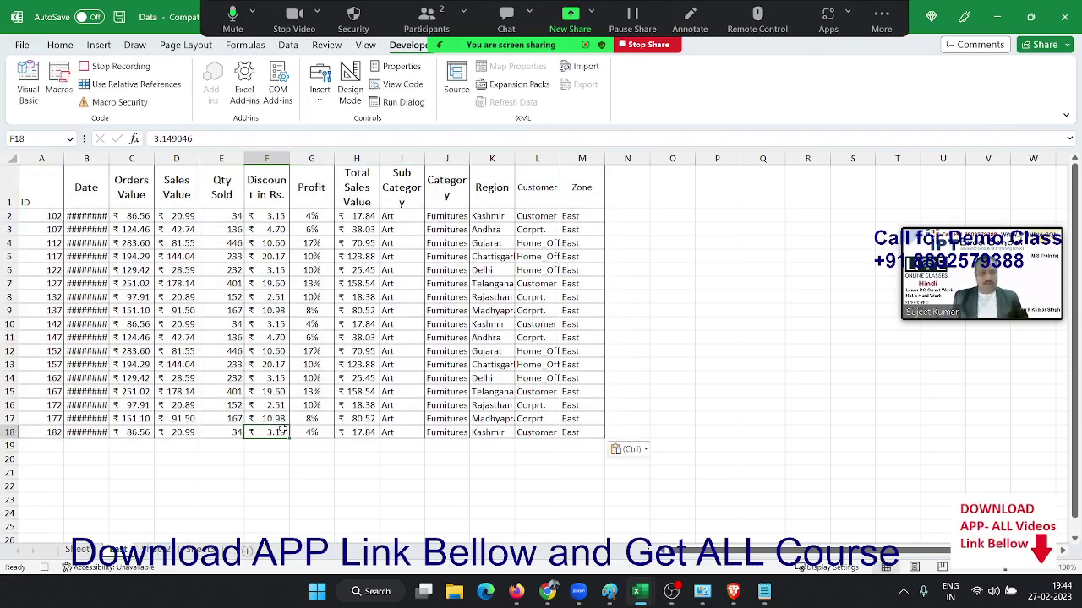
Step: Move the pasted East sheet into a new workbook, Book5
{"action": "right_click", "coordinate": [119, 554]}
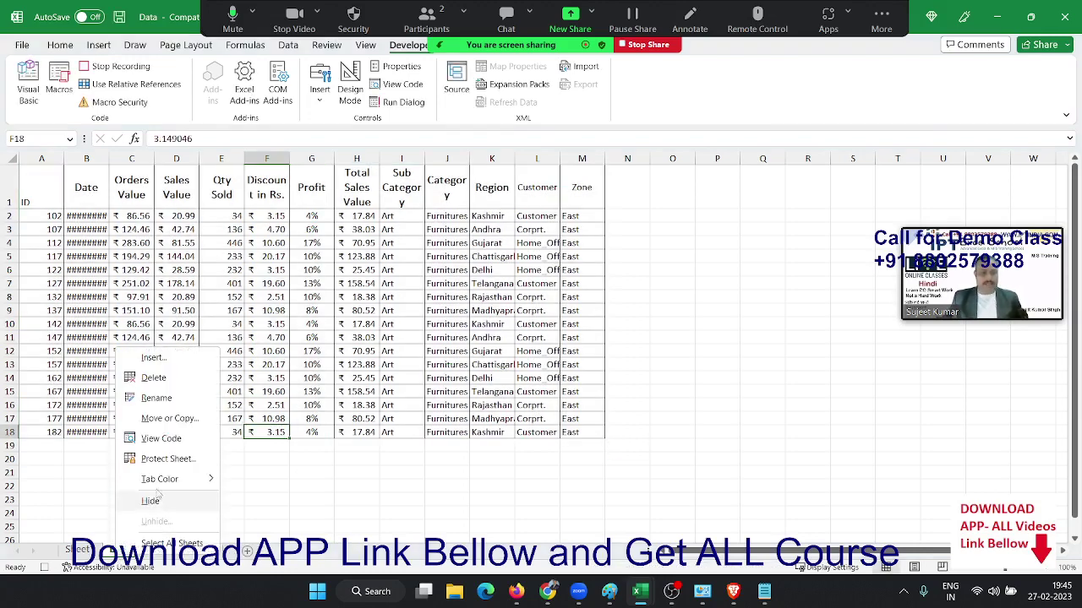
{"action": "left_click", "coordinate": [167, 418]}
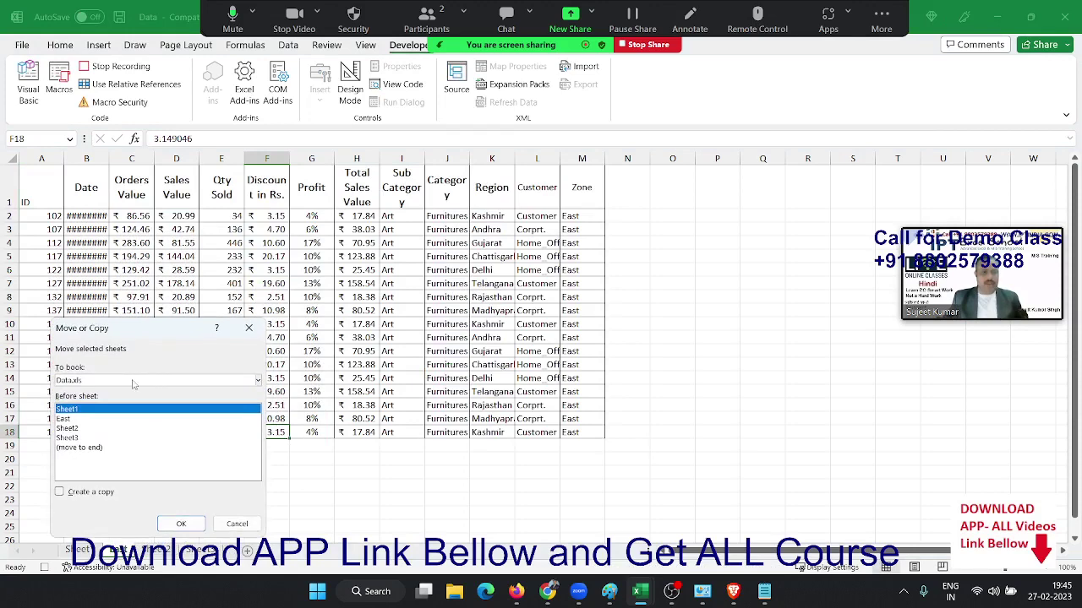
{"action": "left_click", "coordinate": [136, 380]}
{"action": "left_click", "coordinate": [125, 395]}
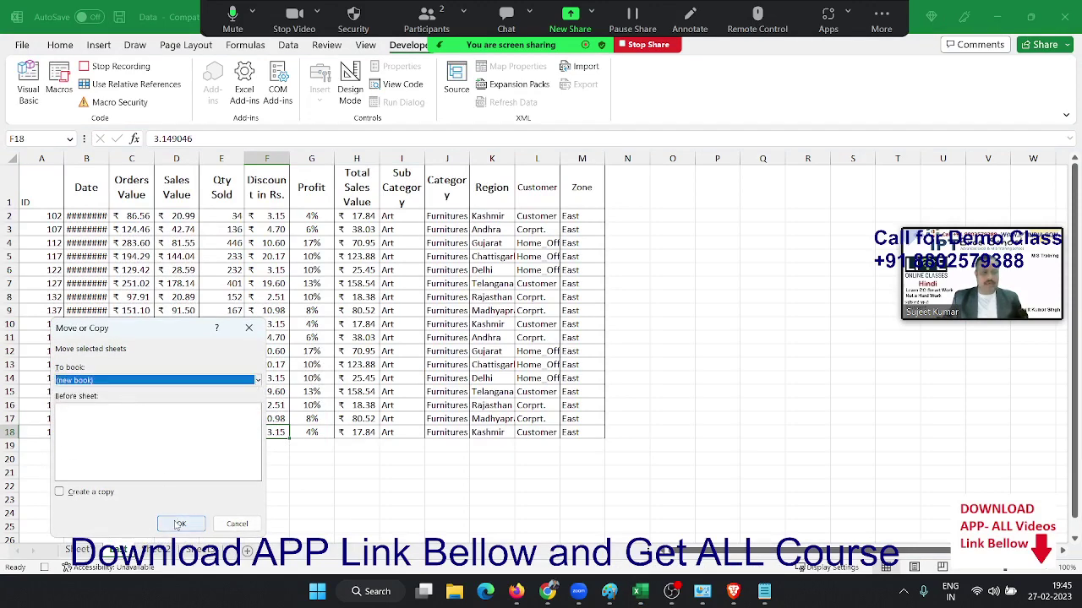
{"action": "left_click", "coordinate": [177, 524]}
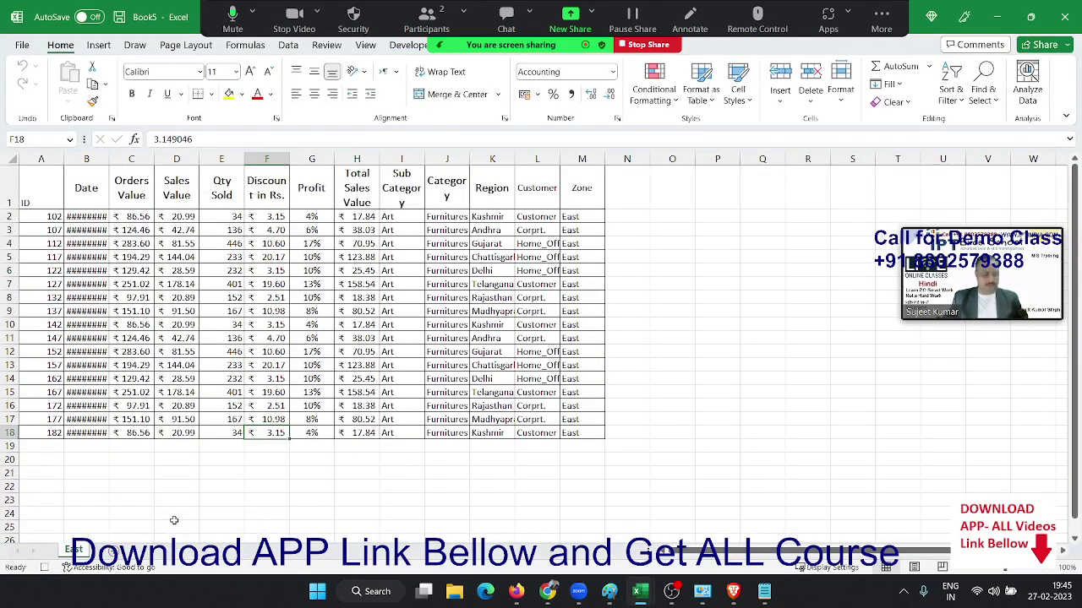
Step: Save the new workbook as East in the D:\2022 folder
{"action": "key", "text": "ctrl+s"}
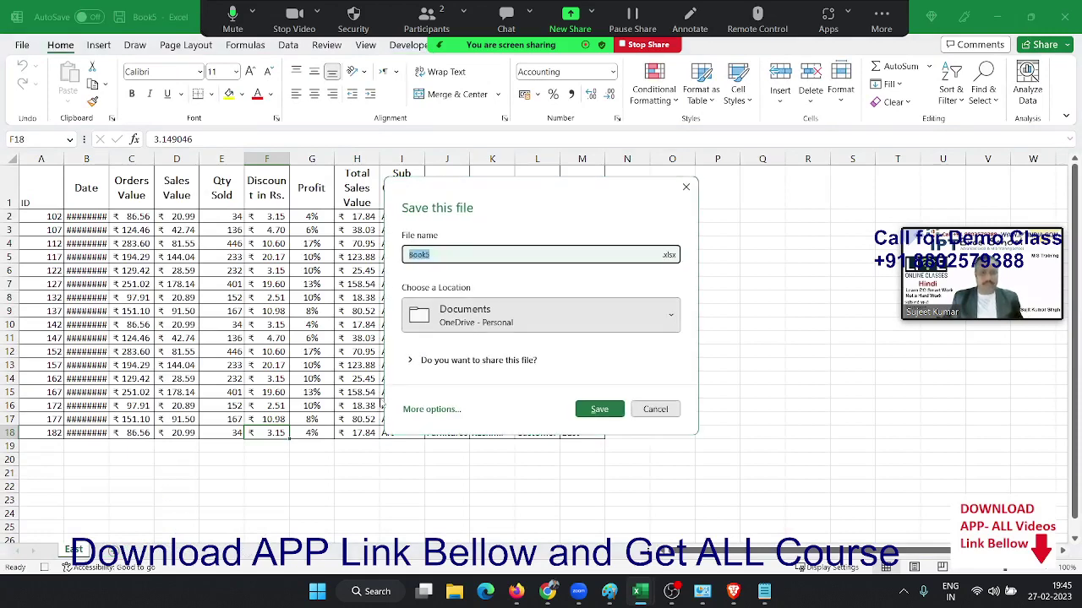
{"action": "left_click", "coordinate": [414, 410]}
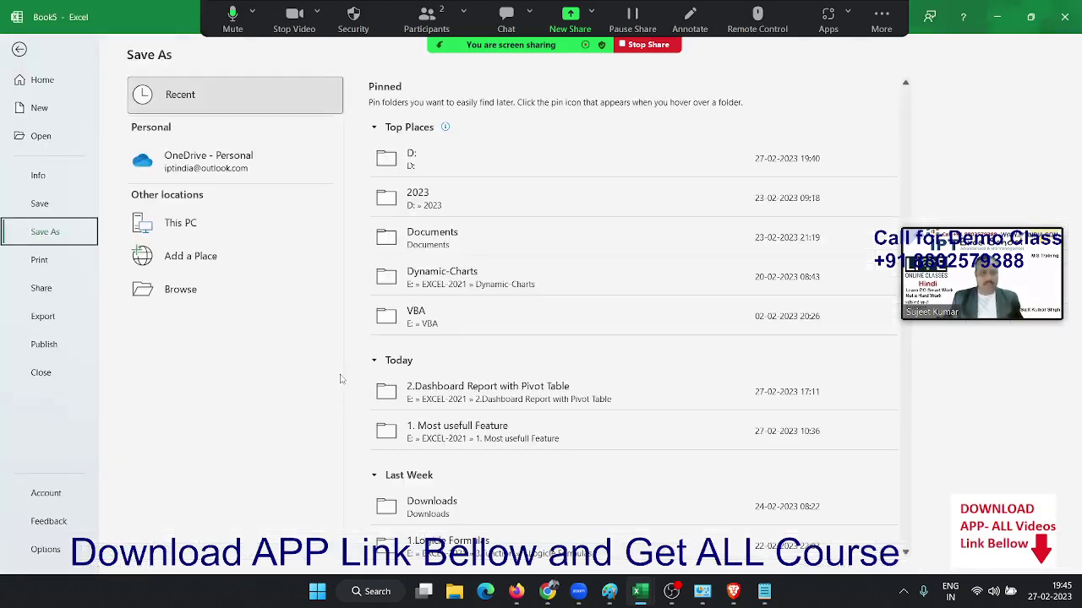
{"action": "left_click", "coordinate": [199, 302]}
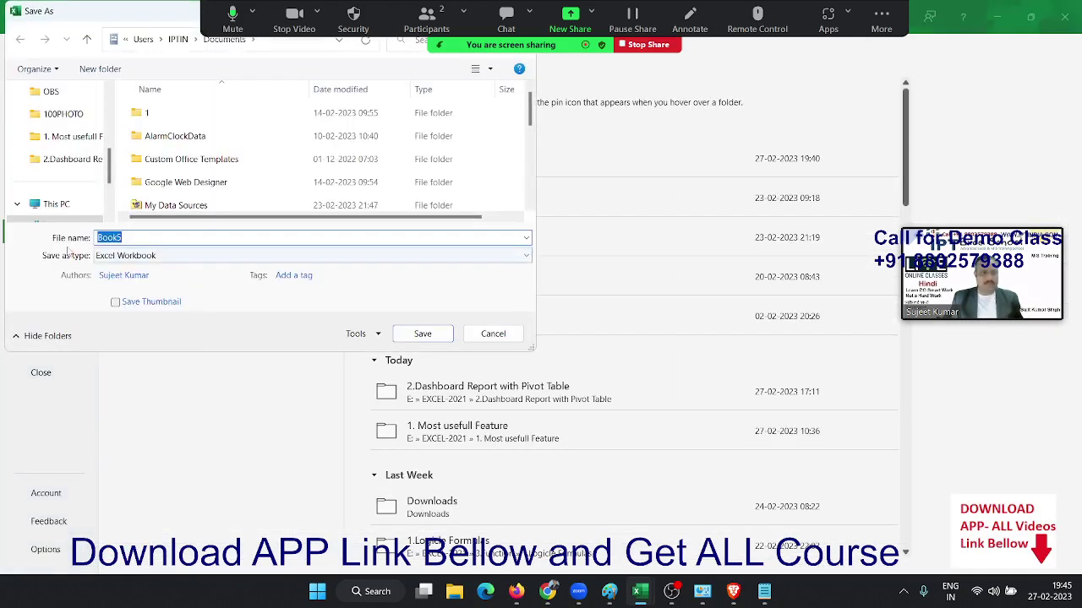
{"action": "scroll", "coordinate": [59, 182], "scroll_direction": "down", "scroll_amount": 1}
{"action": "left_click", "coordinate": [72, 205]}
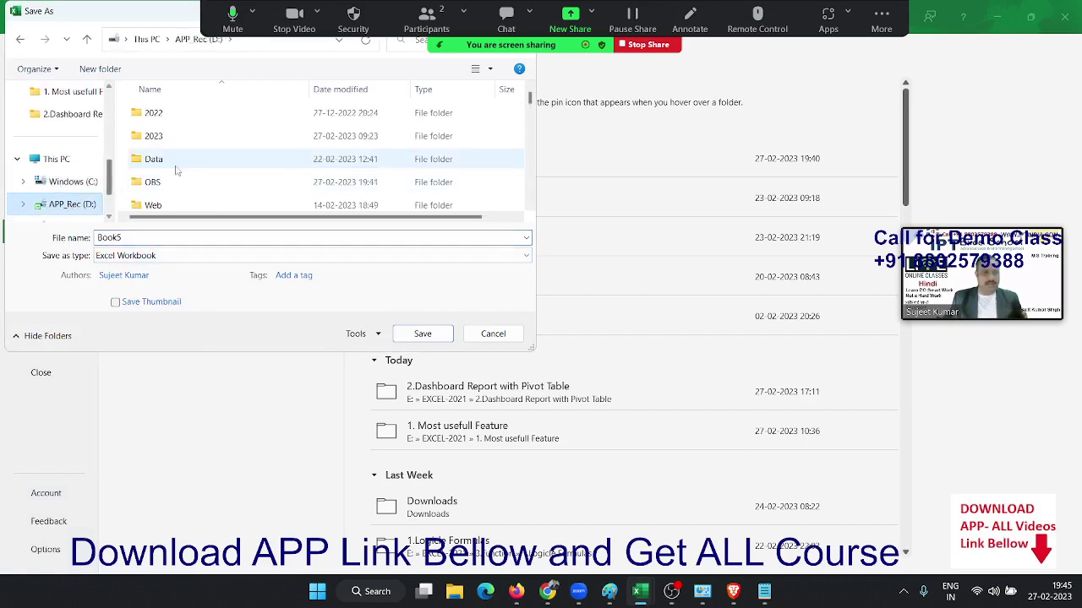
{"action": "double_click", "coordinate": [152, 112]}
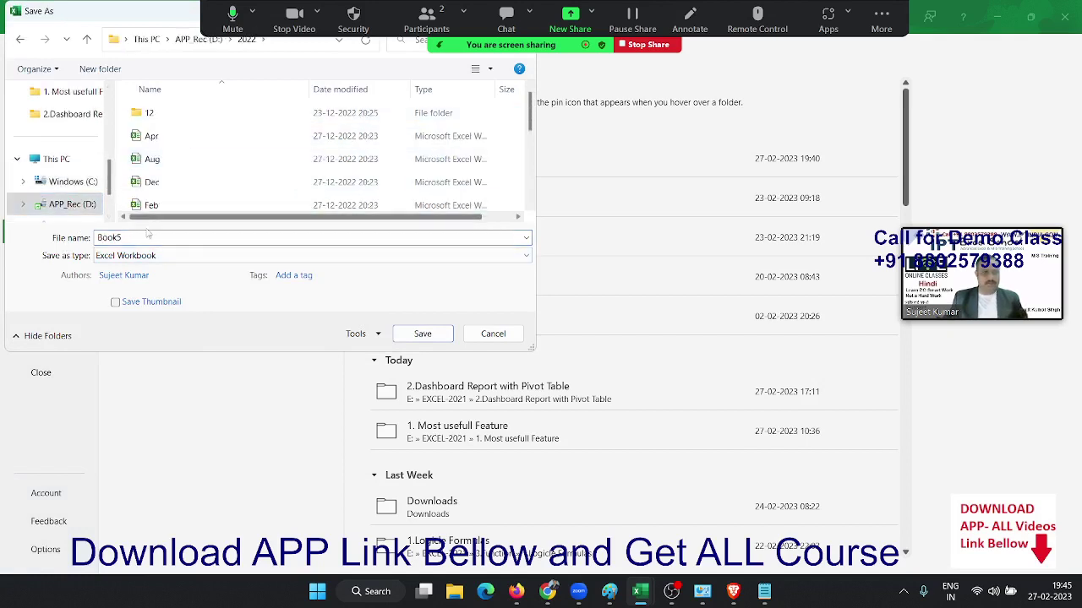
{"action": "type", "text": "N"}
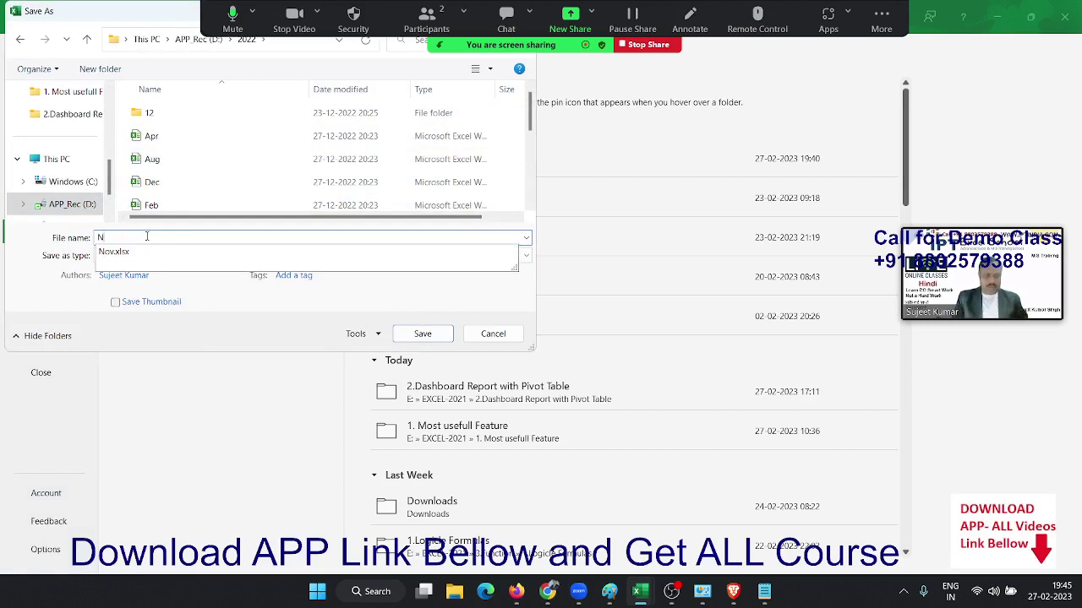
{"action": "key", "text": "BackSpace"}
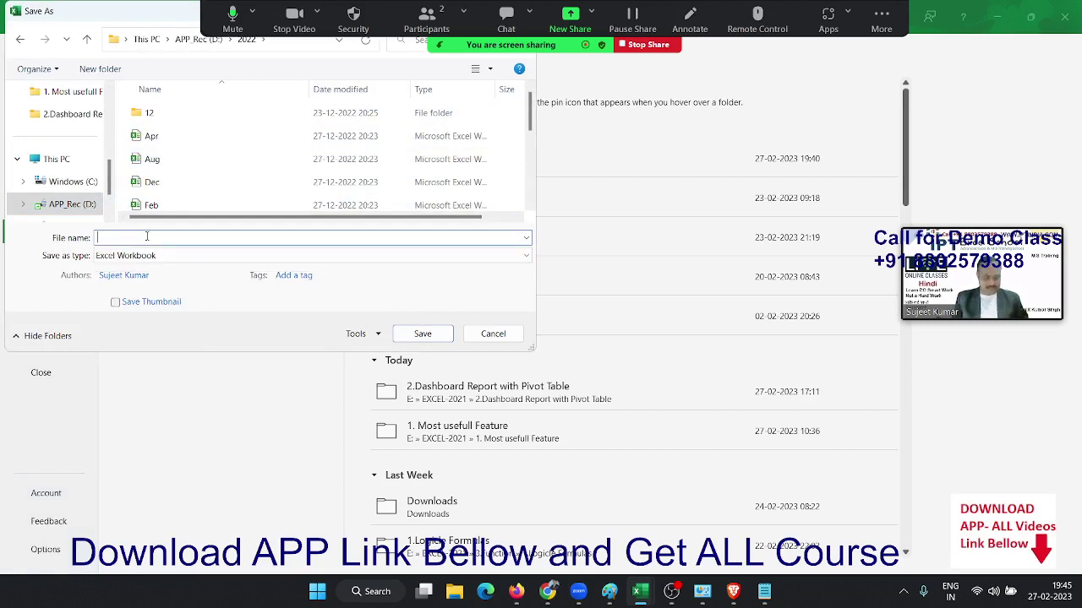
{"action": "type", "text": "Eas"}
{"action": "type", "text": "t"}
{"action": "key", "text": "Return"}
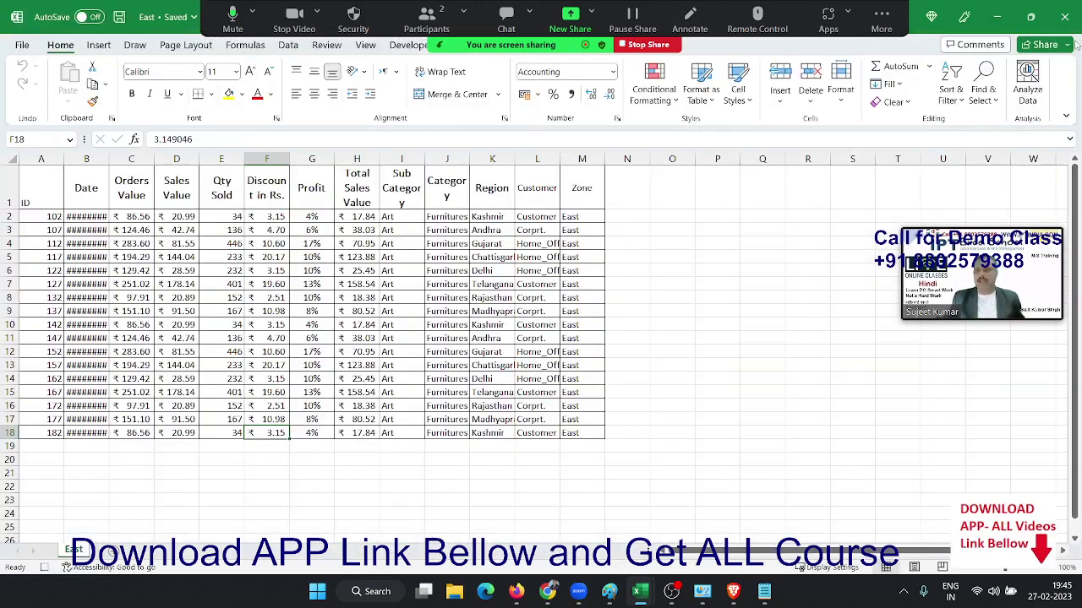
Step: Close East, remove the filter from the sales data sheet, and stop recording Macro1
{"action": "left_click", "coordinate": [1063, 16]}
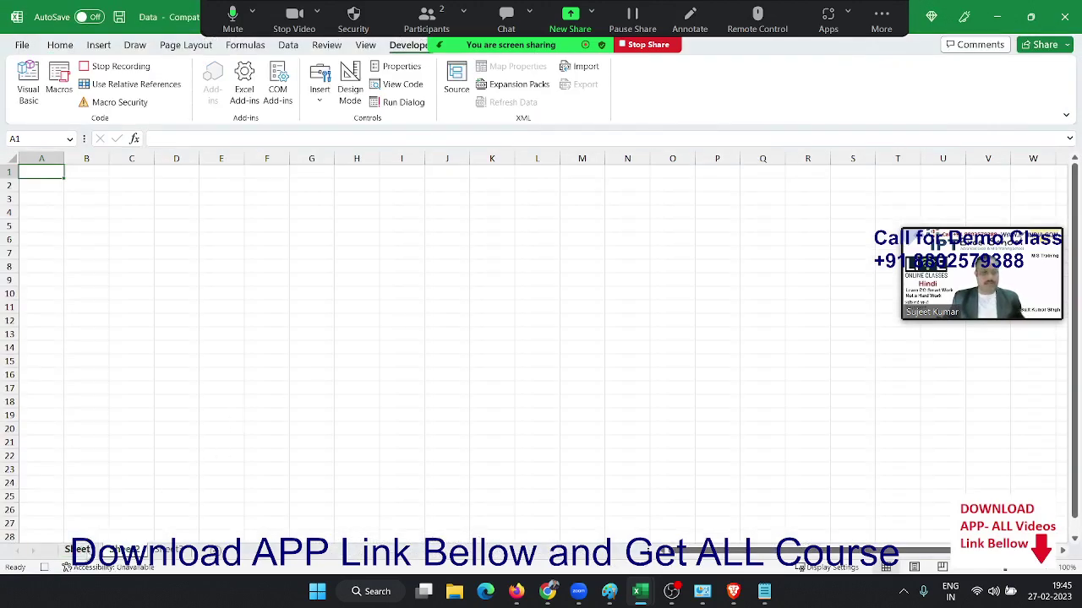
{"action": "left_click", "coordinate": [84, 551]}
{"action": "left_click", "coordinate": [193, 185]}
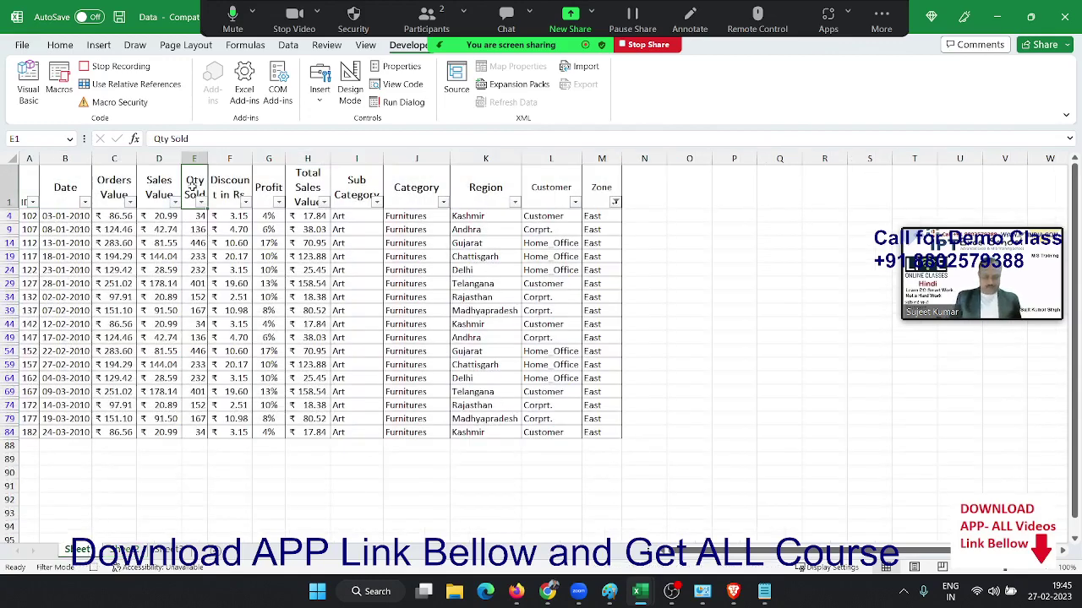
{"action": "key", "text": "ctrl+shift+l"}
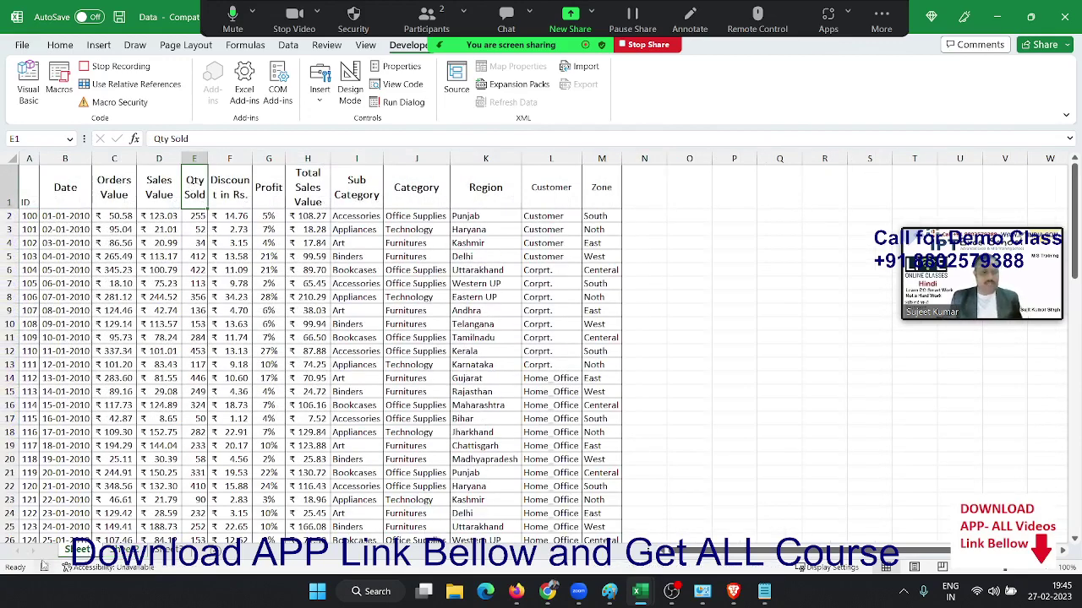
{"action": "left_click", "coordinate": [44, 566]}
{"action": "left_click", "coordinate": [71, 218]}
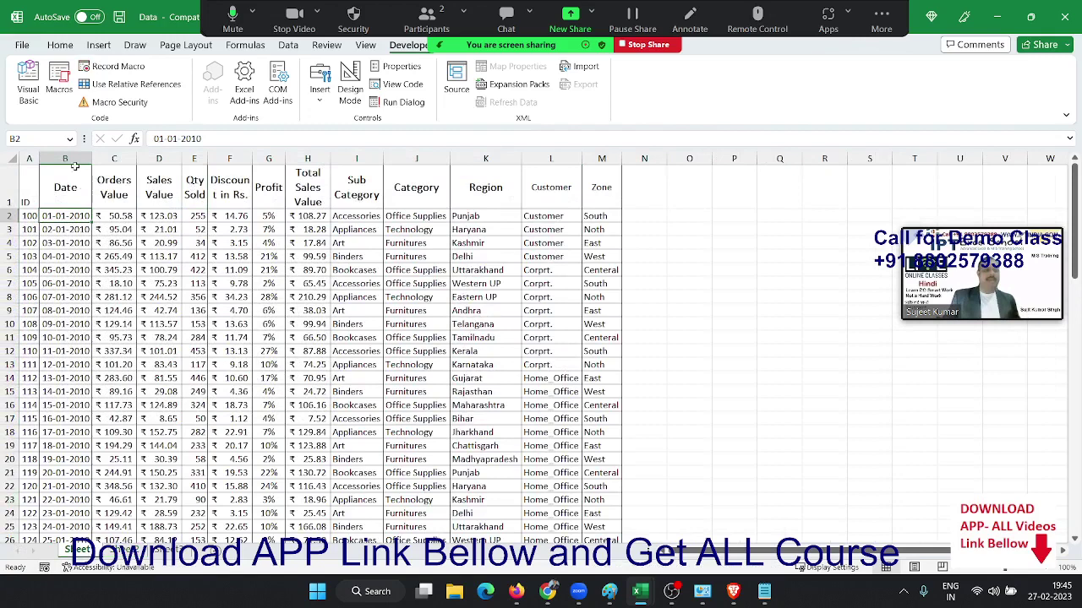
Step: Open Macro1's code for editing and examine the Selection.AutoFilter lines
{"action": "left_click", "coordinate": [56, 100]}
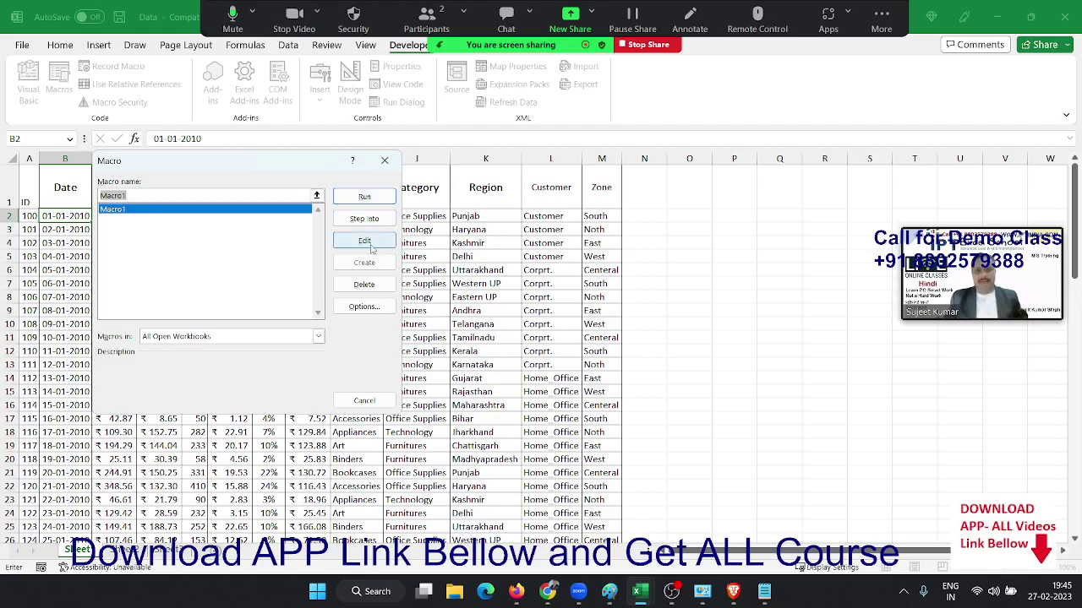
{"action": "left_click", "coordinate": [371, 248]}
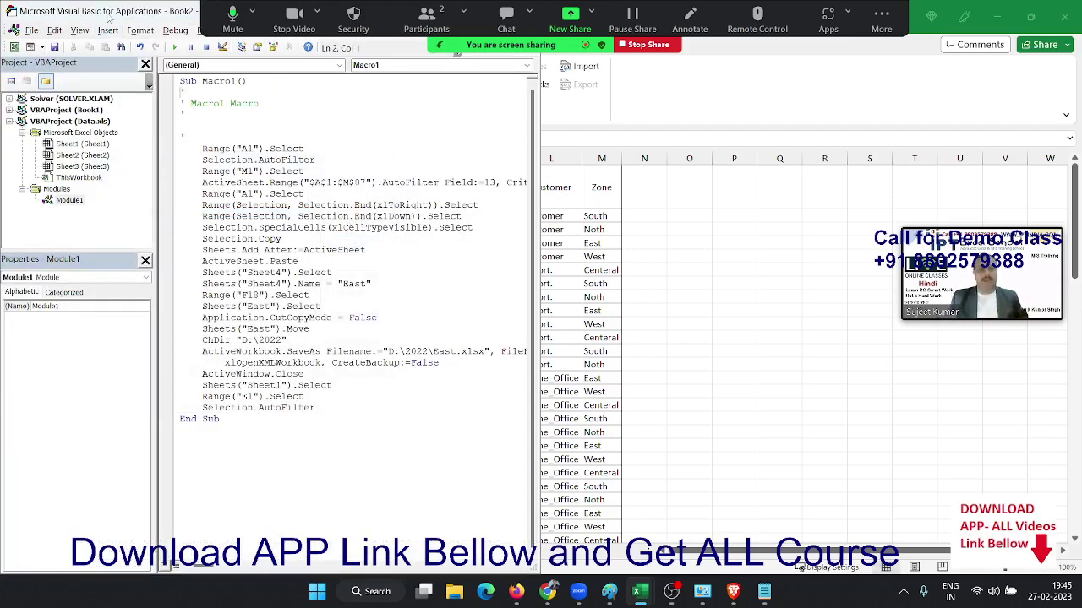
{"action": "left_click", "coordinate": [274, 148]}
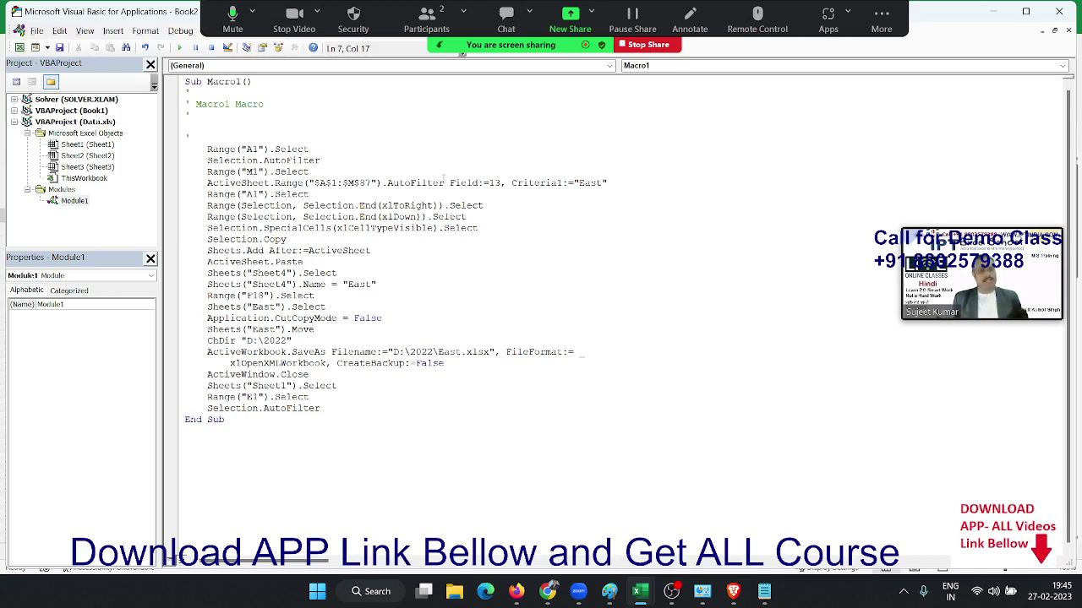
{"action": "key", "text": "Down"}
{"action": "key", "text": "shift+Down"}
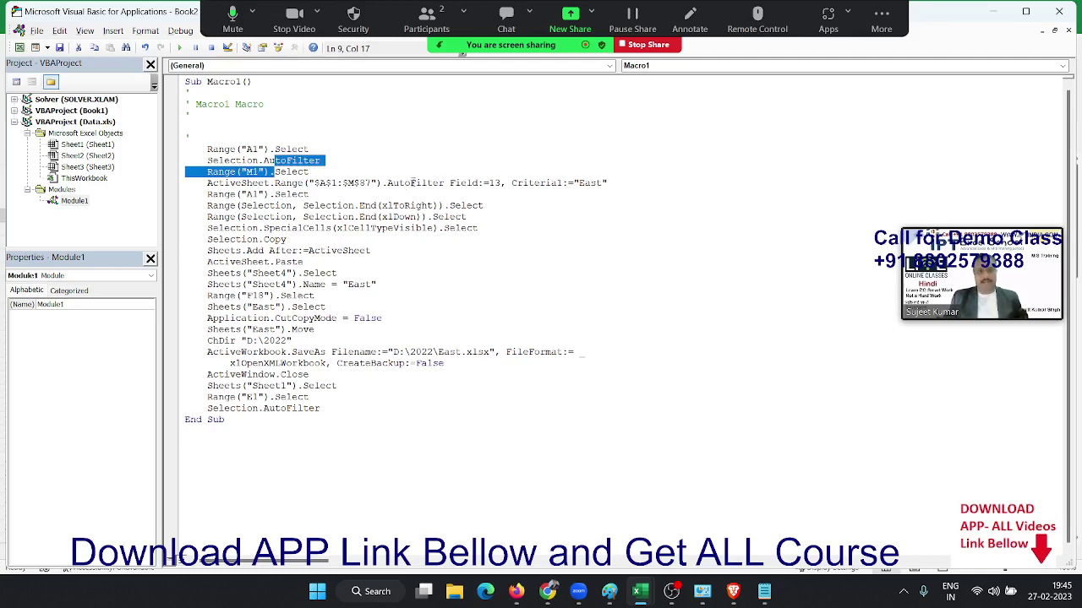
{"action": "double_click", "coordinate": [413, 183]}
{"action": "double_click", "coordinate": [291, 160]}
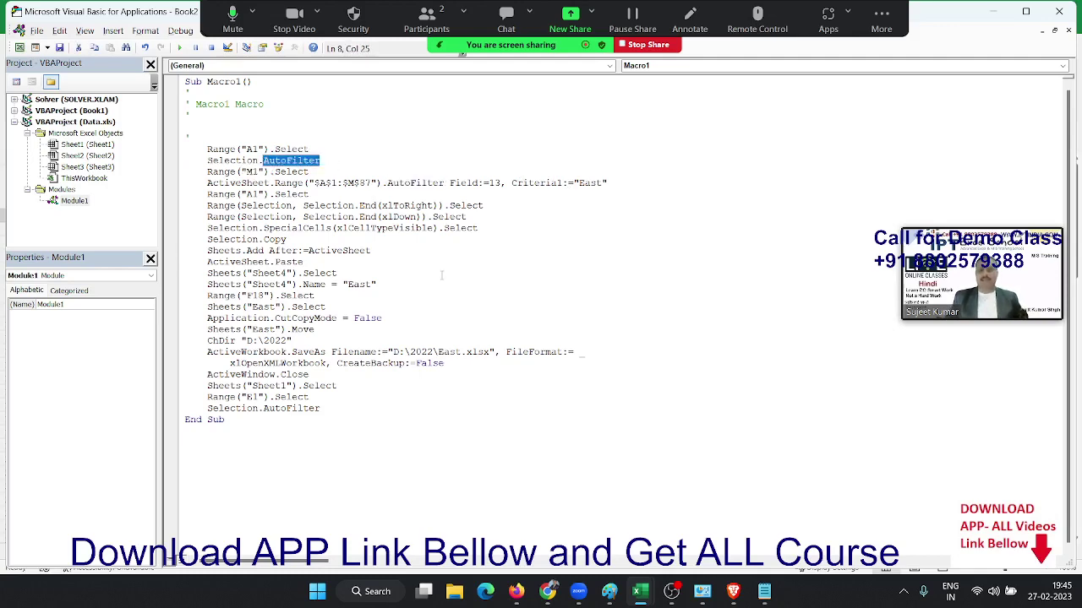
Step: Toggle the worksheet filter on and off to show what AutoFilter does, then return to Macro1
{"action": "key", "text": "alt+F11"}
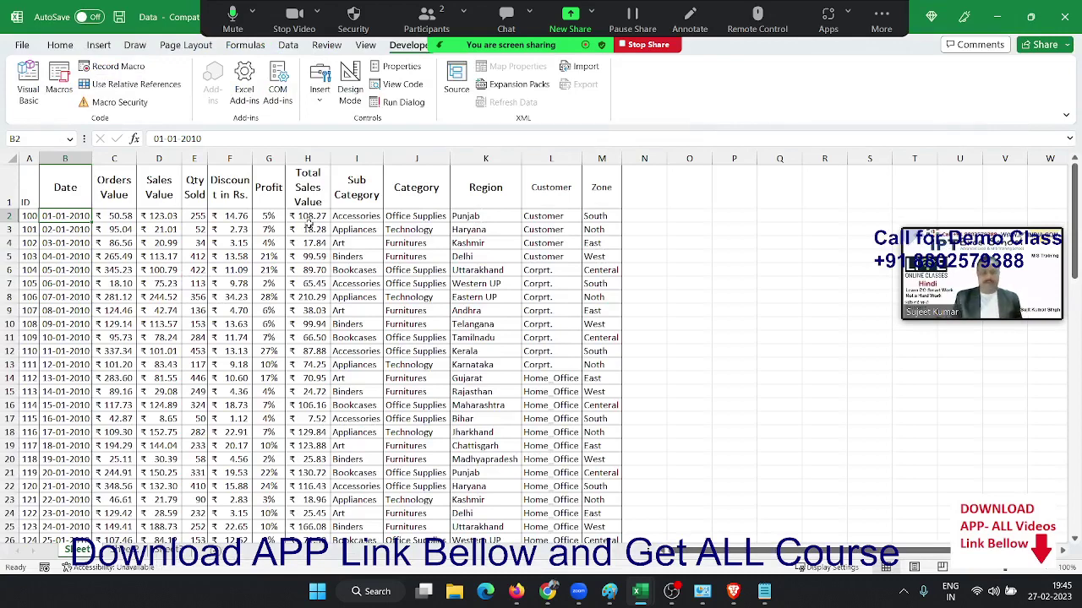
{"action": "key", "text": "ctrl+shift+l"}
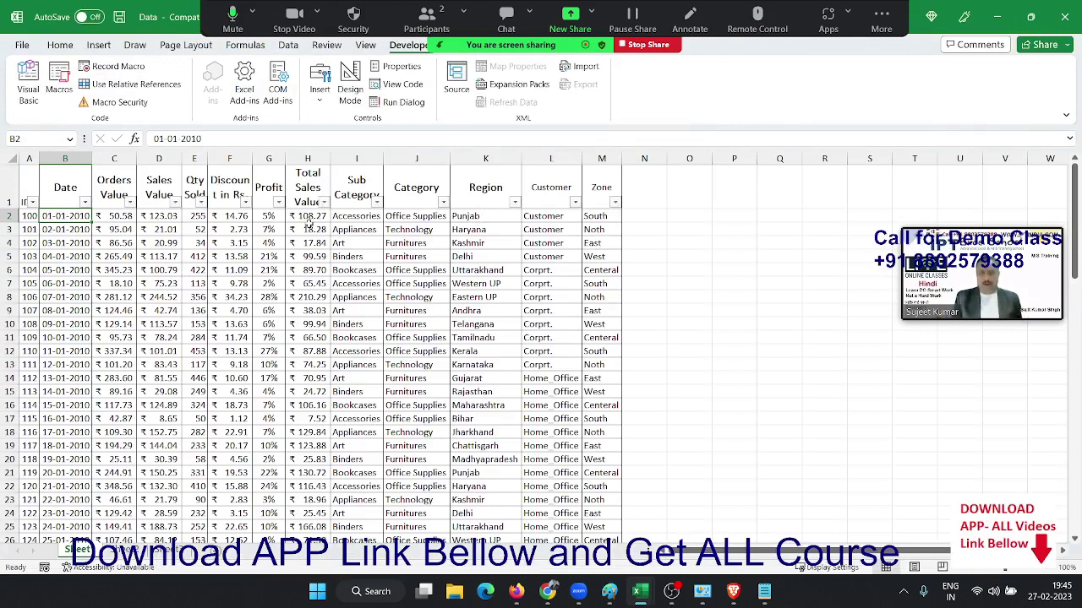
{"action": "key", "text": "ctrl+shift+l"}
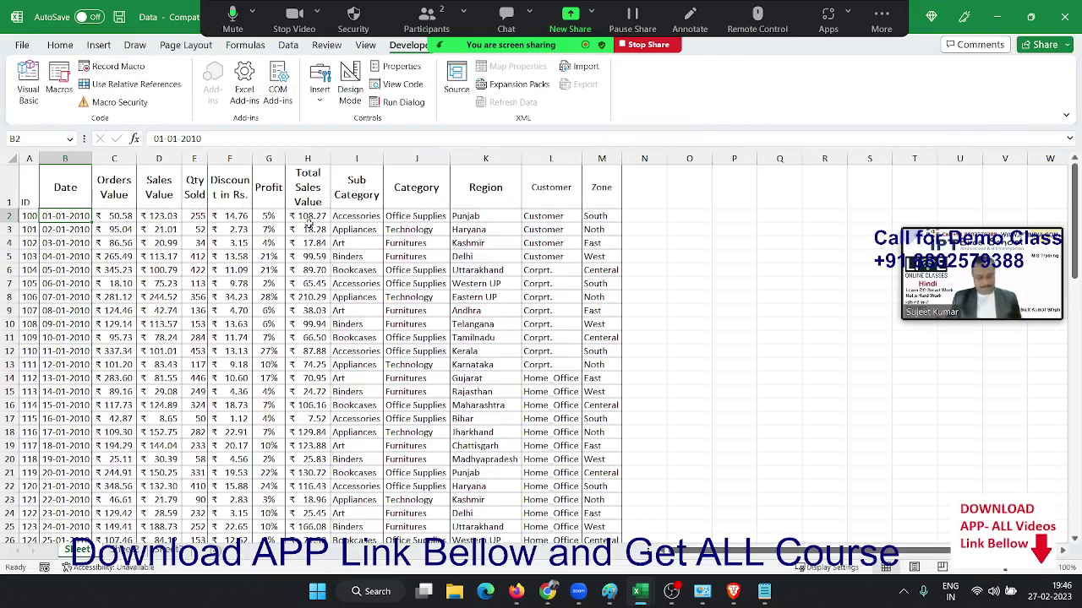
{"action": "key", "text": "alt+F11"}
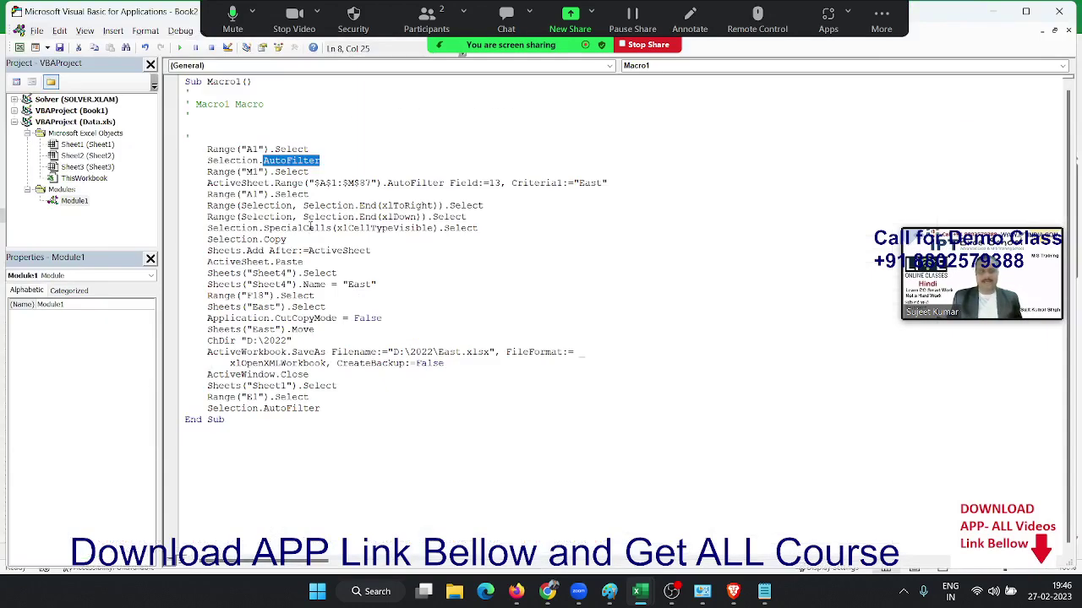
{"action": "key", "text": "Left"}
{"action": "key", "text": "Left"}
{"action": "key", "text": "Left"}
{"action": "key", "text": "Left"}
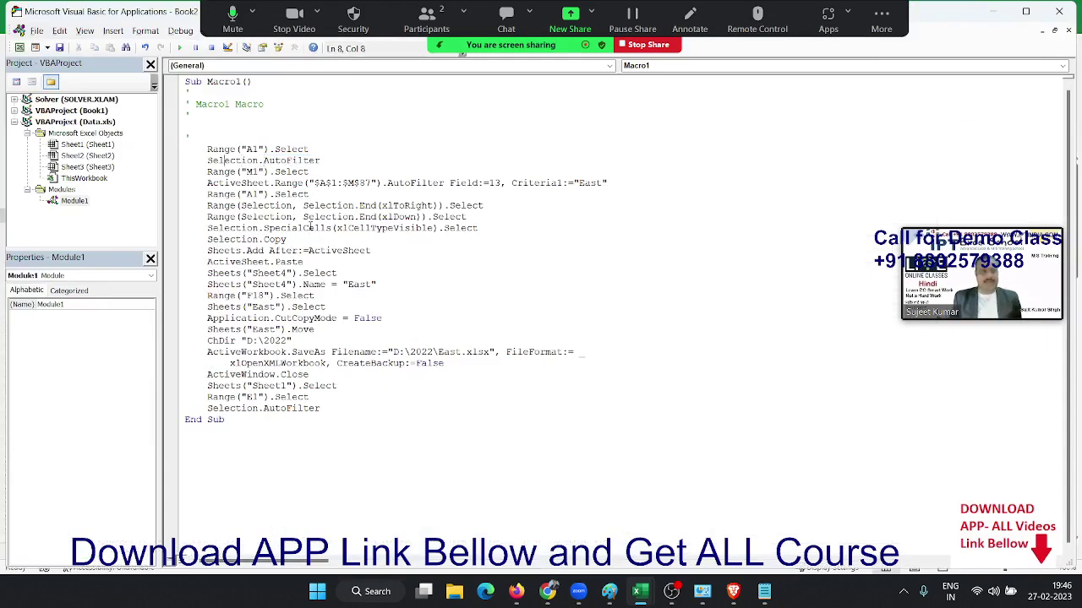
Step: Delete the Selection.AutoFilter statement and trim the filter range to $A$1
{"action": "key", "text": "shift+End"}
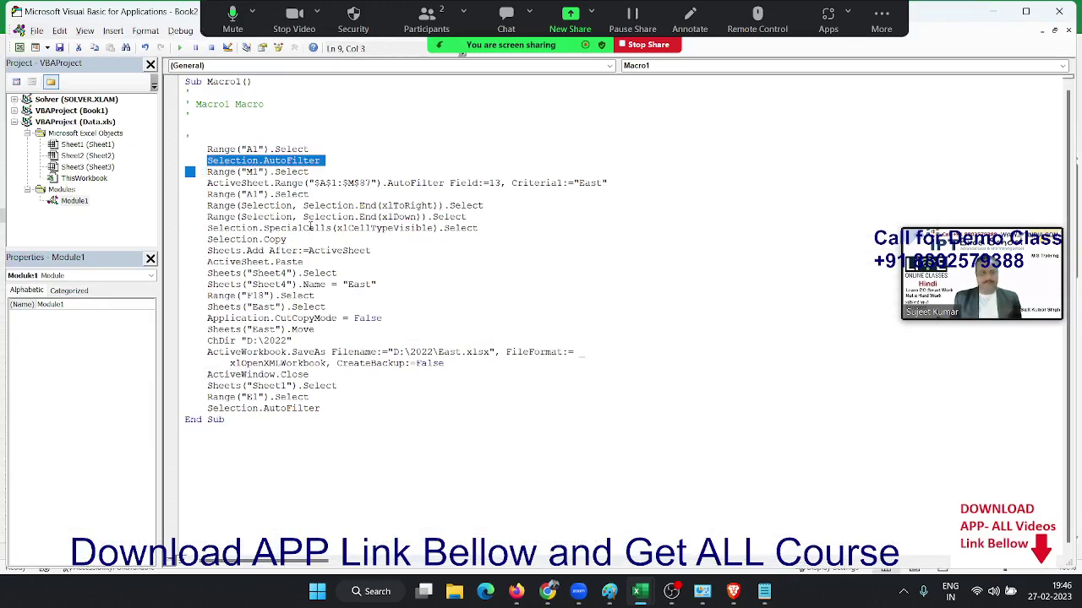
{"action": "key", "text": "Delete"}
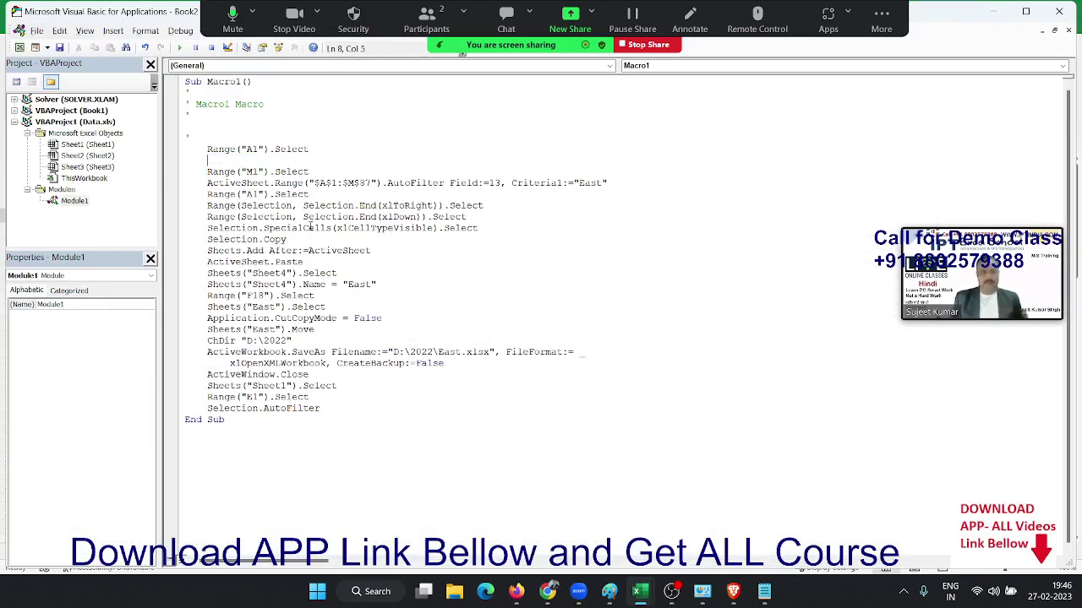
{"action": "left_click", "coordinate": [341, 183]}
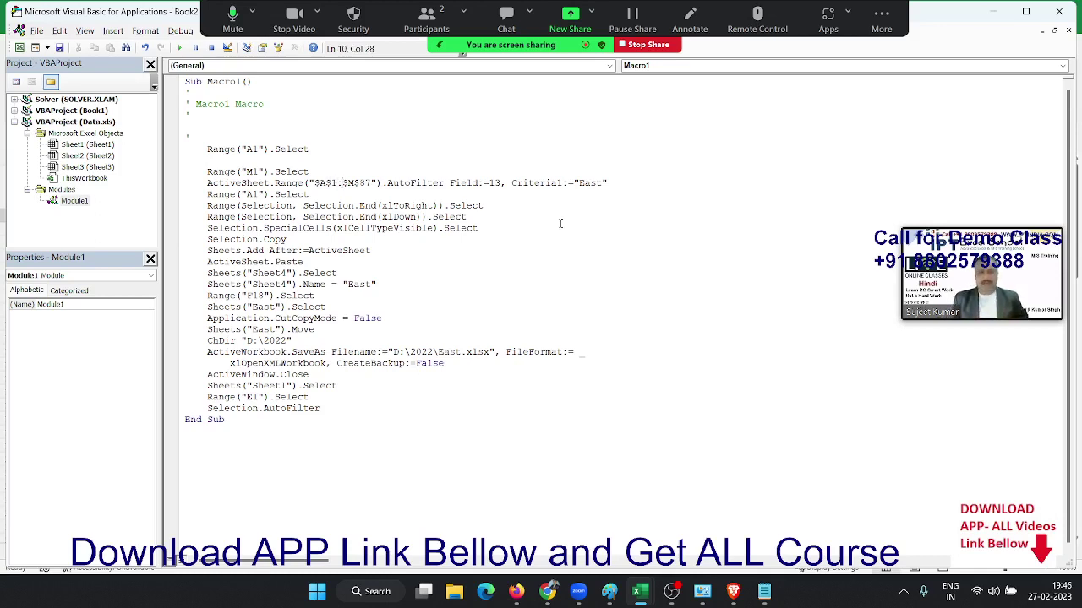
{"action": "key", "text": "Delete"}
{"action": "key", "text": "Delete"}
{"action": "key", "text": "Delete"}
{"action": "key", "text": "Delete"}
{"action": "key", "text": "Delete"}
{"action": "key", "text": "Delete"}
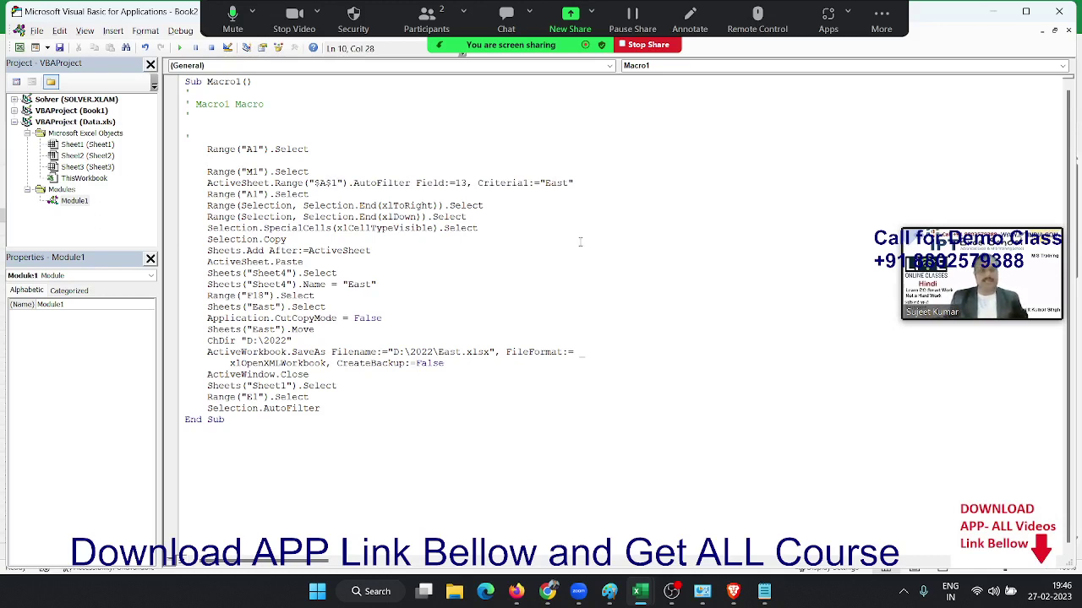
Step: Delete the Sheets("Sheet4").Select statement from Macro1
{"action": "left_click", "coordinate": [579, 238]}
{"action": "left_click", "coordinate": [323, 251]}
{"action": "left_click_drag", "start_coordinate": [337, 273], "coordinate": [207, 273]}
{"action": "key", "text": "Delete"}
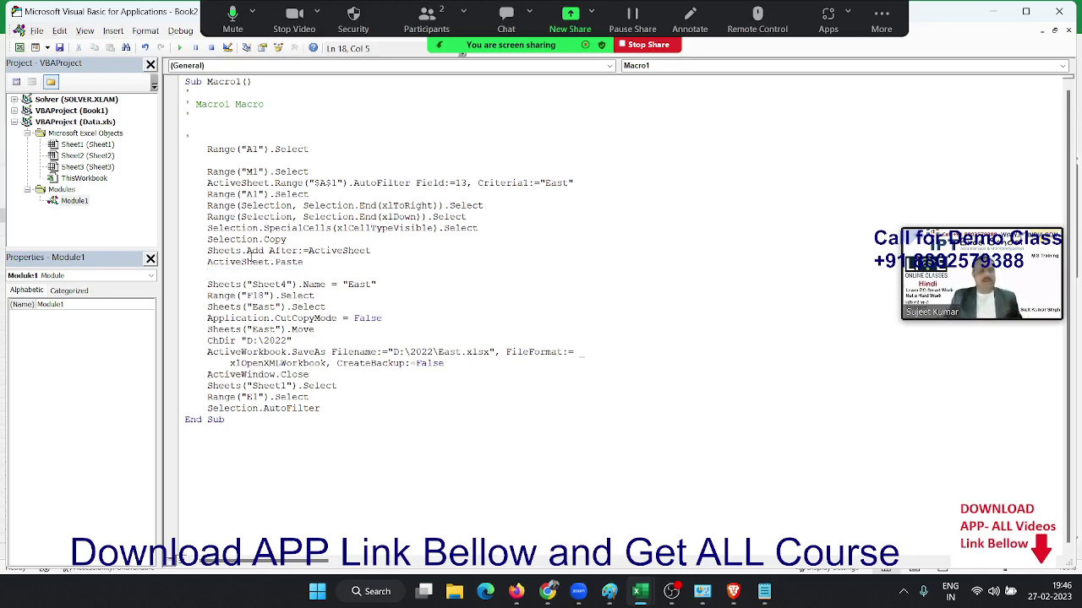
Step: Replace Sheets("Sheet4") with ActiveSheet and delete the Range("F18").Select and Sheets("East").Select lines
{"action": "double_click", "coordinate": [236, 261]}
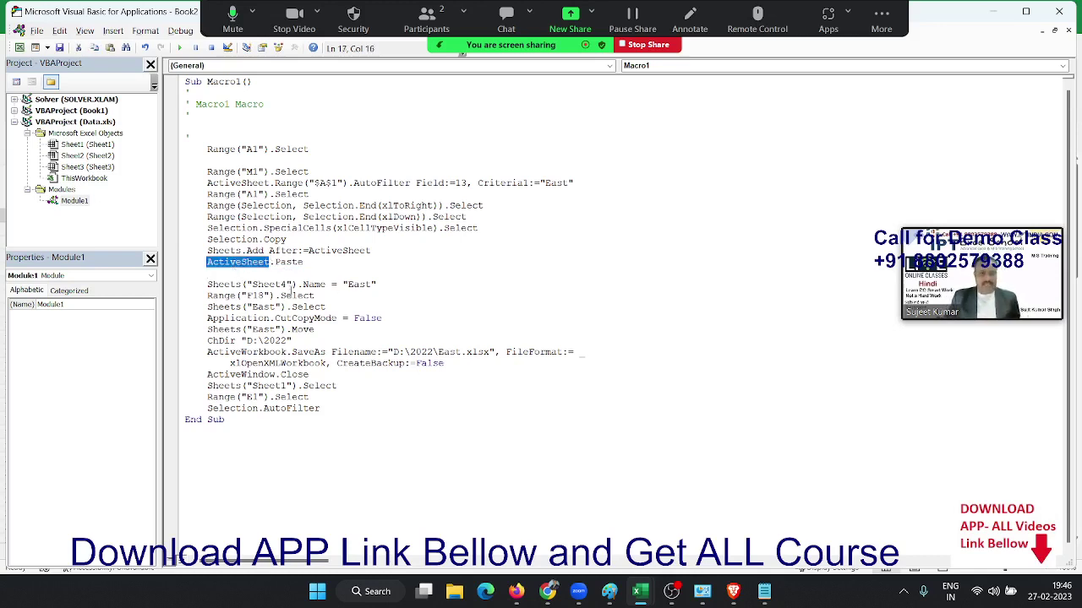
{"action": "left_click_drag", "start_coordinate": [298, 284], "coordinate": [207, 283]}
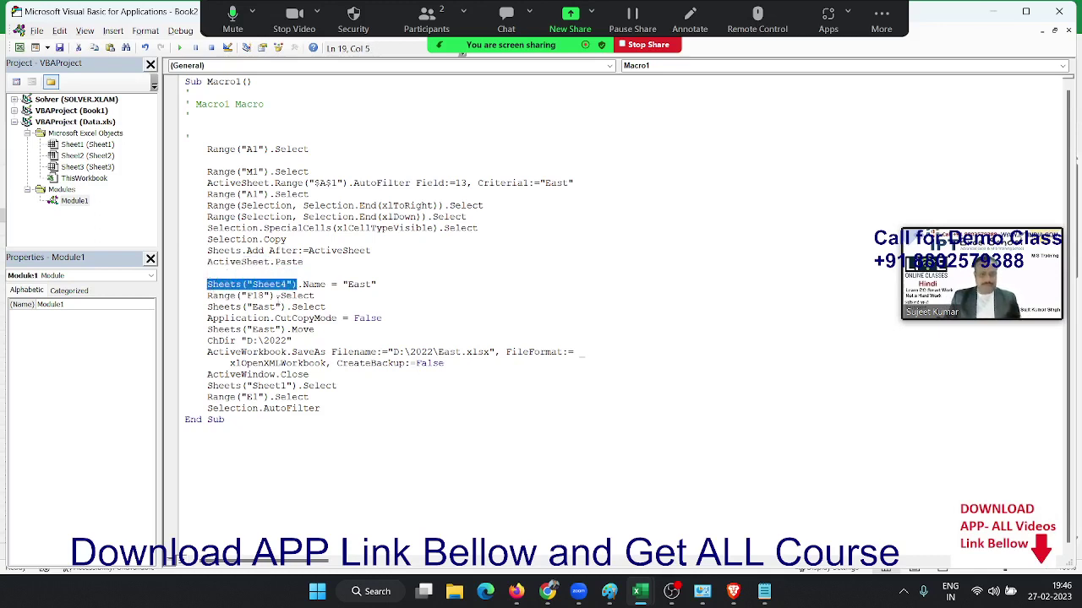
{"action": "type", "text": "ActiveSheet"}
{"action": "left_click_drag", "start_coordinate": [313, 296], "coordinate": [207, 296]}
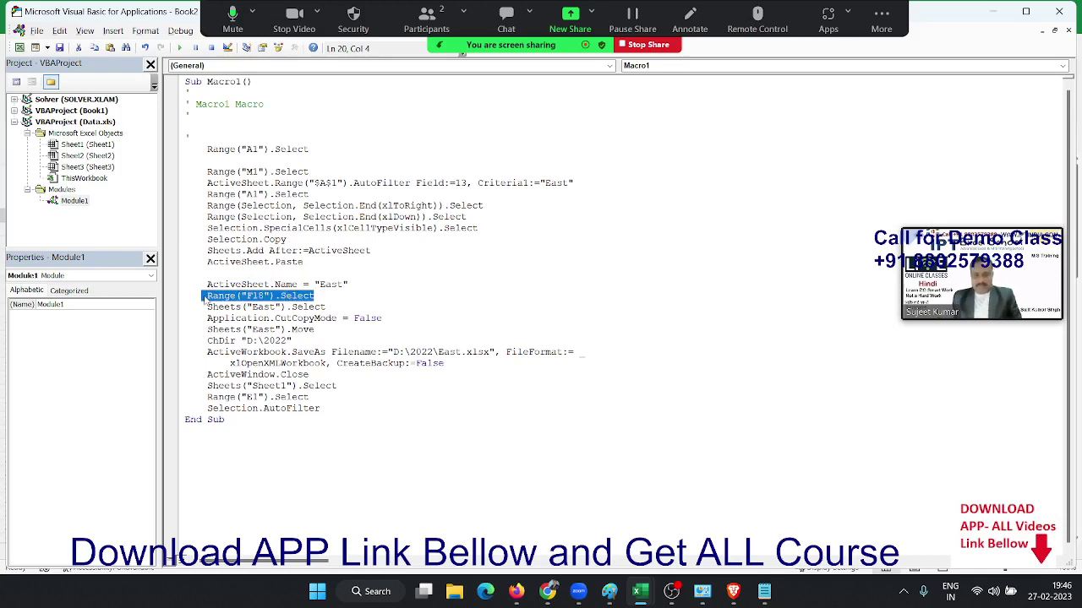
{"action": "key", "text": "Delete"}
{"action": "left_click_drag", "start_coordinate": [347, 311], "coordinate": [207, 308]}
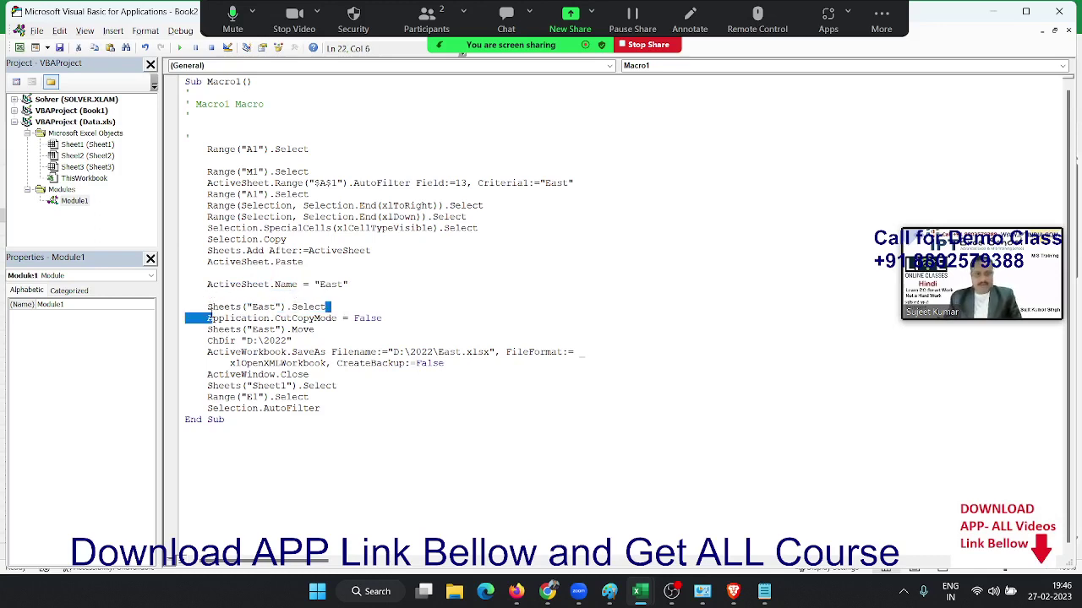
{"action": "key", "text": "Delete"}
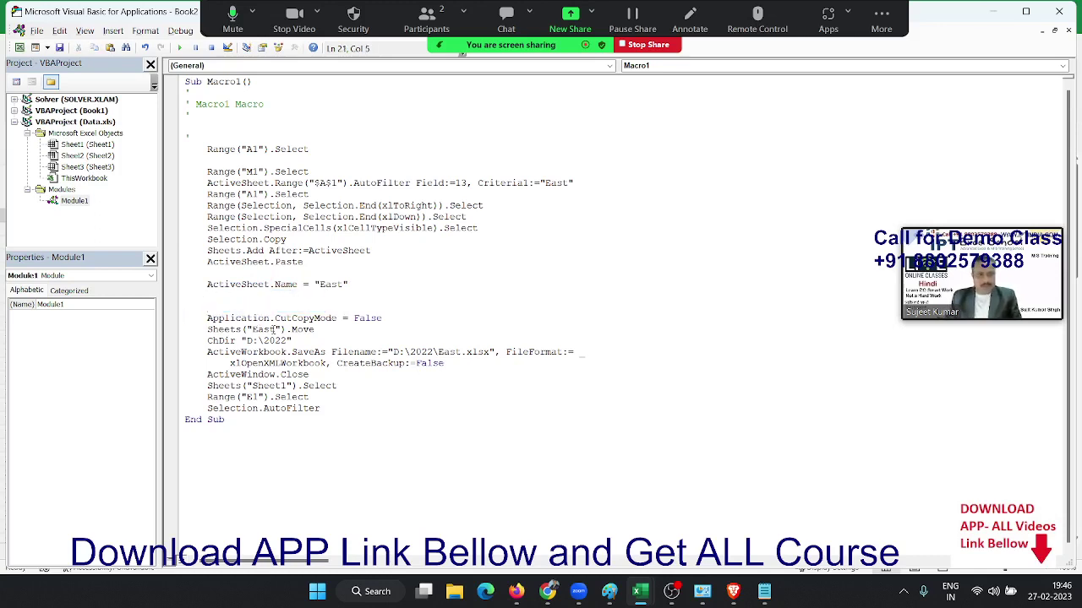
Step: Change the move line to ActiveSheet.Move and delete the ChDir "D:\2022" line
{"action": "left_click_drag", "start_coordinate": [287, 329], "coordinate": [207, 330]}
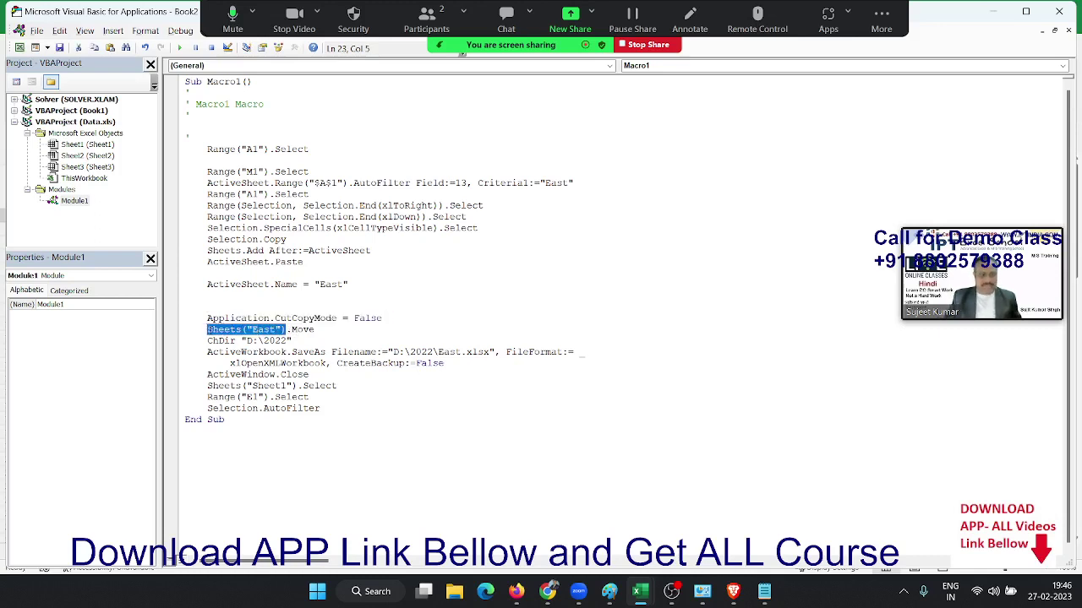
{"action": "type", "text": "ActiveSheet"}
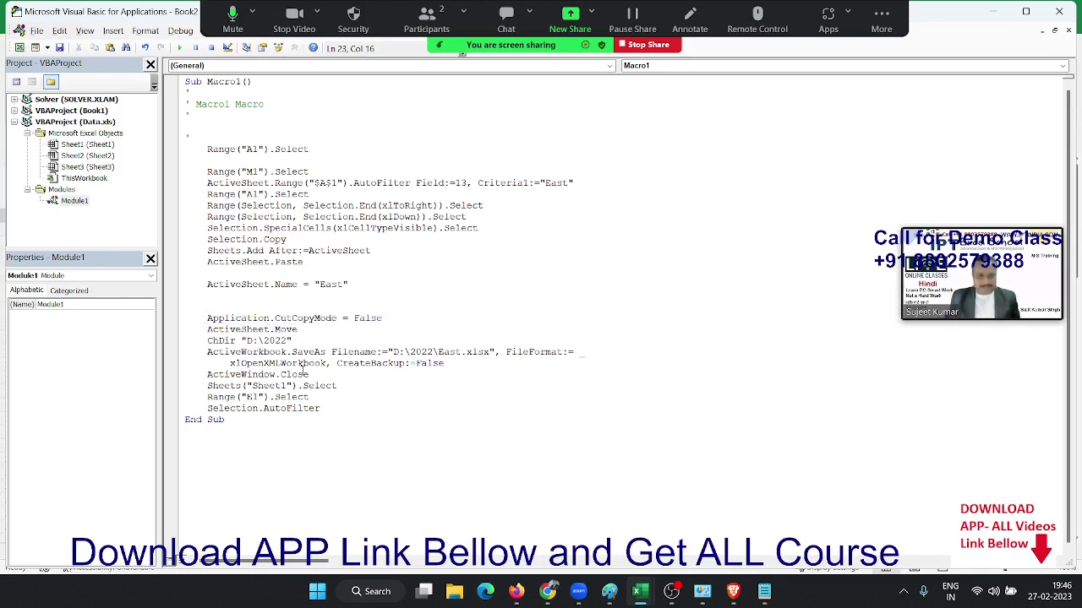
{"action": "left_click_drag", "start_coordinate": [296, 341], "coordinate": [208, 329]}
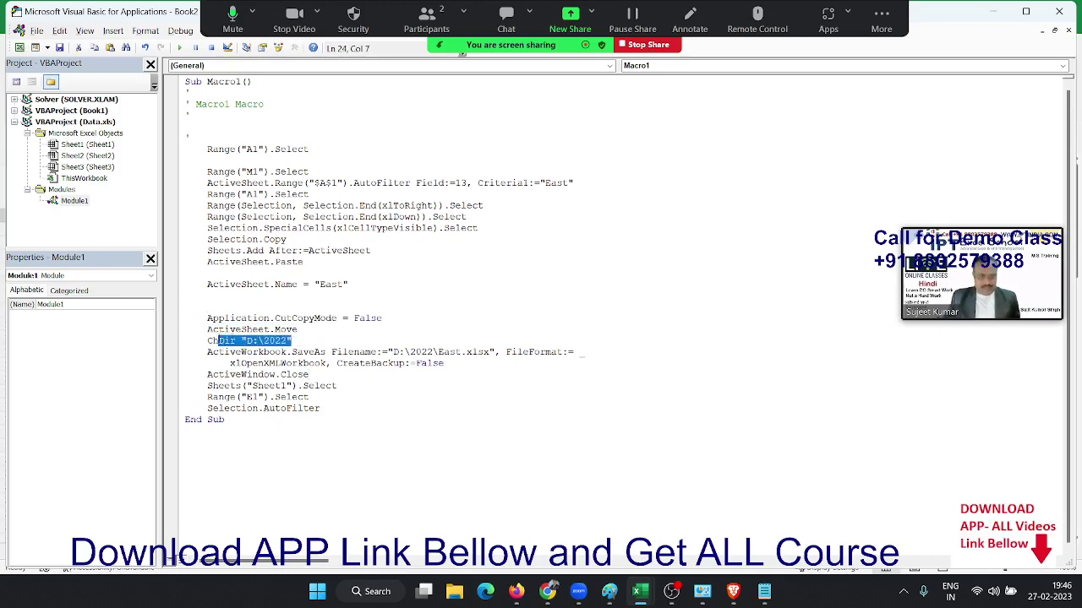
{"action": "key", "text": "shift+Down"}
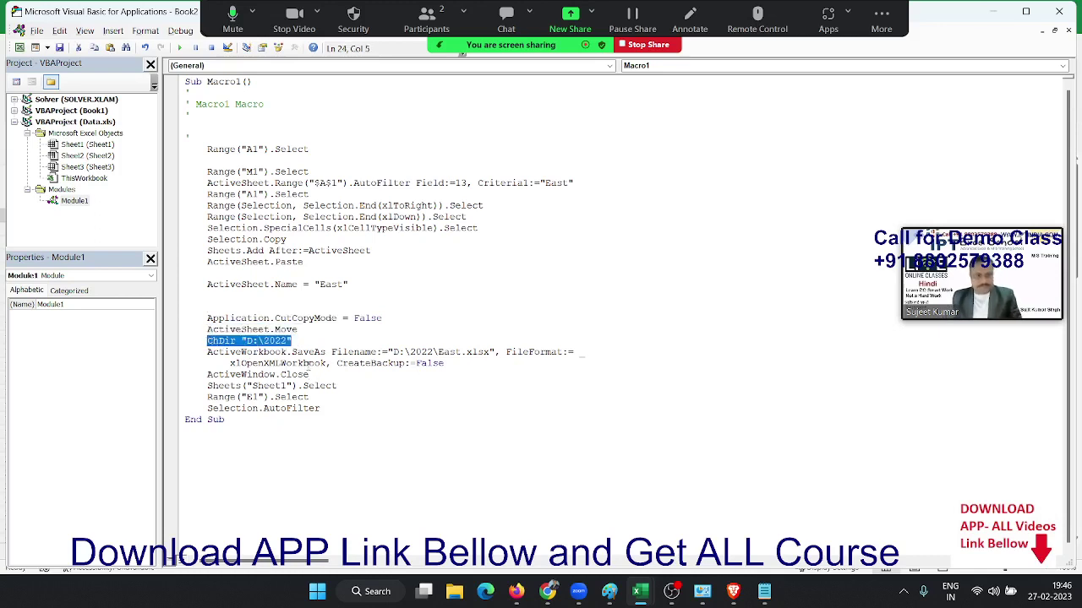
{"action": "key", "text": "Delete"}
{"action": "left_click", "coordinate": [369, 418]}
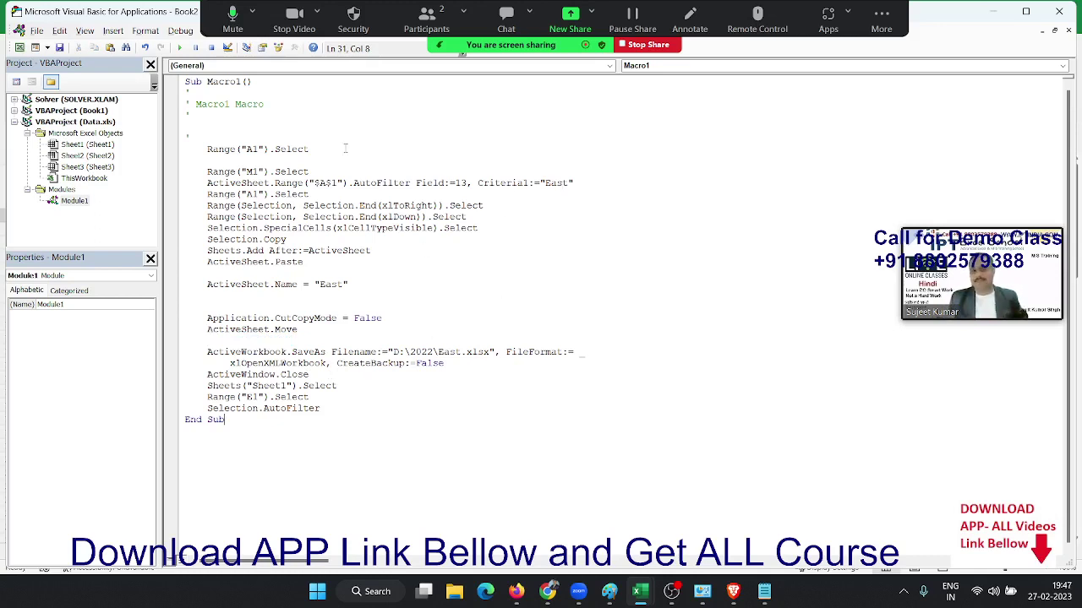
Step: Add the line Z = InputBox("enter Zone") at the top of Macro1, above Range("A1").Select
{"action": "left_click", "coordinate": [204, 149]}
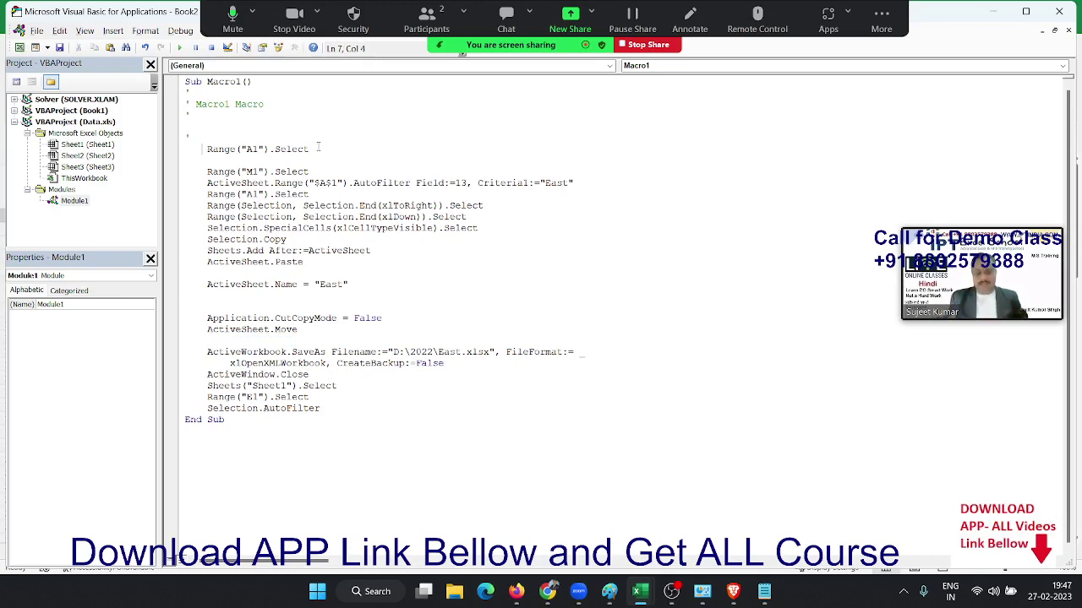
{"action": "key", "text": "Return"}
{"action": "key", "text": "Return"}
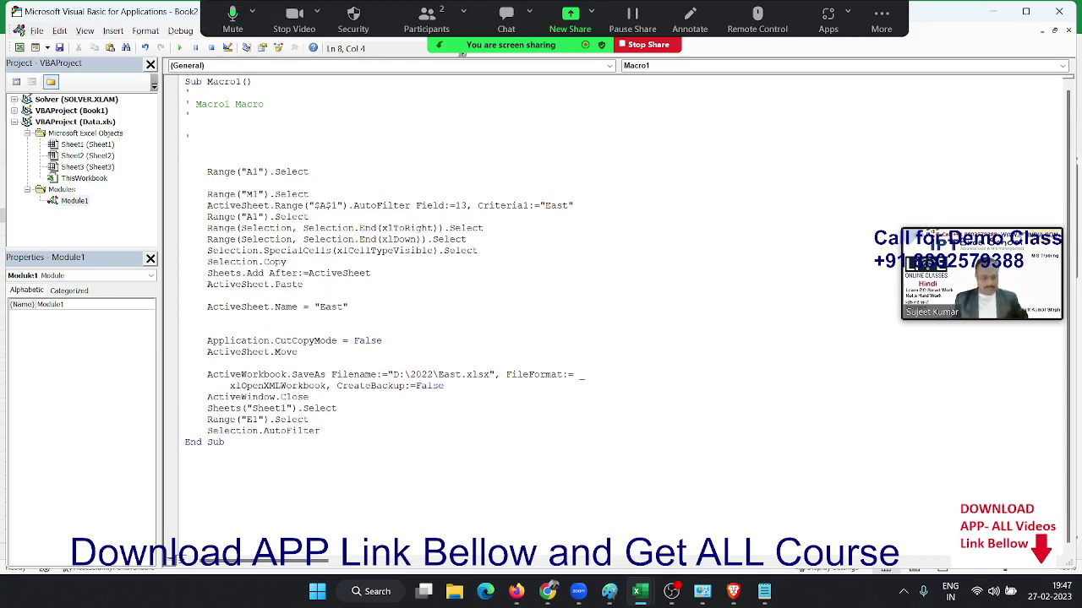
{"action": "type", "text": "a"}
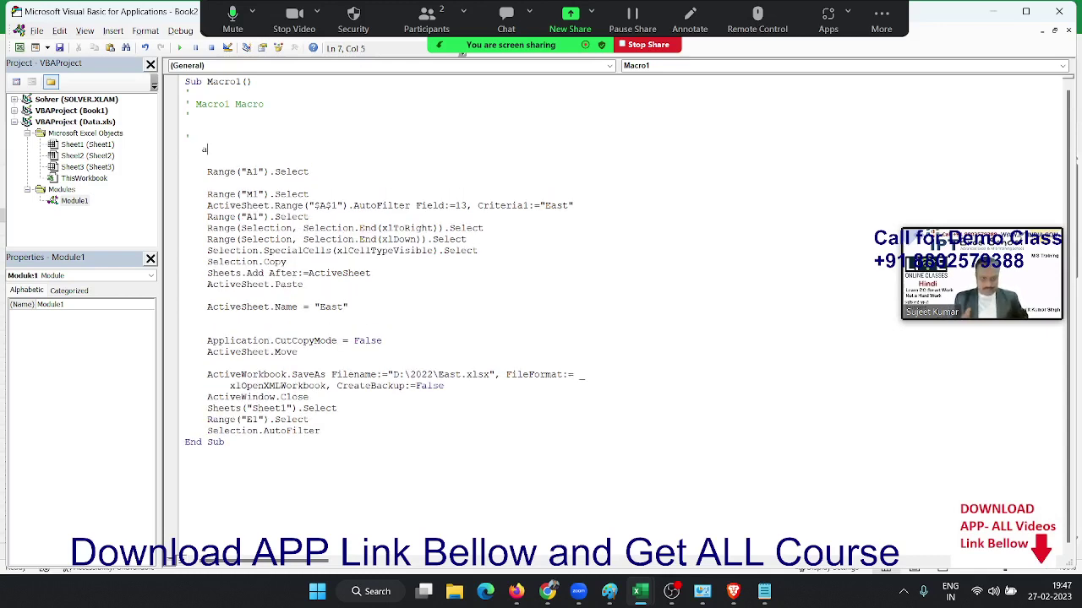
{"action": "key", "text": "BackSpace"}
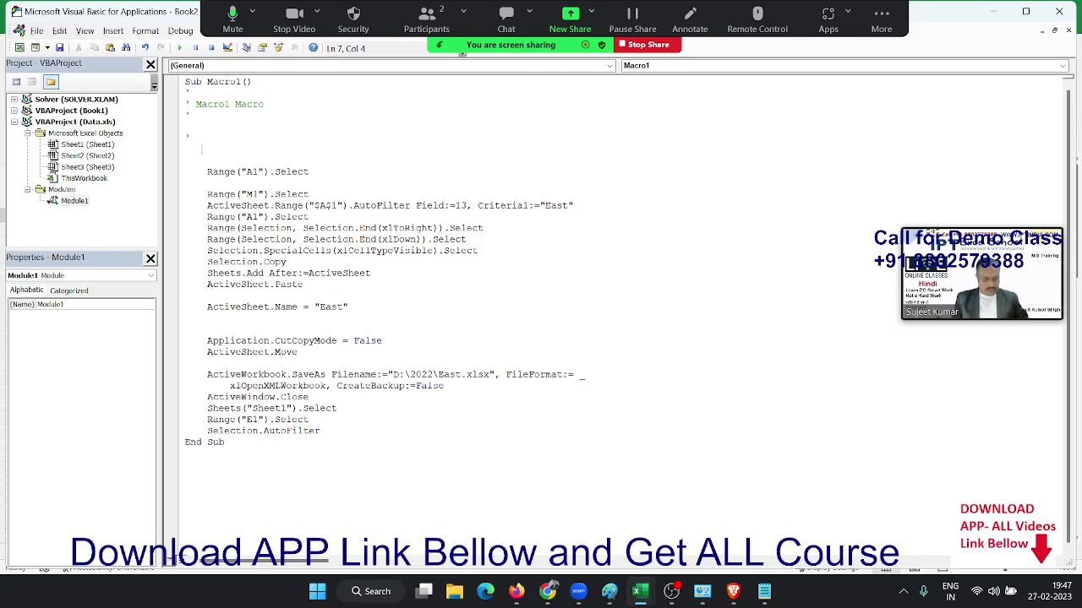
{"action": "type", "text": "z=in"}
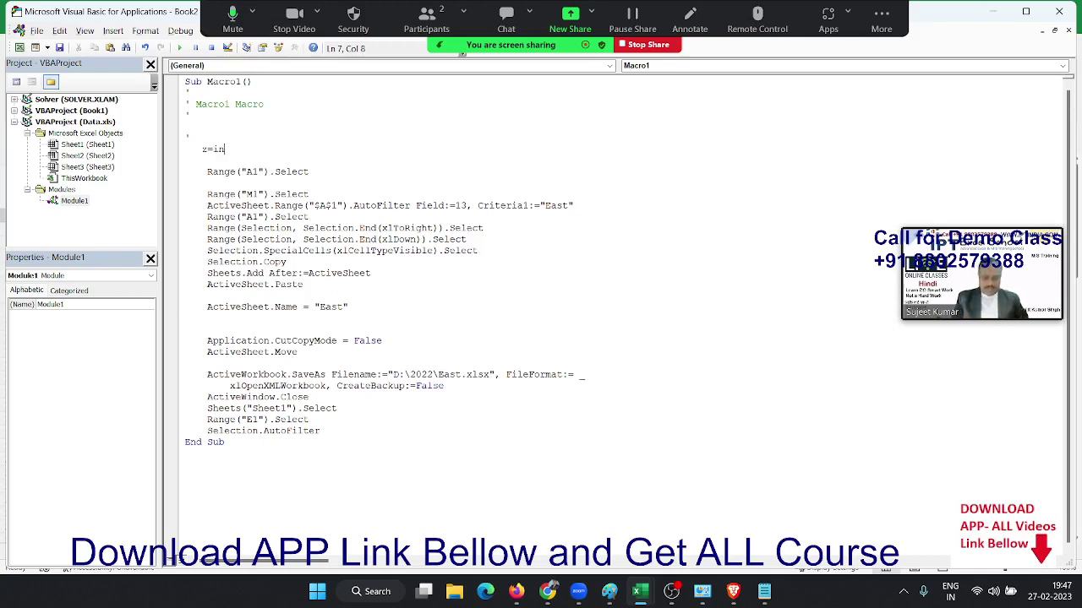
{"action": "type", "text": "putbox"}
{"action": "type", "text": "(\""}
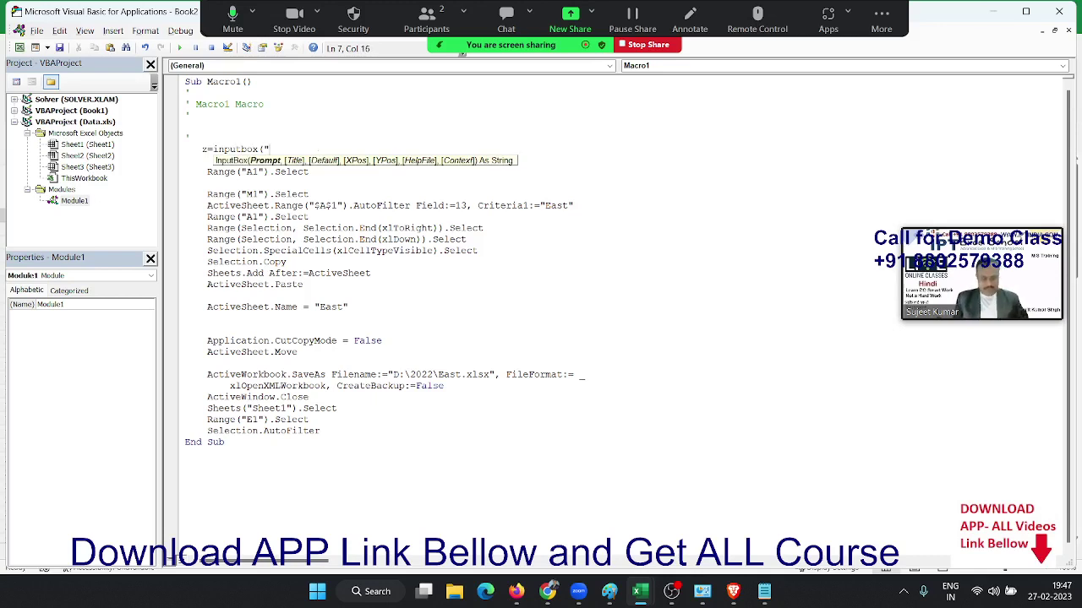
{"action": "type", "text": "enter "}
{"action": "type", "text": "Zone\""}
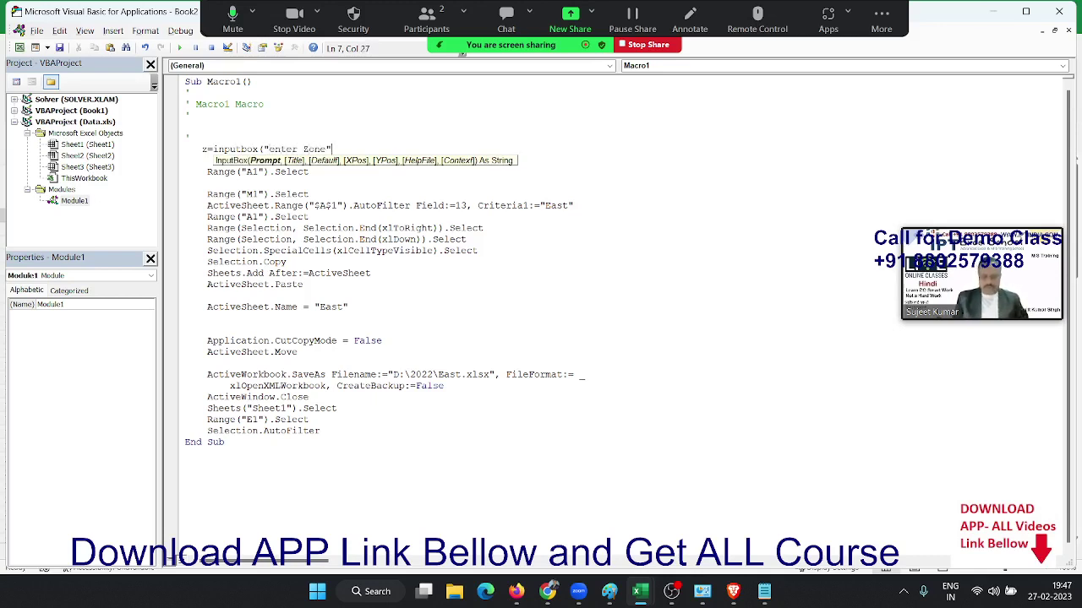
{"action": "type", "text": ")"}
{"action": "left_click", "coordinate": [354, 174]}
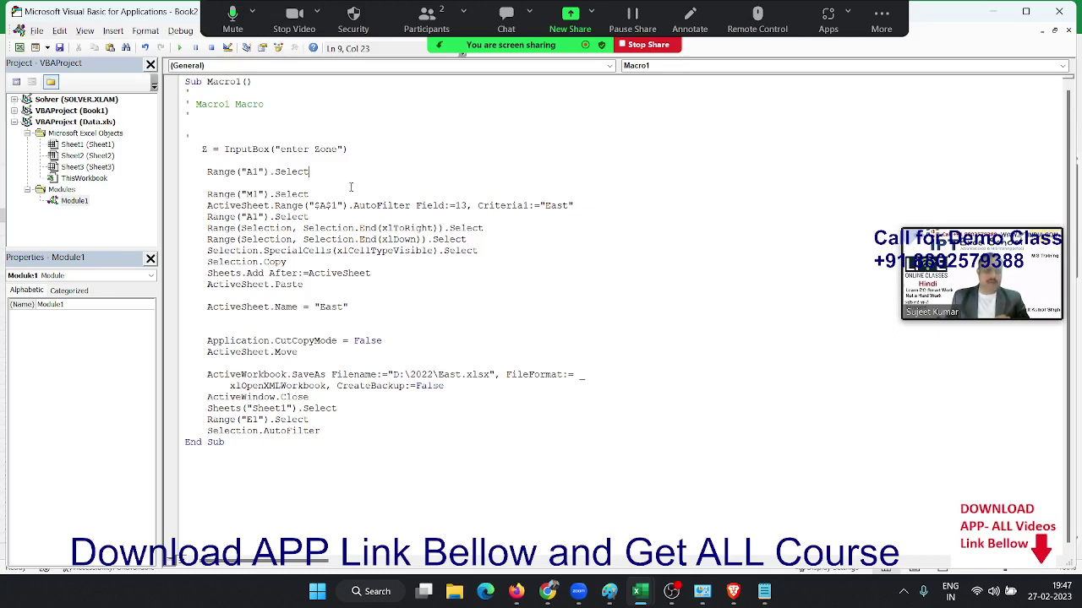
Step: Replace the fixed "East" in the AutoFilter criterion with Z and select "East" in the sheet-name line
{"action": "left_click", "coordinate": [351, 187]}
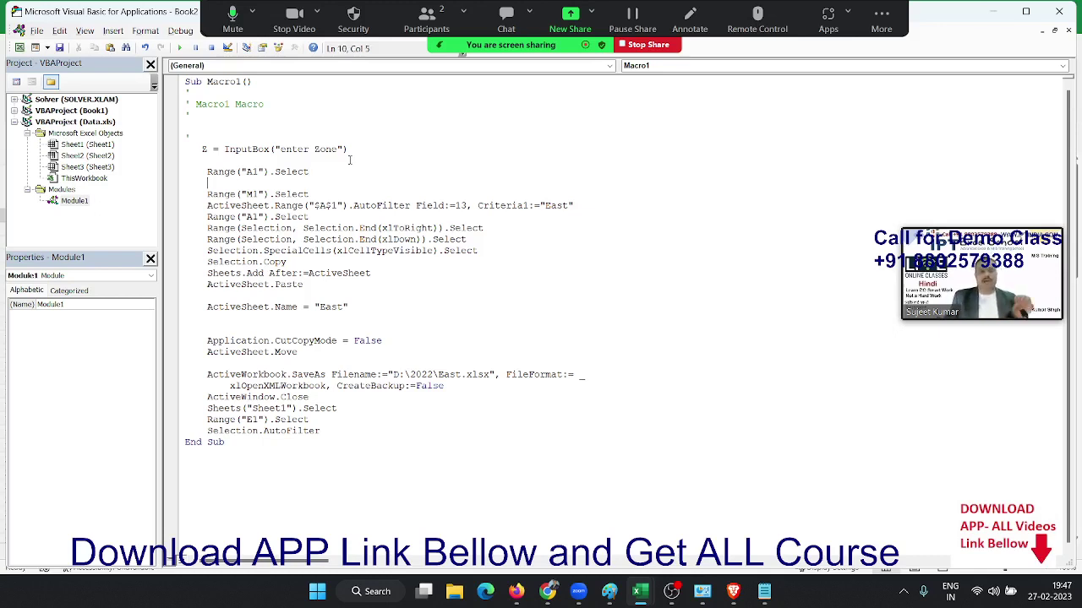
{"action": "left_click", "coordinate": [211, 145]}
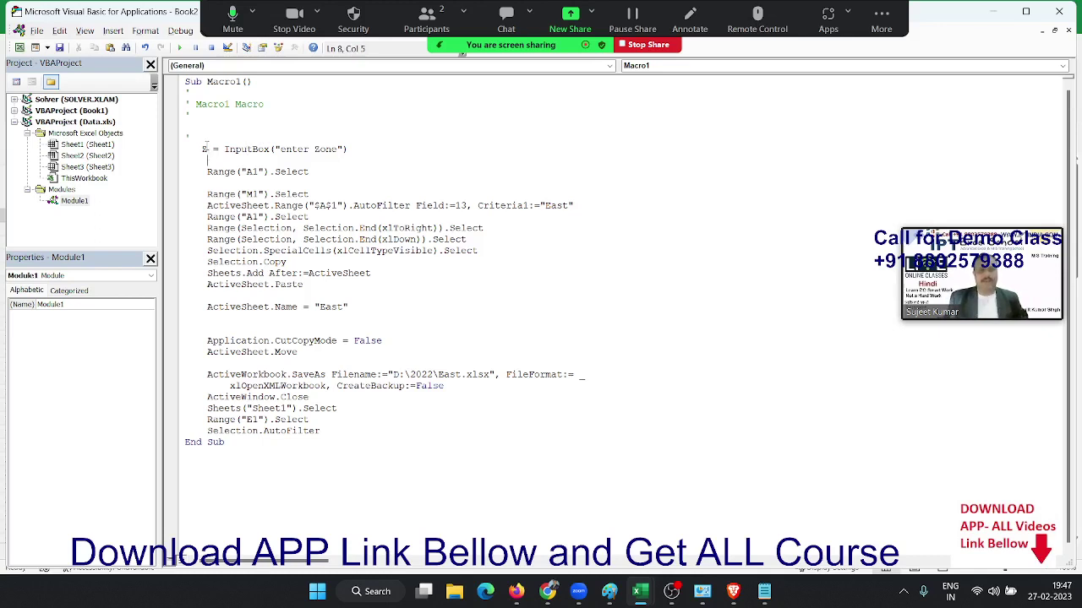
{"action": "double_click", "coordinate": [205, 149]}
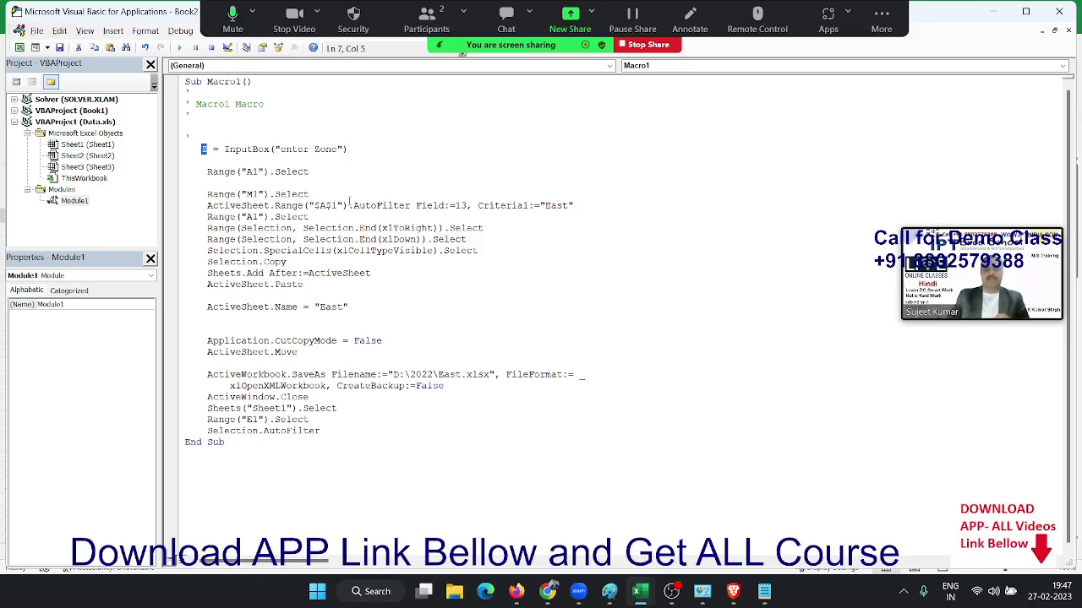
{"action": "left_click", "coordinate": [574, 205]}
{"action": "left_click", "coordinate": [324, 217]}
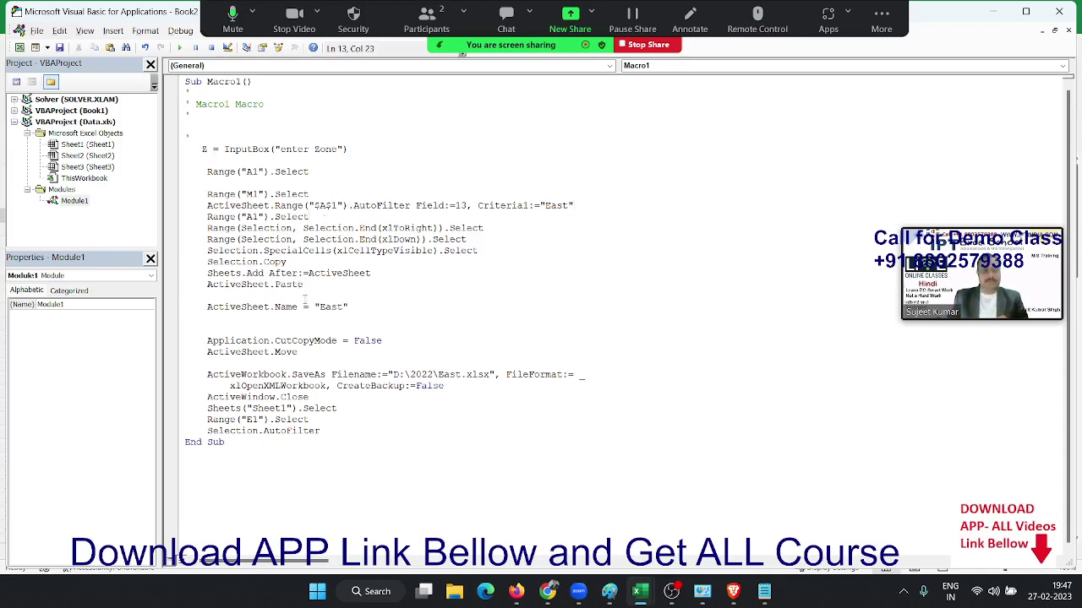
{"action": "left_click", "coordinate": [540, 205]}
{"action": "left_click_drag", "start_coordinate": [540, 204], "coordinate": [579, 206]}
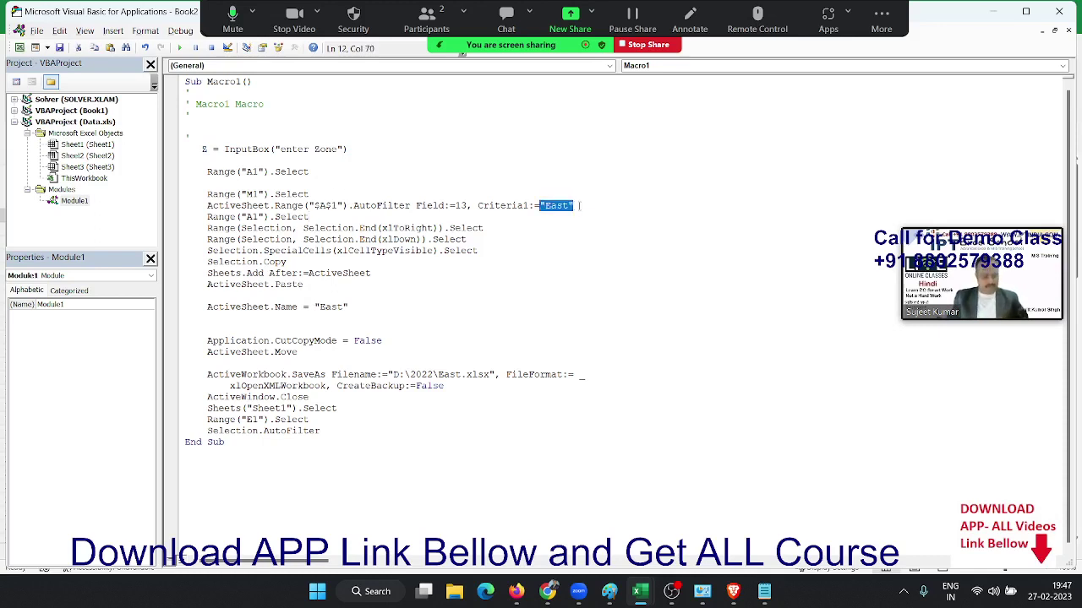
{"action": "type", "text": "Z"}
{"action": "left_click", "coordinate": [366, 307]}
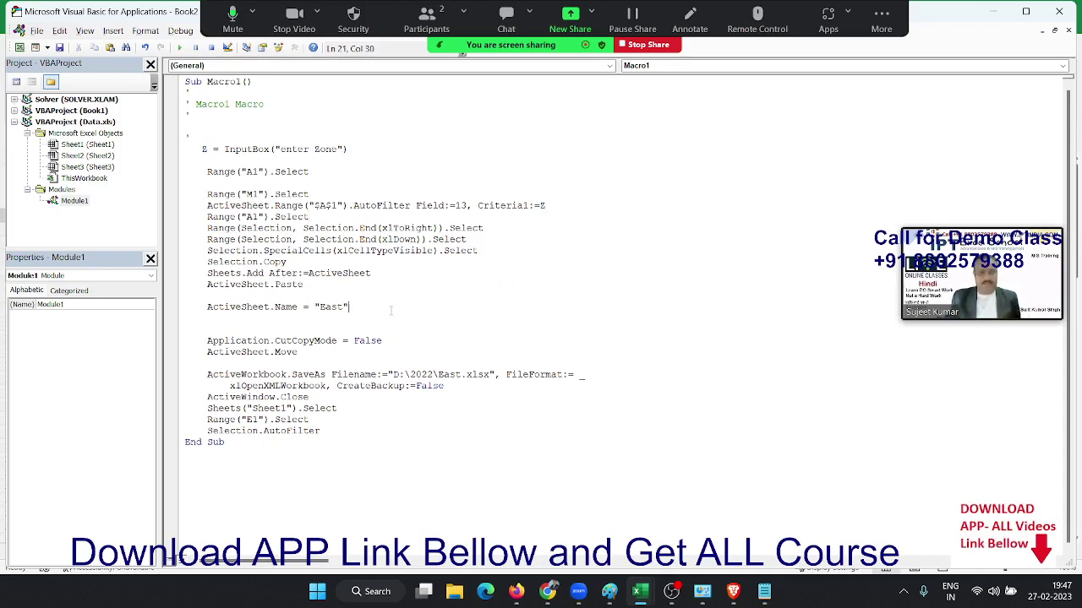
{"action": "left_click_drag", "start_coordinate": [348, 306], "coordinate": [316, 309]}
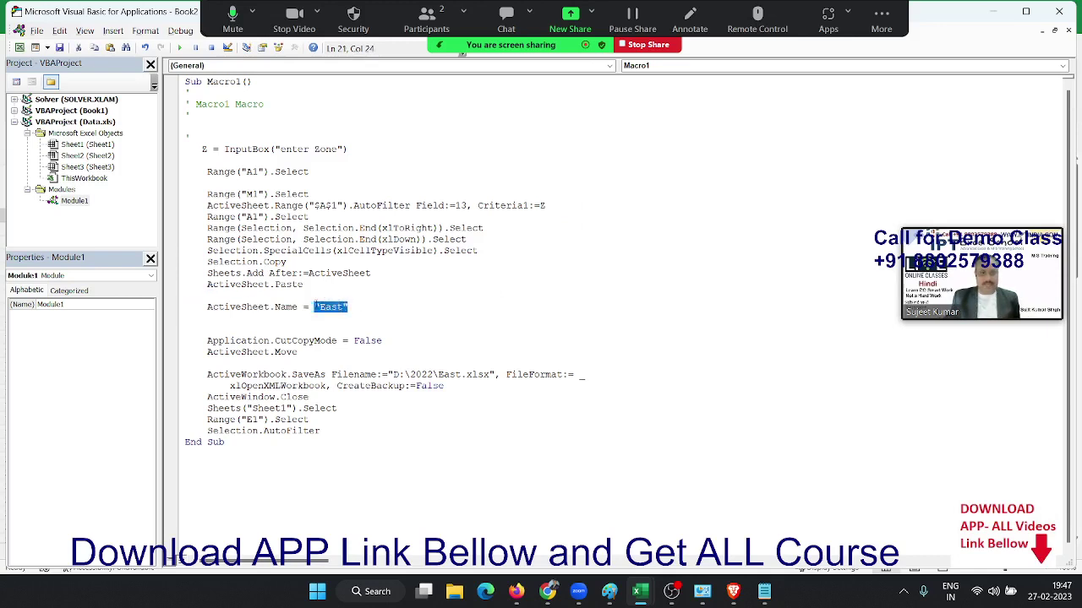
Step: Finish the sheet name as Z and replace East in the SaveAs path with z
{"action": "type", "text": "Z"}
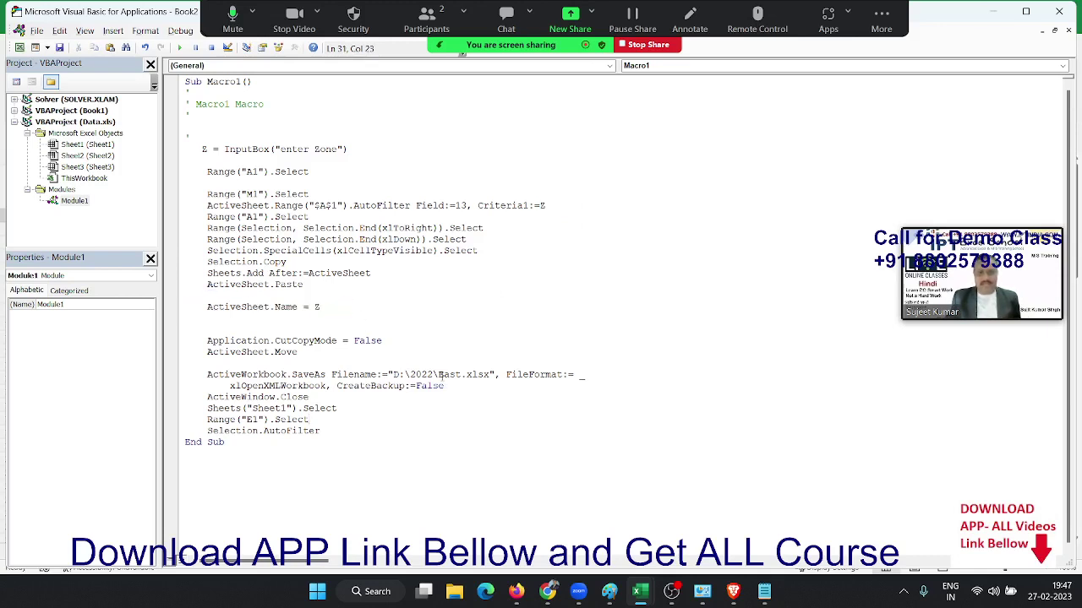
{"action": "double_click", "coordinate": [447, 374]}
{"action": "type", "text": "z"}
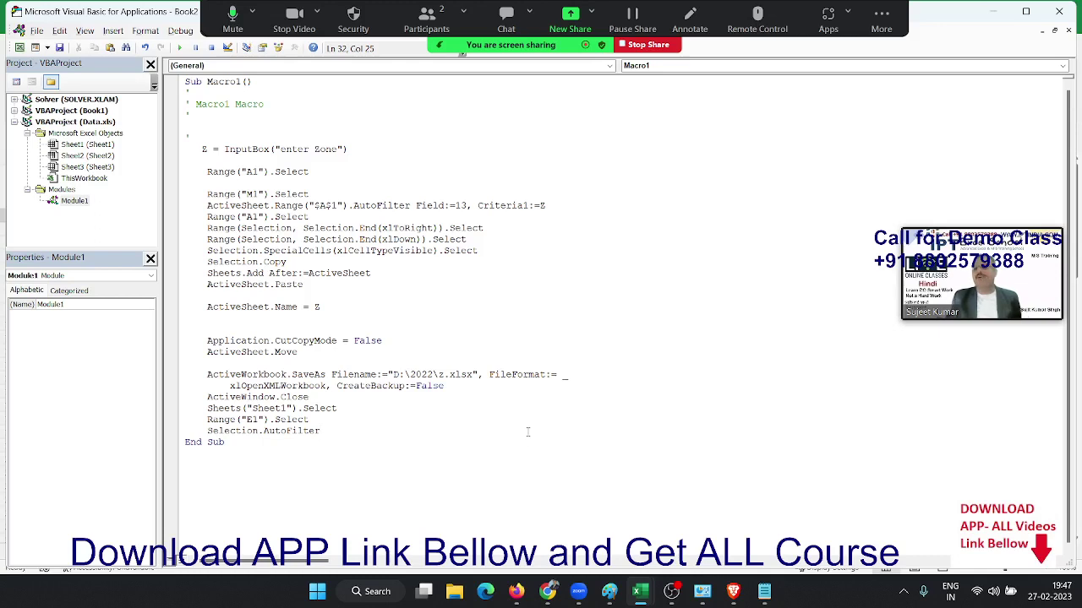
{"action": "left_click_drag", "start_coordinate": [387, 374], "coordinate": [457, 385]}
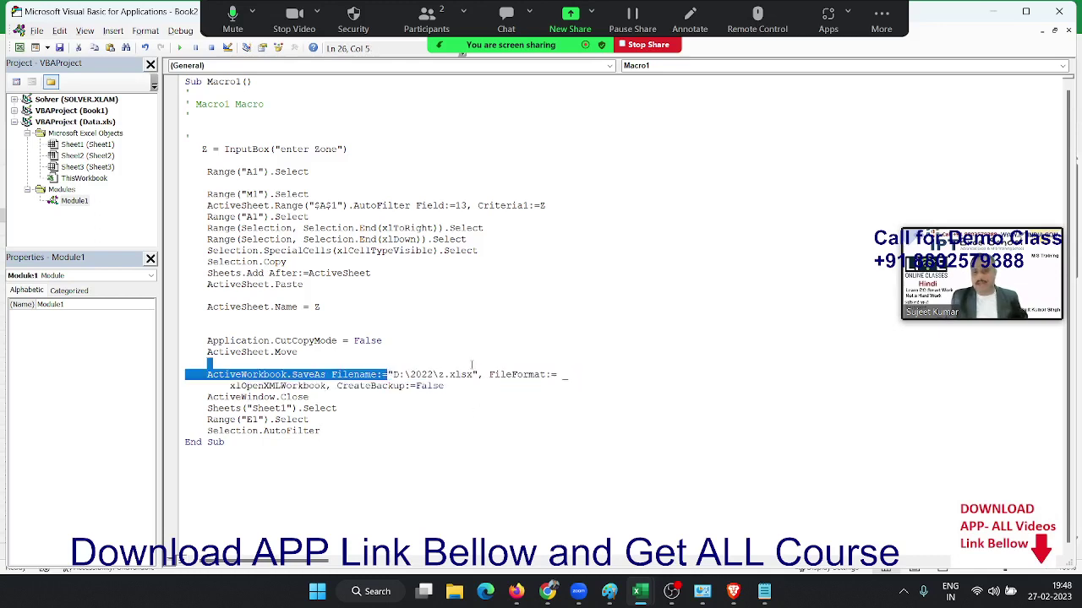
{"action": "left_click_drag", "start_coordinate": [387, 374], "coordinate": [477, 374]}
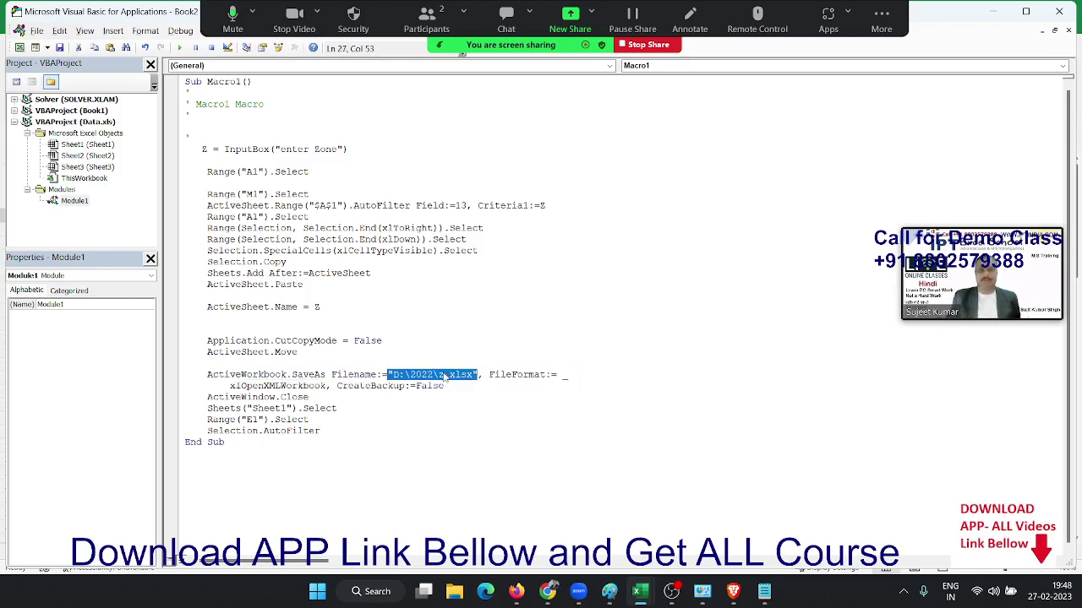
Step: Rewrite the SaveAs file name as "D:\2022\" & Z & ".xlsx" so it is built from Z
{"action": "left_click", "coordinate": [441, 375]}
{"action": "type", "text": "\" "}
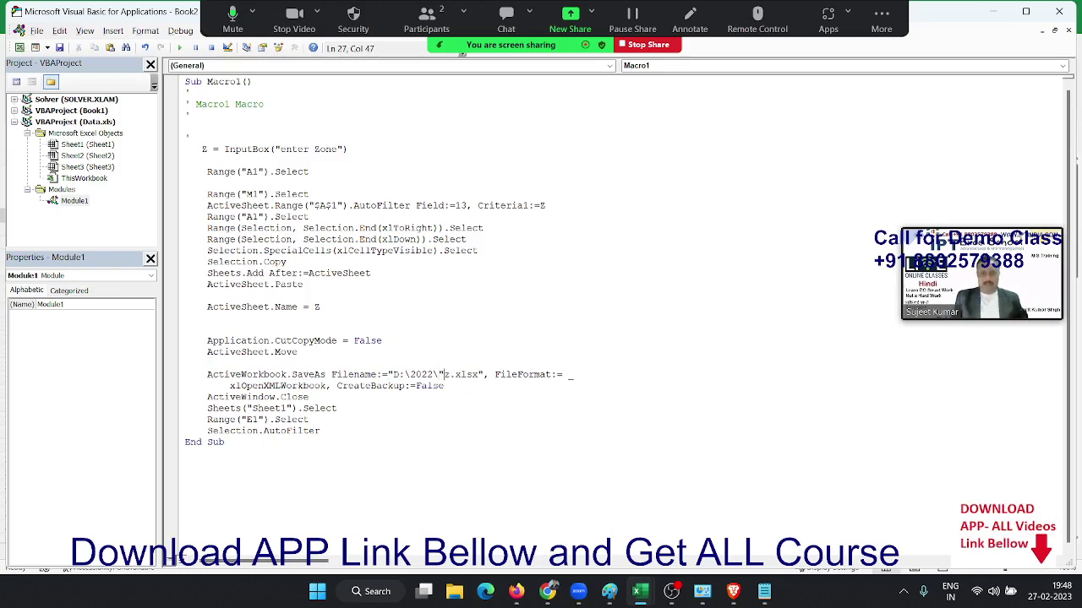
{"action": "type", "text": "&"}
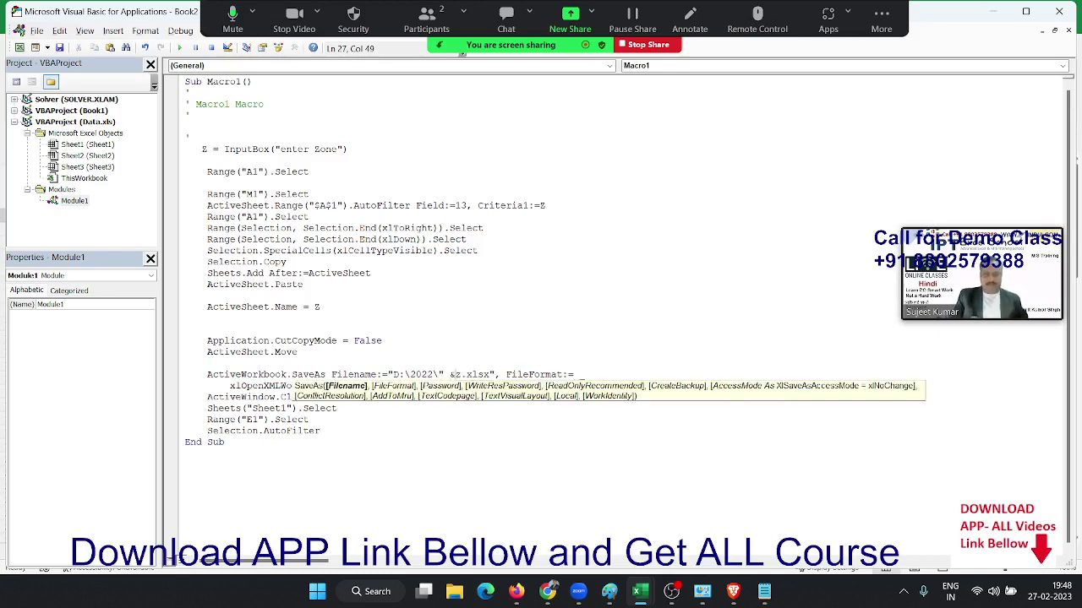
{"action": "key", "text": "Delete"}
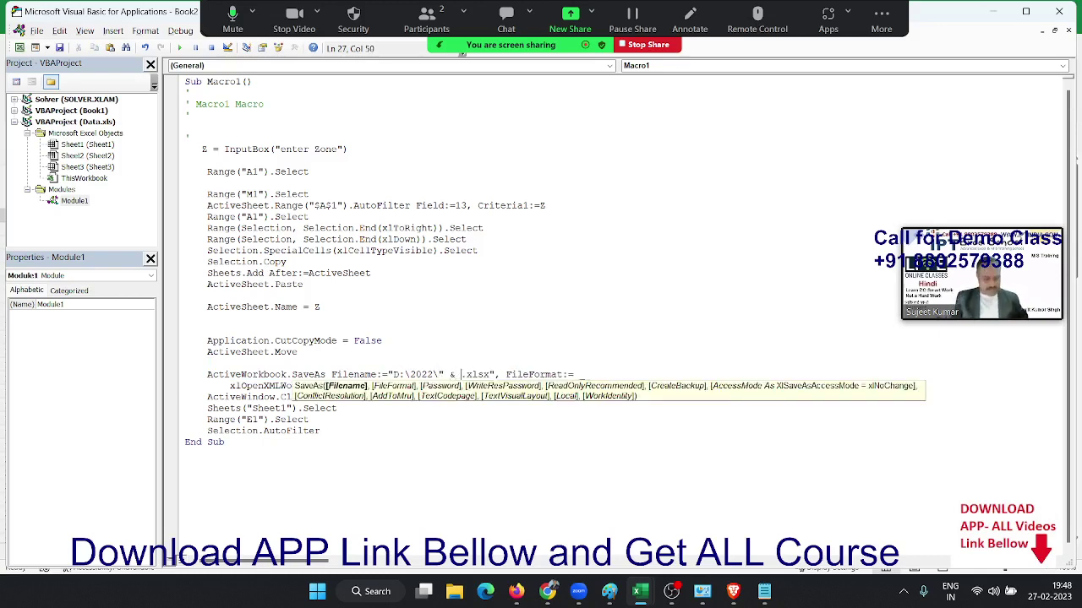
{"action": "type", "text": "z & "}
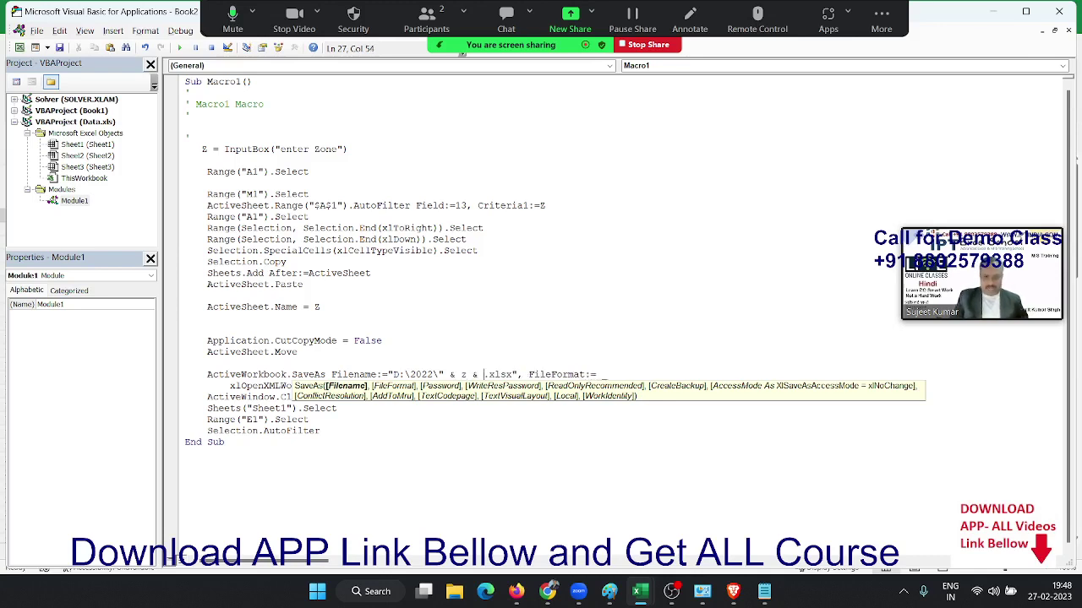
{"action": "type", "text": "\""}
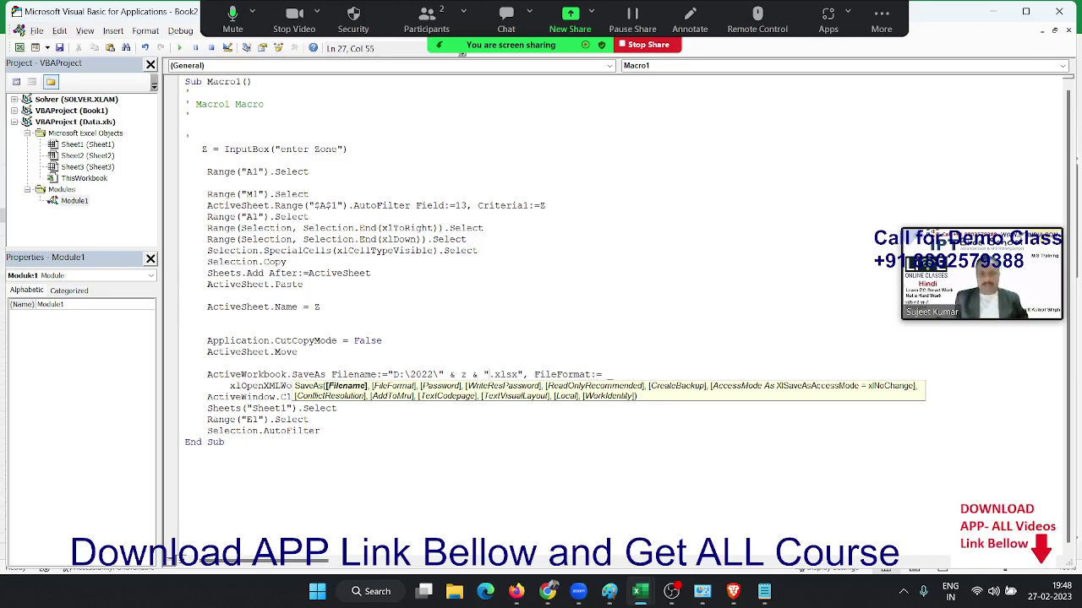
{"action": "left_click", "coordinate": [464, 331]}
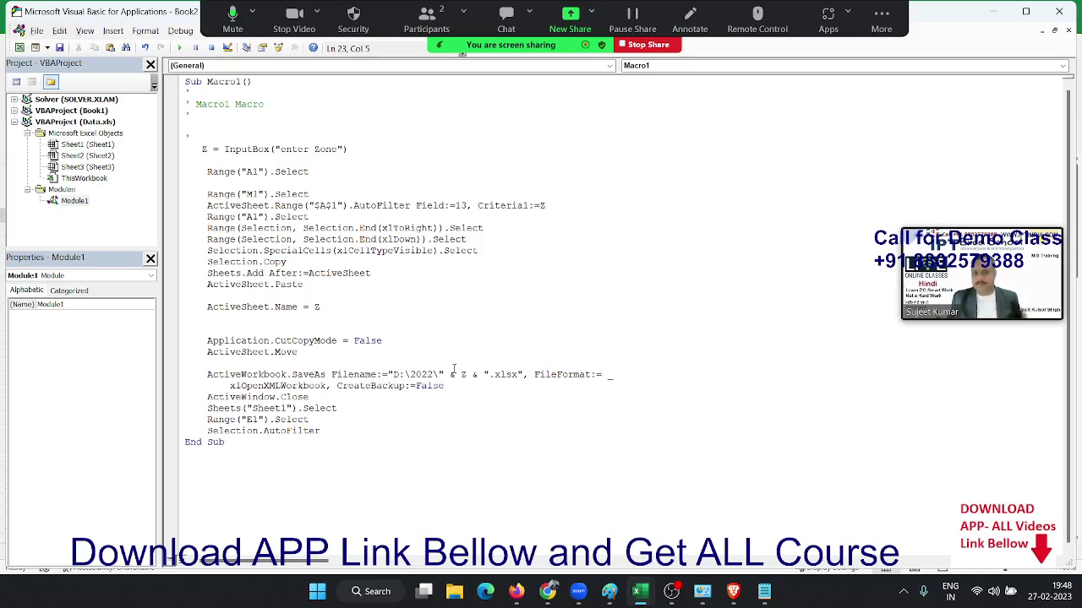
{"action": "left_click_drag", "start_coordinate": [454, 375], "coordinate": [454, 388]}
{"action": "left_click", "coordinate": [460, 390]}
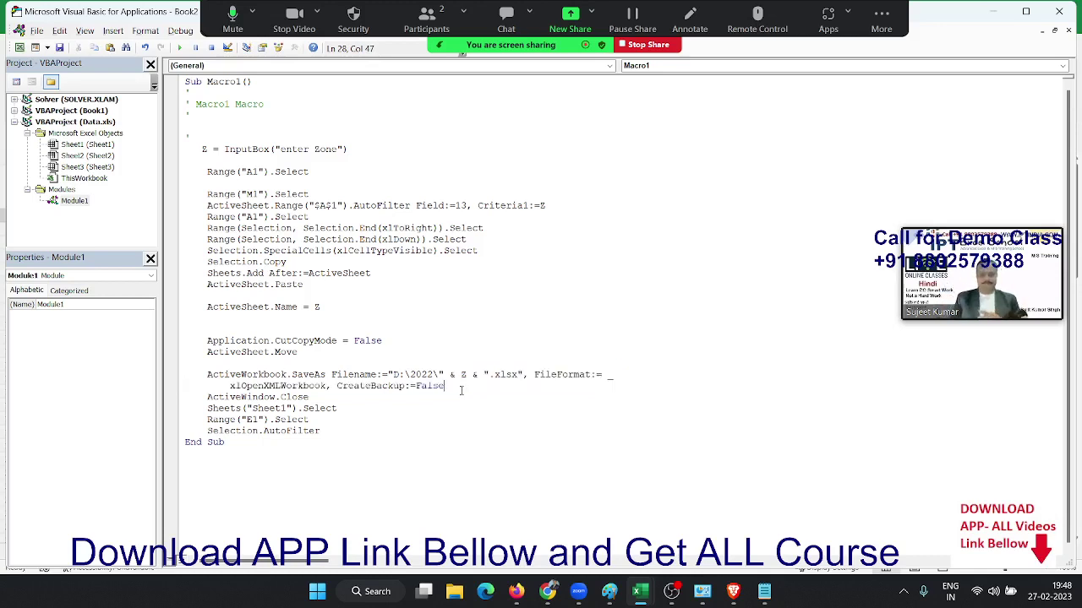
{"action": "left_click", "coordinate": [372, 309]}
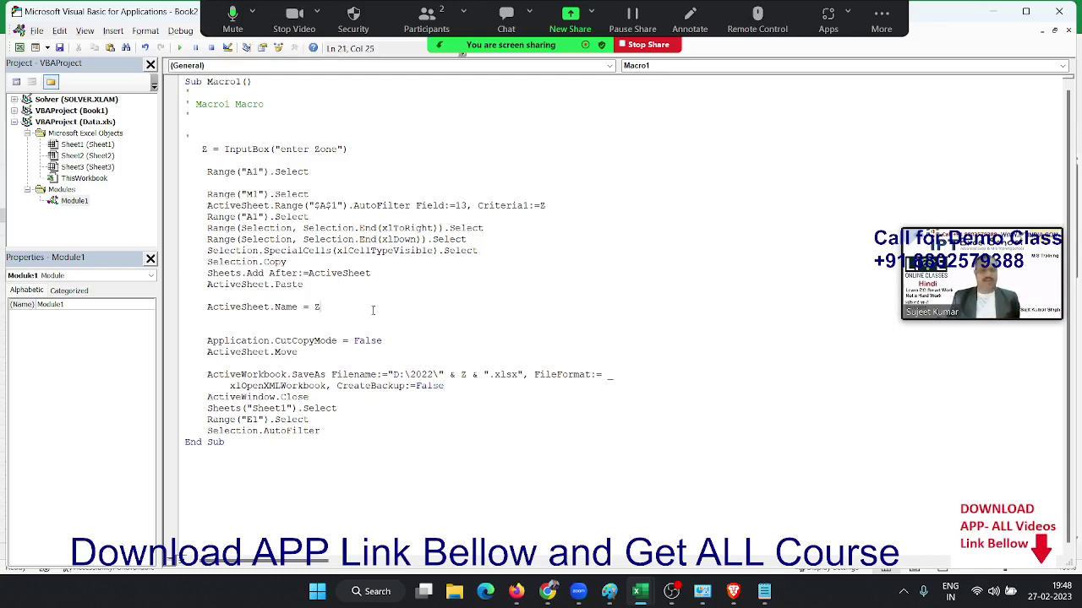
Step: Run Macro1 from the Macros list, entering West as the zone
{"action": "key", "text": "alt+F11"}
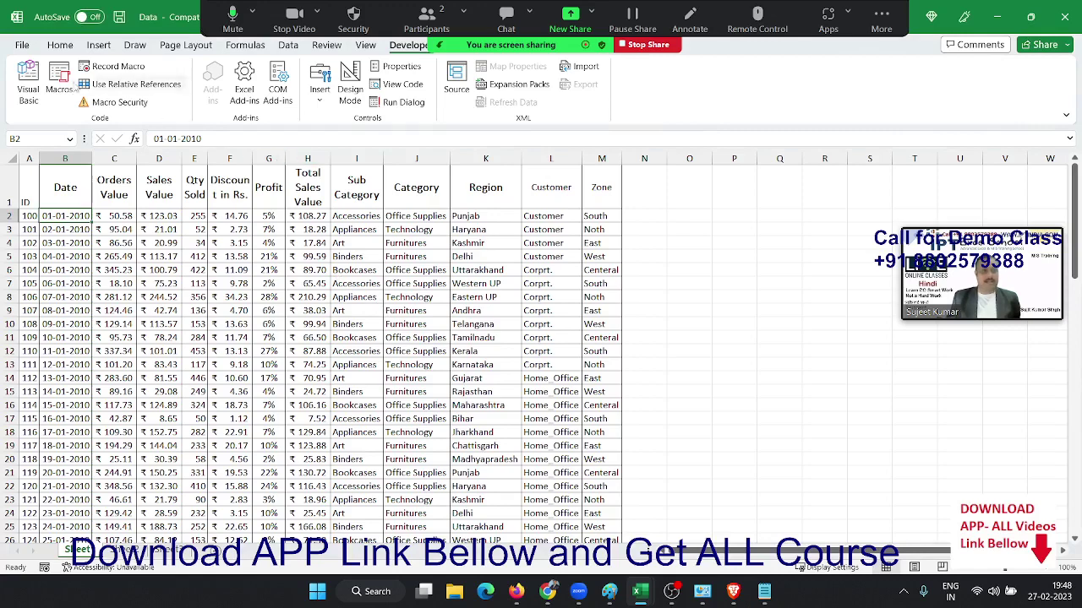
{"action": "left_click", "coordinate": [61, 80]}
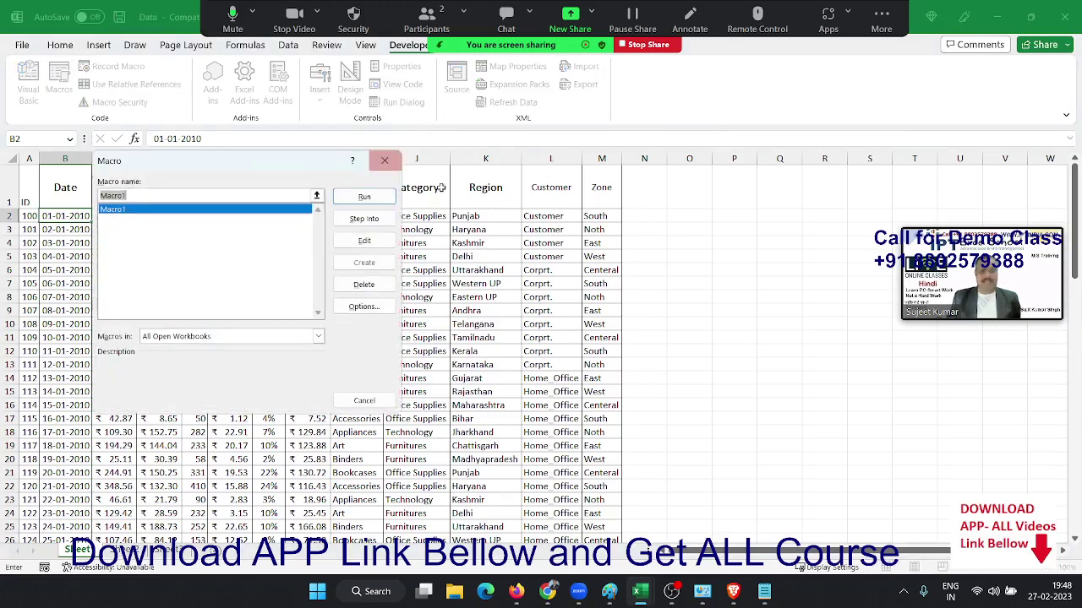
{"action": "left_click", "coordinate": [351, 198]}
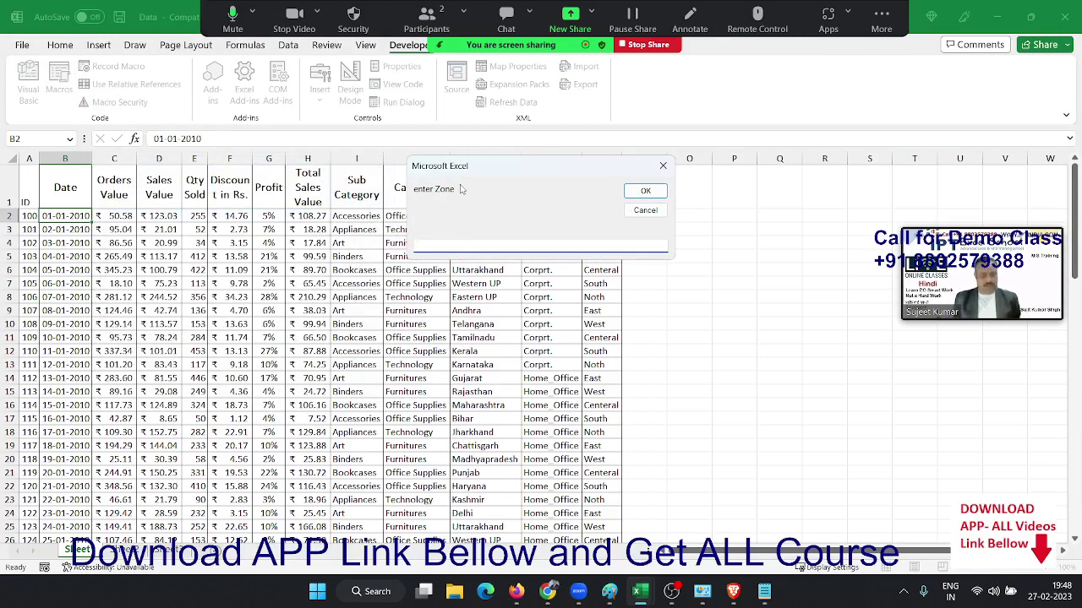
{"action": "type", "text": "West"}
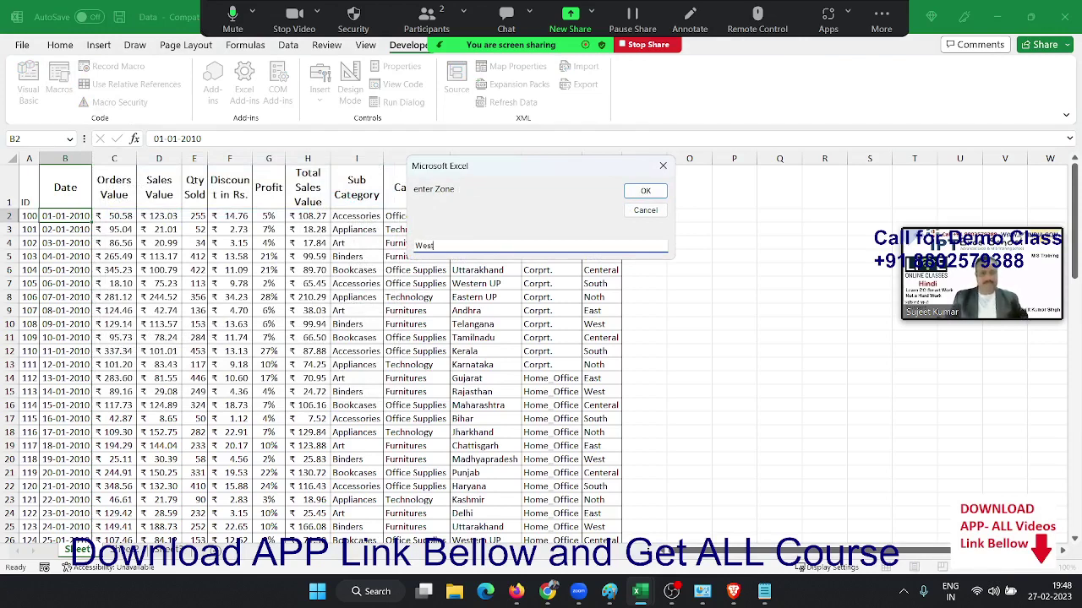
{"action": "left_click", "coordinate": [627, 190]}
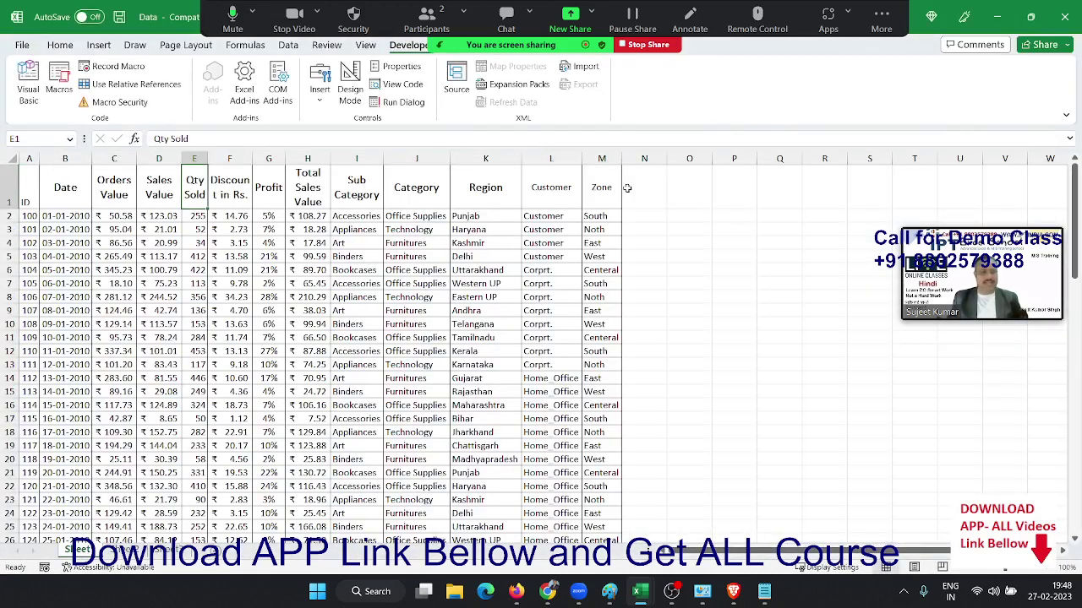
Step: Check D:\2022 in File Explorer for the new West workbook beside East and open it
{"action": "left_click", "coordinate": [449, 598]}
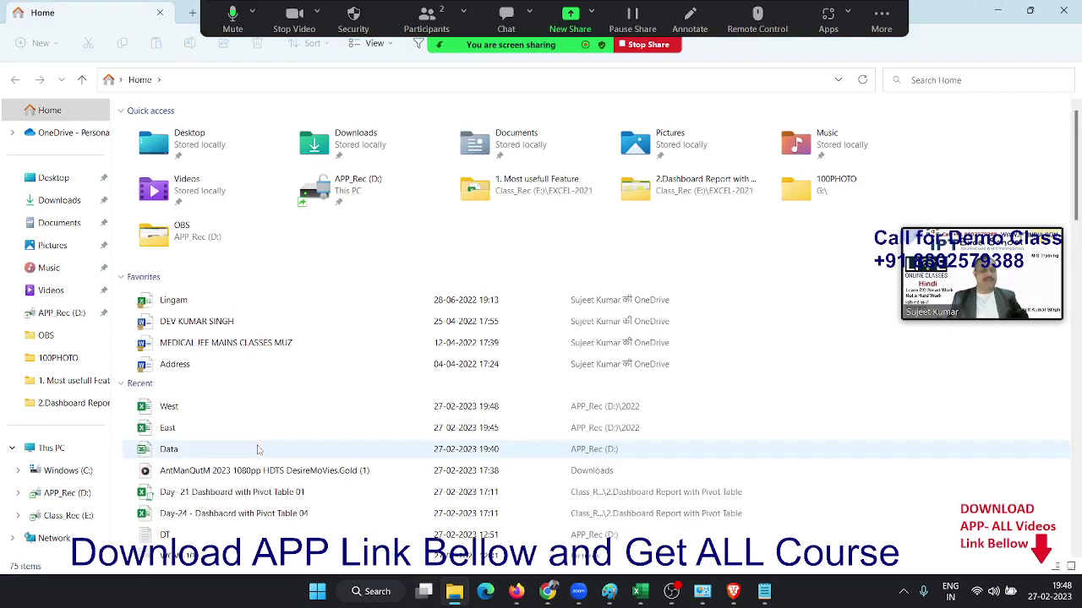
{"action": "left_click", "coordinate": [67, 493]}
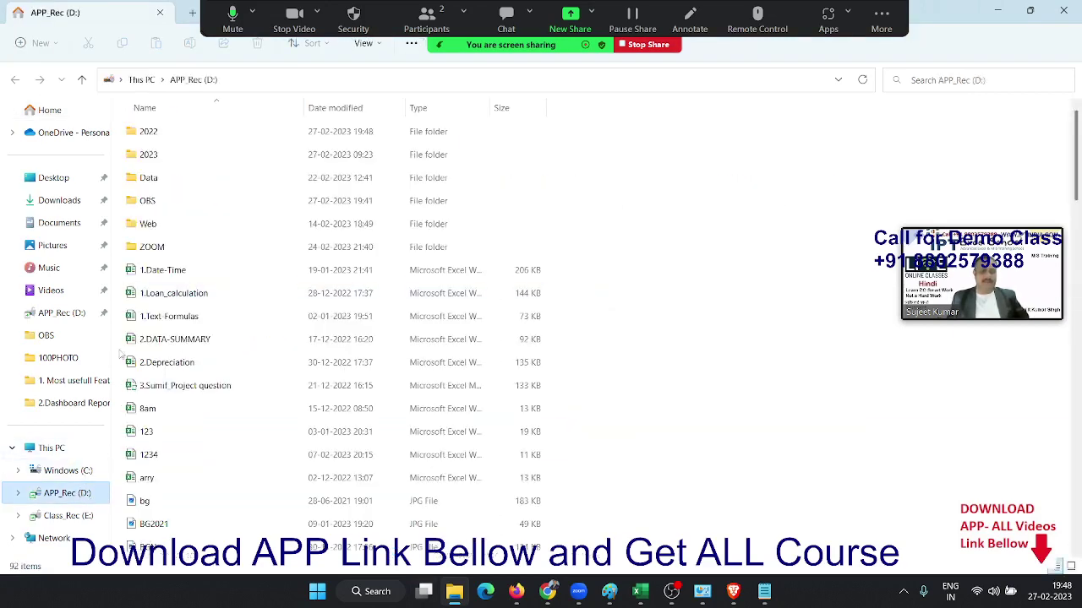
{"action": "double_click", "coordinate": [161, 128]}
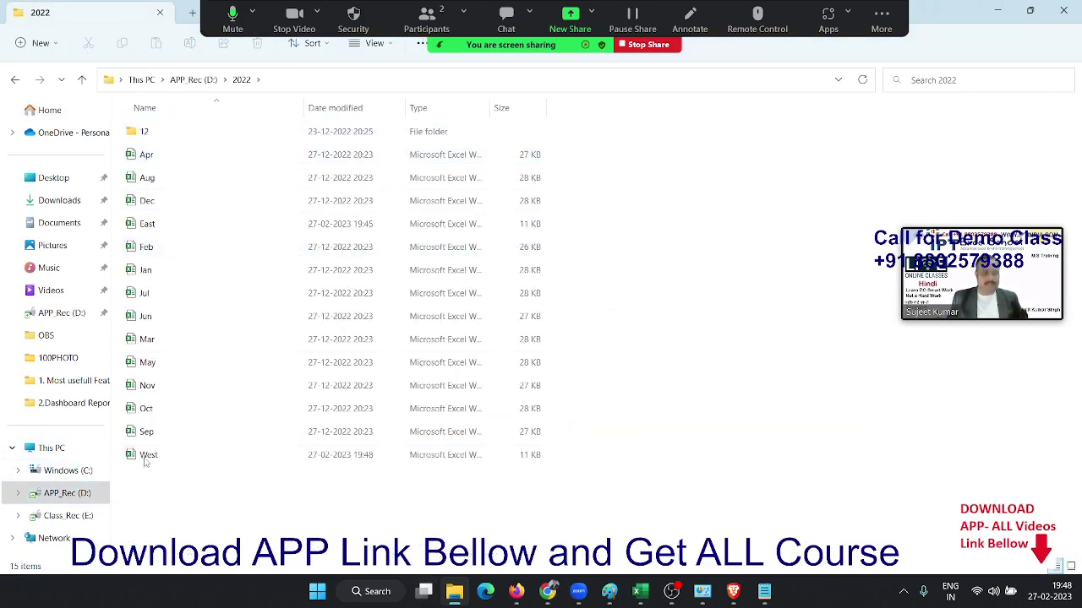
{"action": "left_click", "coordinate": [145, 457]}
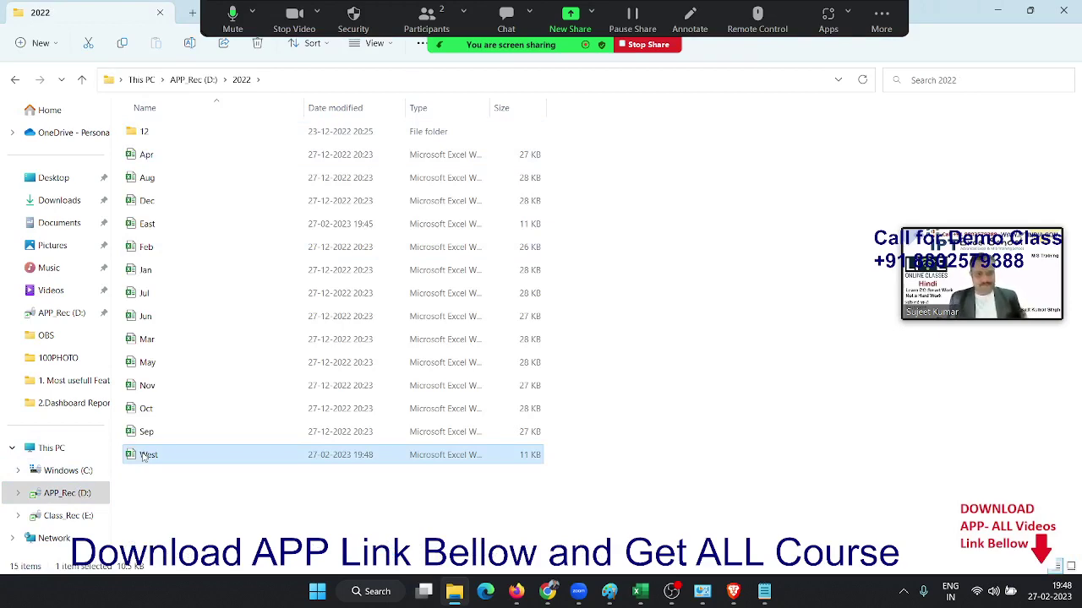
{"action": "double_click", "coordinate": [144, 457]}
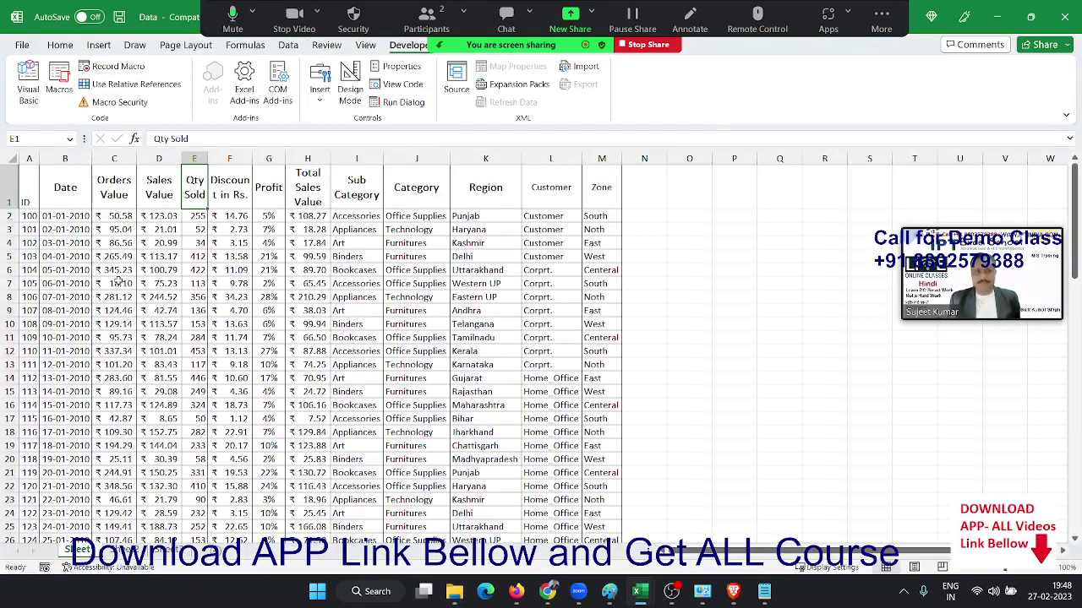
Step: Open the VBA editor and highlight Macro1's AutoFilter, copy and paste lines to explain them
{"action": "left_click", "coordinate": [38, 97]}
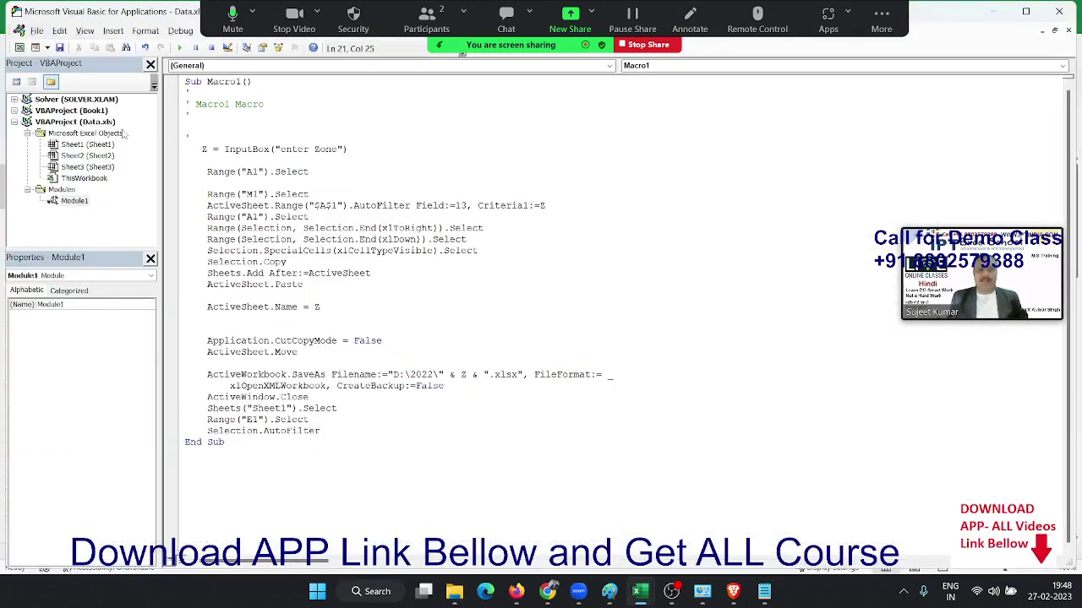
{"action": "left_click_drag", "start_coordinate": [214, 201], "coordinate": [230, 218]}
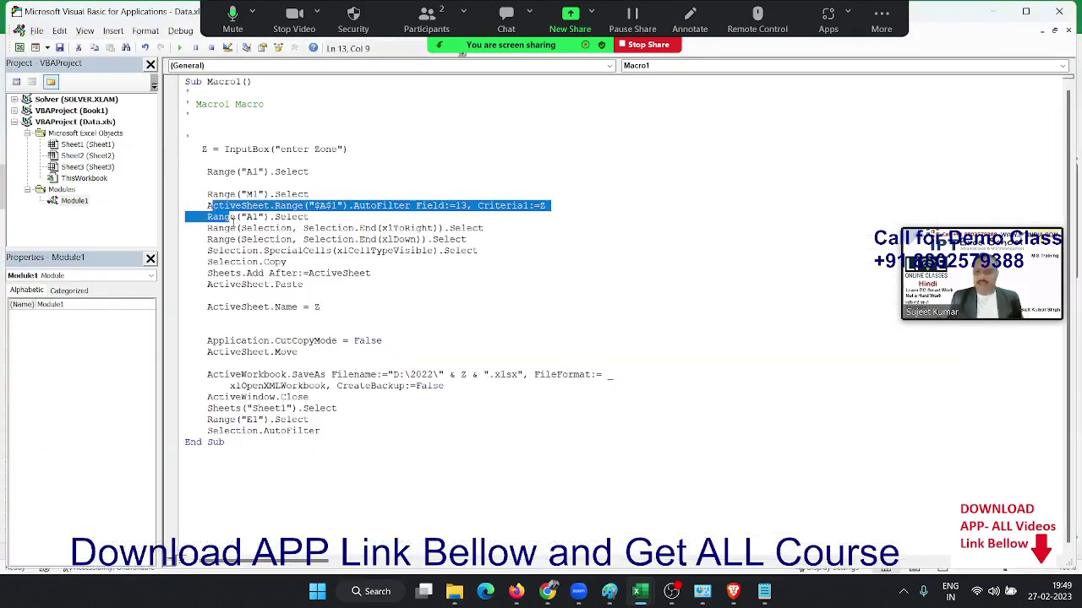
{"action": "left_click", "coordinate": [214, 175]}
{"action": "mouse_move", "coordinate": [214, 174]}
{"action": "left_mouse_down"}
{"action": "mouse_move", "coordinate": [230, 194]}
{"action": "mouse_move", "coordinate": [207, 184]}
{"action": "mouse_move", "coordinate": [213, 161]}
{"action": "left_mouse_up"}
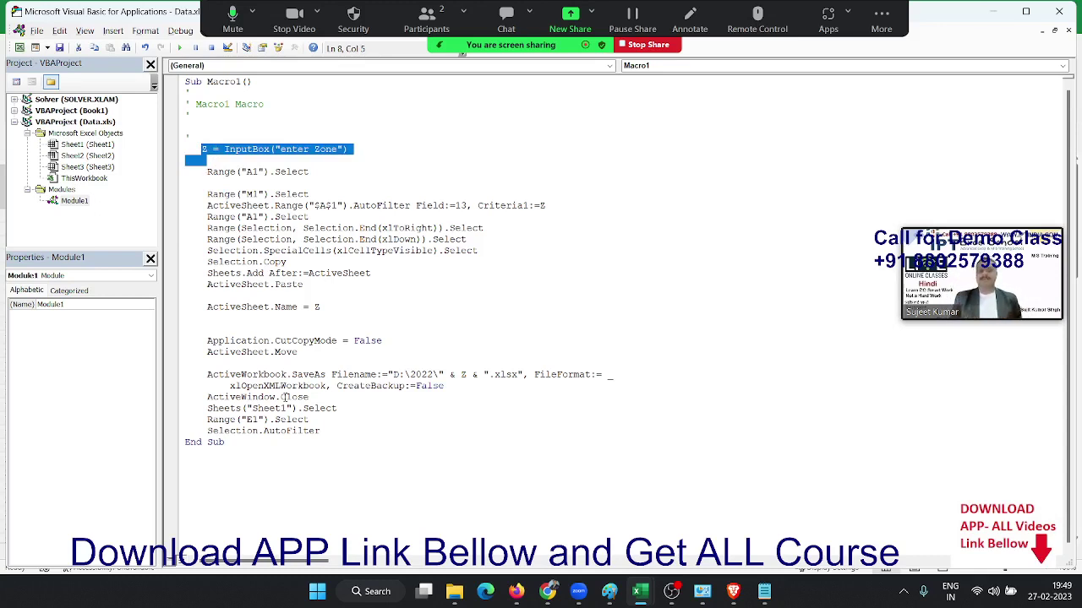
{"action": "key", "text": "Down"}
{"action": "key", "text": "shift+Down"}
{"action": "key", "text": "shift+Down"}
{"action": "key", "text": "shift+Down"}
{"action": "key", "text": "shift+Down"}
{"action": "key", "text": "shift+Down"}
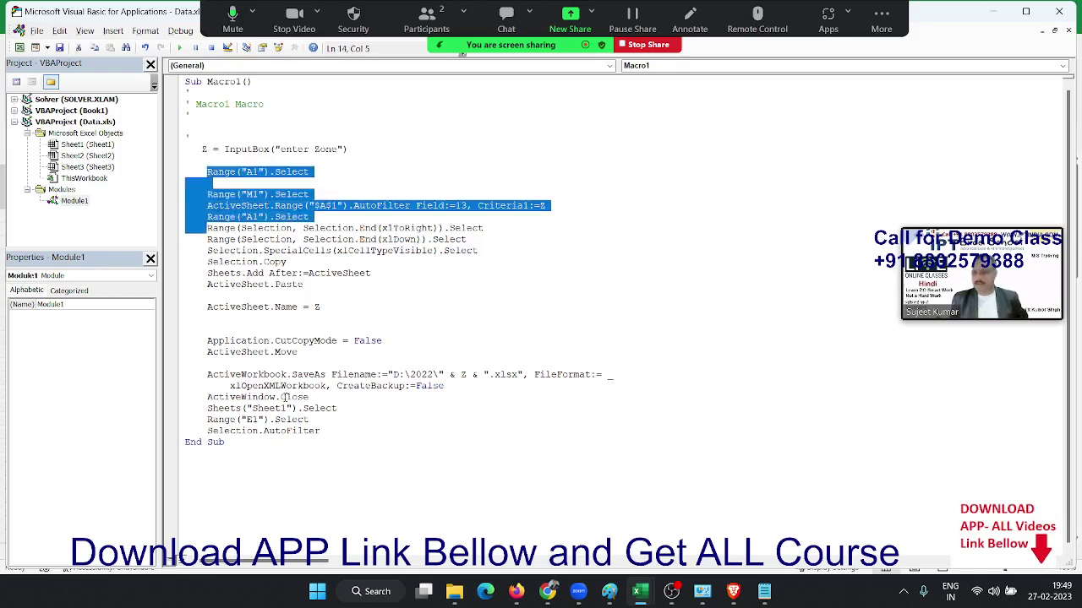
{"action": "key", "text": "shift+Down"}
{"action": "key", "text": "shift+Down"}
{"action": "key", "text": "shift+Down"}
{"action": "key", "text": "shift+Down"}
{"action": "key", "text": "shift+Down"}
{"action": "key", "text": "shift+Down"}
{"action": "key", "text": "shift+Down"}
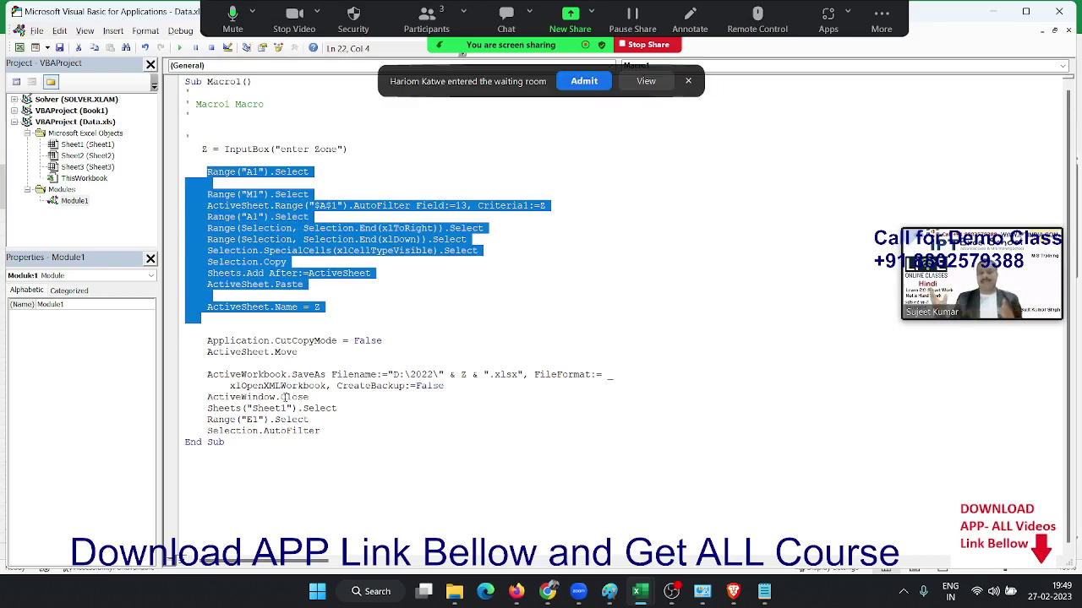
Step: Highlight the CutCopyMode and SaveAs lines, then move back up and mark the variable Z
{"action": "key", "text": "Down"}
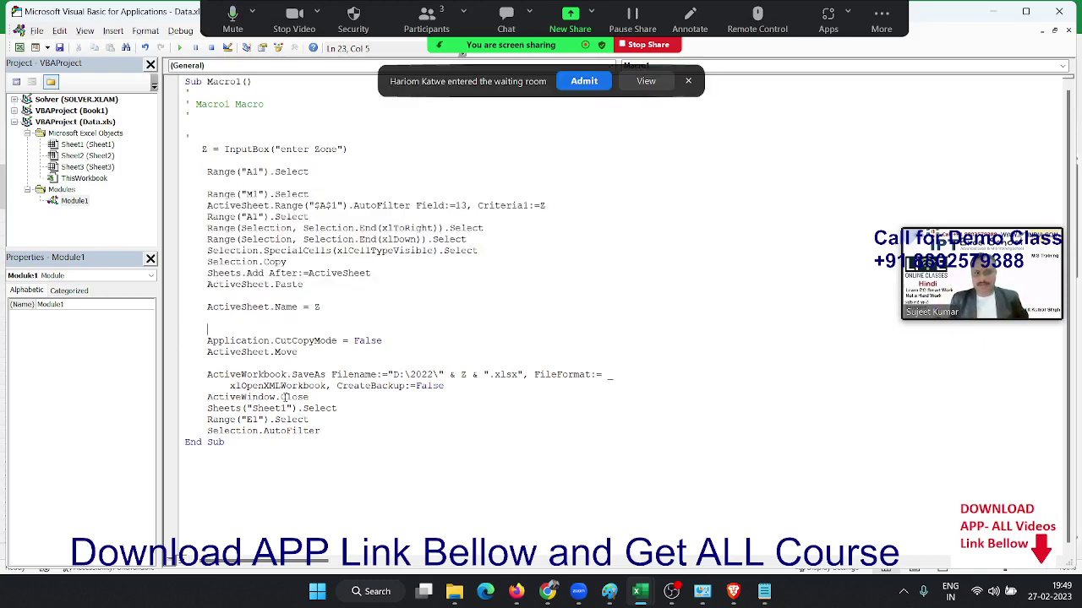
{"action": "key", "text": "Down"}
{"action": "key", "text": "shift+Down"}
{"action": "key", "text": "shift+Down"}
{"action": "key", "text": "shift+Down"}
{"action": "key", "text": "shift+Down"}
{"action": "key", "text": "Down"}
{"action": "key", "text": "shift+Down"}
{"action": "key", "text": "shift+Down"}
{"action": "key", "text": "shift+Down"}
{"action": "key", "text": "Left"}
{"action": "key", "text": "Up"}
{"action": "key", "text": "Up"}
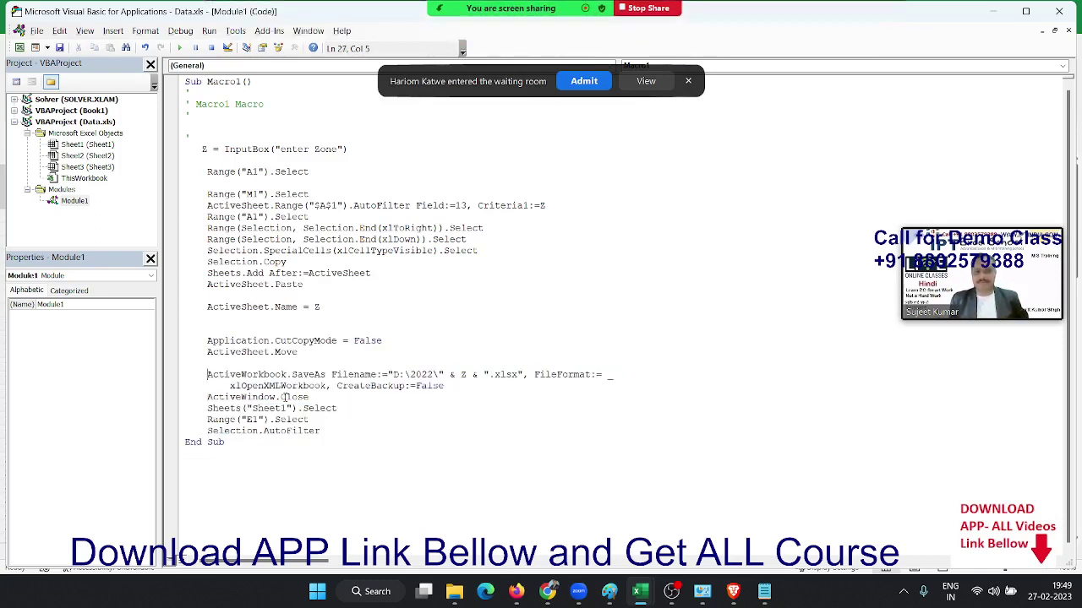
{"action": "key", "text": "Up"}
{"action": "key", "text": "Up"}
{"action": "key", "text": "Up"}
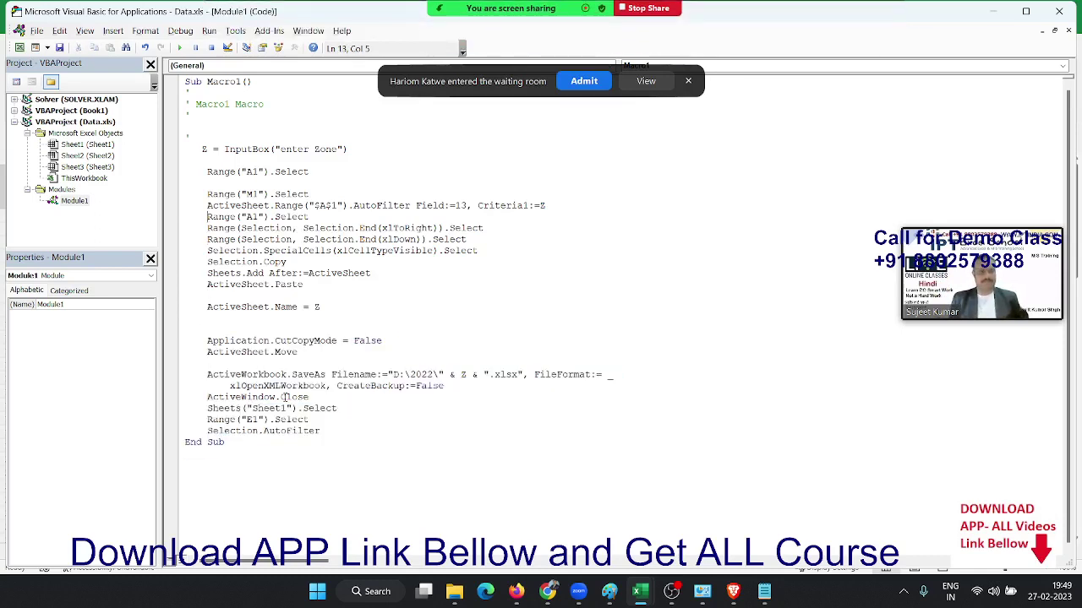
{"action": "key", "text": "Up"}
{"action": "key", "text": "Up"}
{"action": "key", "text": "Up"}
{"action": "key", "text": "Up"}
{"action": "key", "text": "Up"}
{"action": "key", "text": "Up"}
{"action": "key", "text": "shift+Left"}
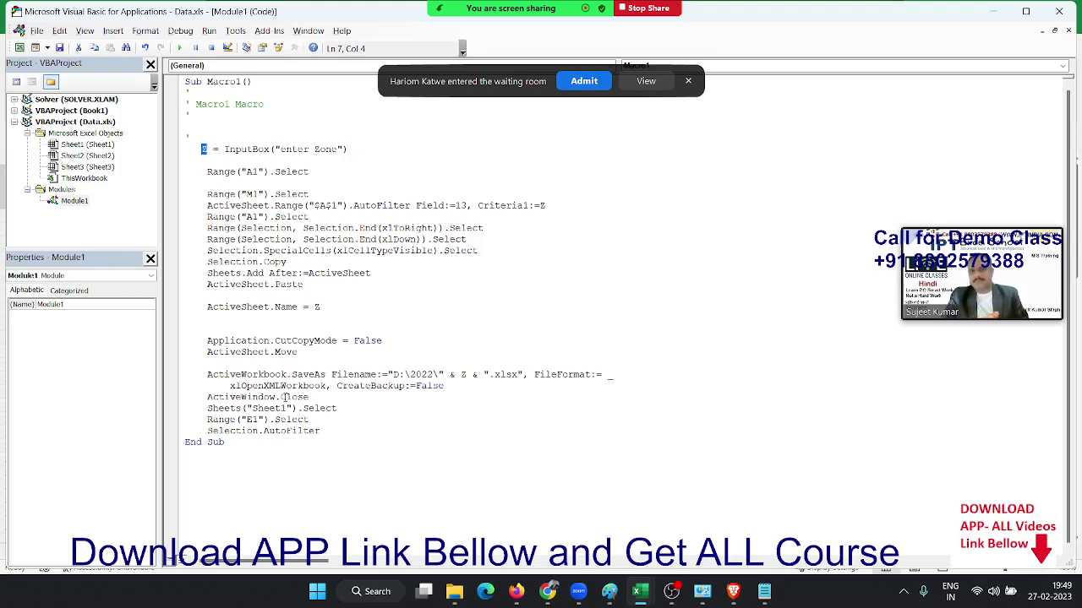
Step: Annotate the shared code with Zoom drawings of the examples X=100 and x=x+10
{"action": "mouse_move", "coordinate": [591, 9]}
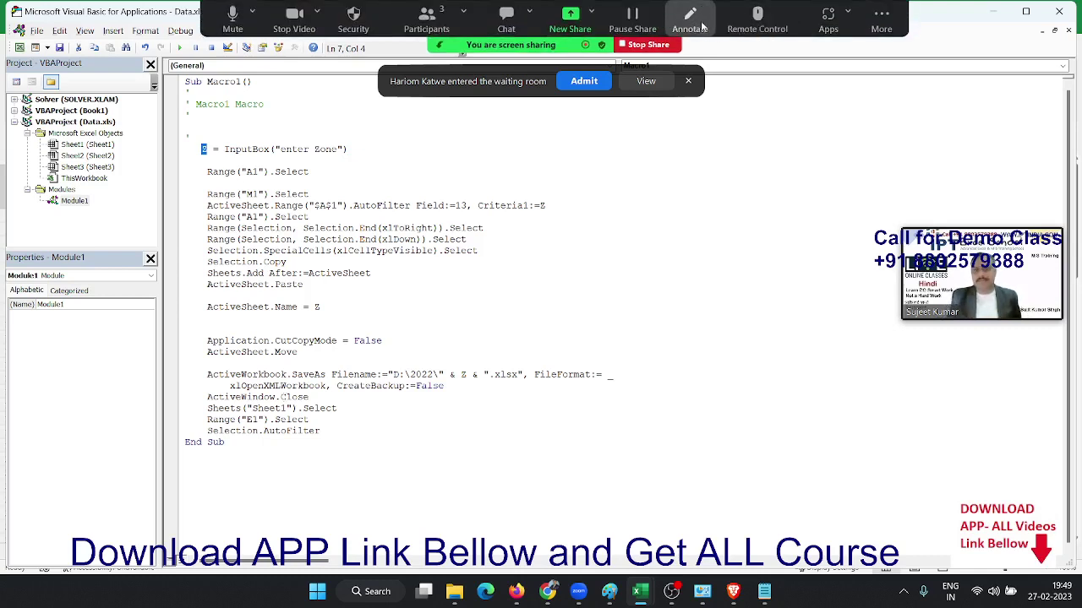
{"action": "left_click", "coordinate": [701, 27]}
{"action": "mouse_move", "coordinate": [623, 216]}
{"action": "left_mouse_down"}
{"action": "mouse_move", "coordinate": [667, 198]}
{"action": "mouse_move", "coordinate": [669, 250]}
{"action": "mouse_move", "coordinate": [687, 219]}
{"action": "mouse_move", "coordinate": [719, 247]}
{"action": "left_mouse_up"}
{"action": "mouse_move", "coordinate": [743, 200]}
{"action": "left_mouse_down"}
{"action": "mouse_move", "coordinate": [734, 239]}
{"action": "mouse_move", "coordinate": [733, 202]}
{"action": "left_mouse_up"}
{"action": "mouse_move", "coordinate": [794, 187]}
{"action": "left_mouse_down"}
{"action": "mouse_move", "coordinate": [804, 216]}
{"action": "mouse_move", "coordinate": [791, 189]}
{"action": "left_mouse_up"}
{"action": "left_click_drag", "start_coordinate": [654, 302], "coordinate": [725, 331]}
{"action": "mouse_move", "coordinate": [718, 308]}
{"action": "left_mouse_down"}
{"action": "mouse_move", "coordinate": [767, 292]}
{"action": "mouse_move", "coordinate": [776, 315]}
{"action": "mouse_move", "coordinate": [817, 284]}
{"action": "mouse_move", "coordinate": [835, 316]}
{"action": "mouse_move", "coordinate": [852, 279]}
{"action": "mouse_move", "coordinate": [858, 300]}
{"action": "mouse_move", "coordinate": [871, 273]}
{"action": "left_mouse_up"}
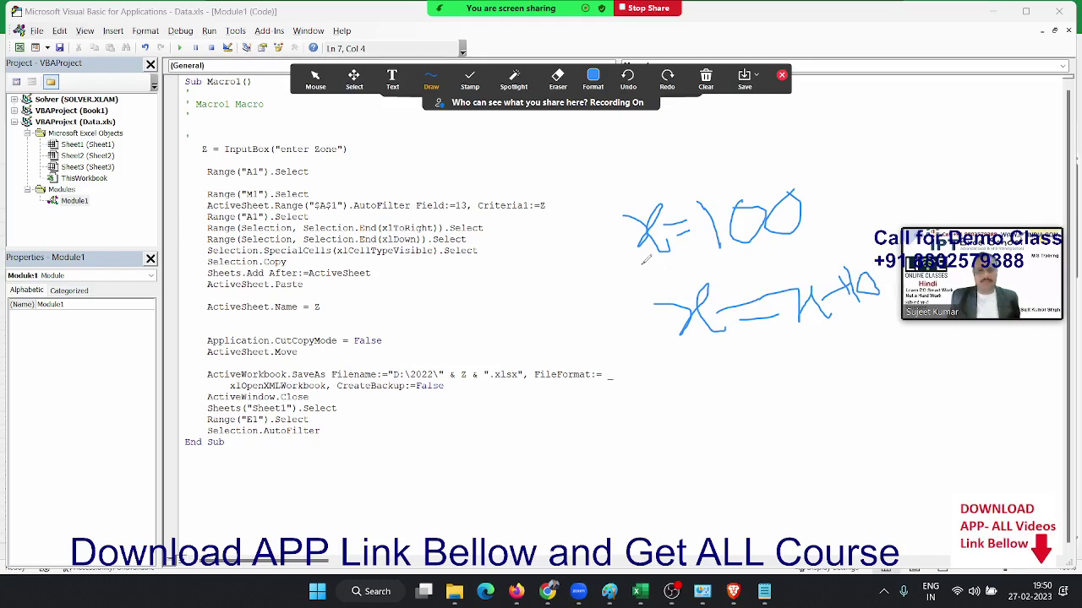
{"action": "left_click_drag", "start_coordinate": [644, 260], "coordinate": [707, 244]}
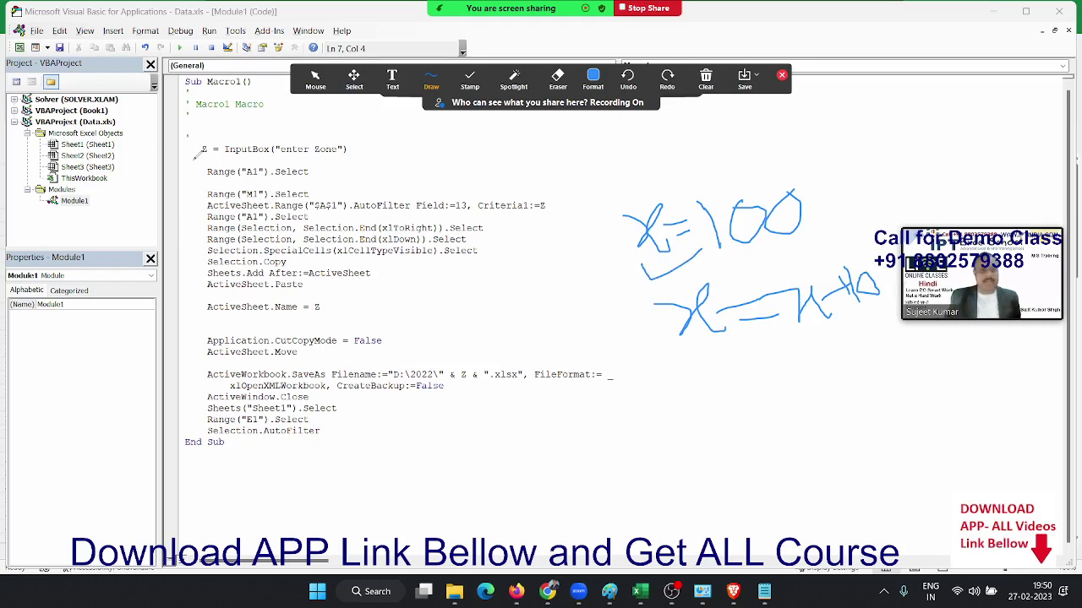
Step: Tick the InputBox line, then clear all the Zoom drawings
{"action": "mouse_move", "coordinate": [193, 159]}
{"action": "left_mouse_down"}
{"action": "mouse_move", "coordinate": [353, 134]}
{"action": "mouse_move", "coordinate": [218, 141]}
{"action": "mouse_move", "coordinate": [219, 155]}
{"action": "left_mouse_up"}
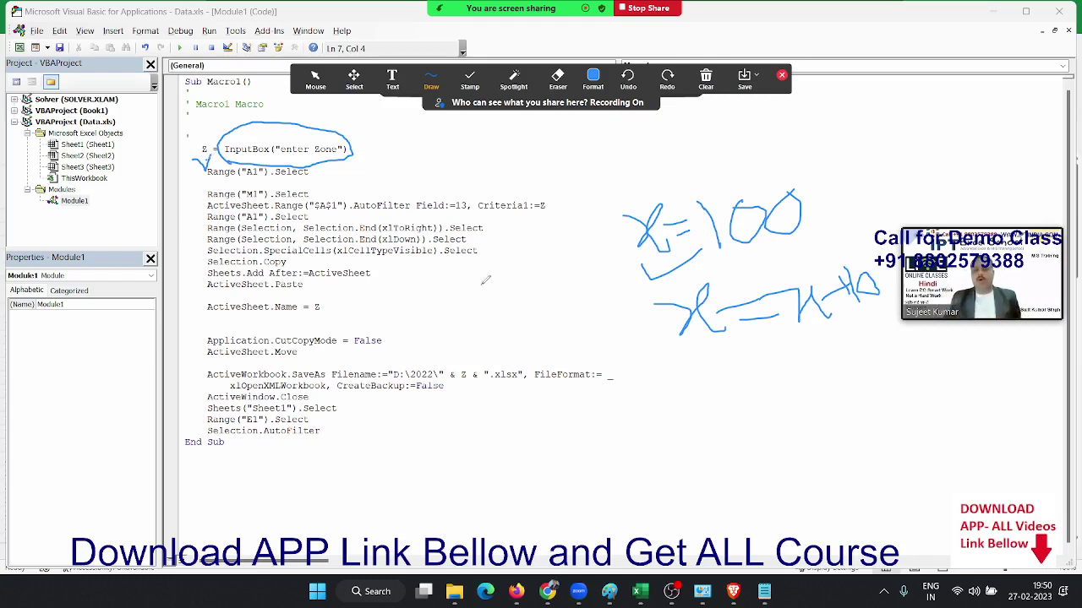
{"action": "left_click", "coordinate": [705, 78]}
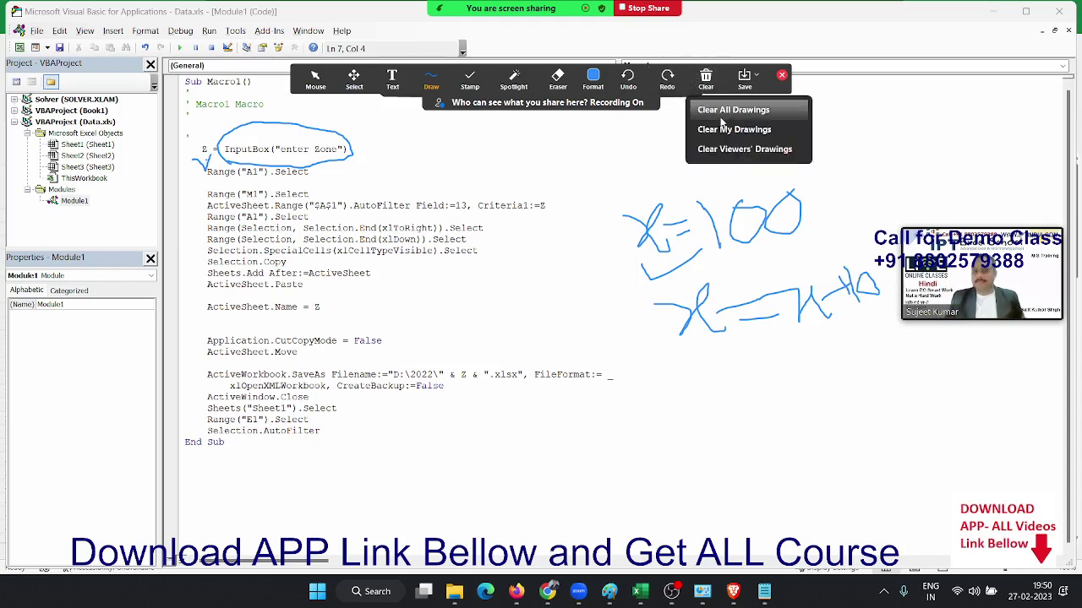
{"action": "left_click", "coordinate": [724, 125]}
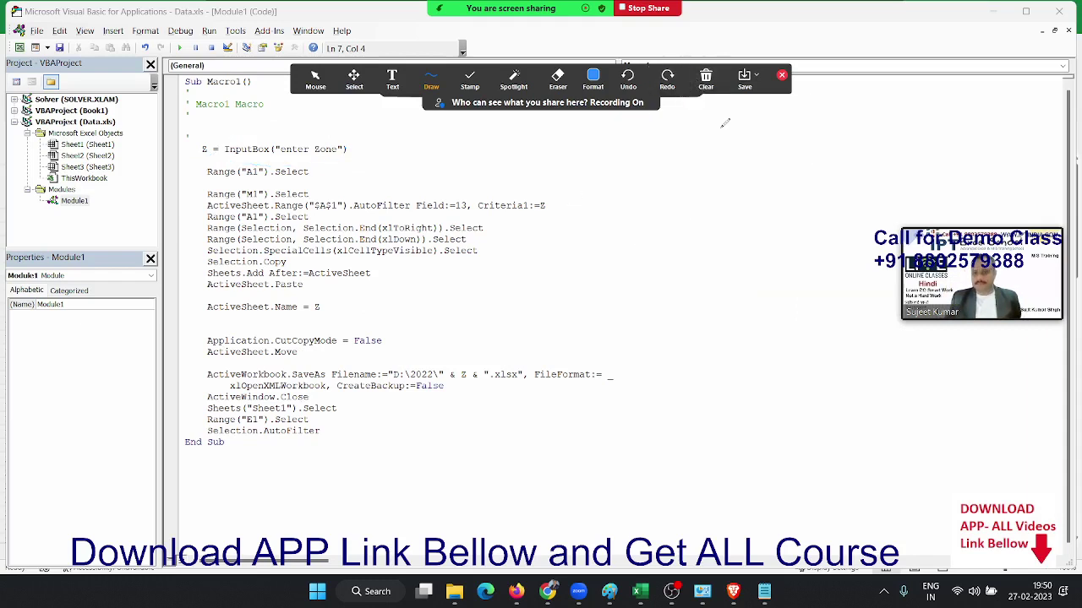
Step: Close the Zoom drawing tools and waiting-room notice, glance at the worksheet, and return to Macro1's code
{"action": "left_click", "coordinate": [781, 76]}
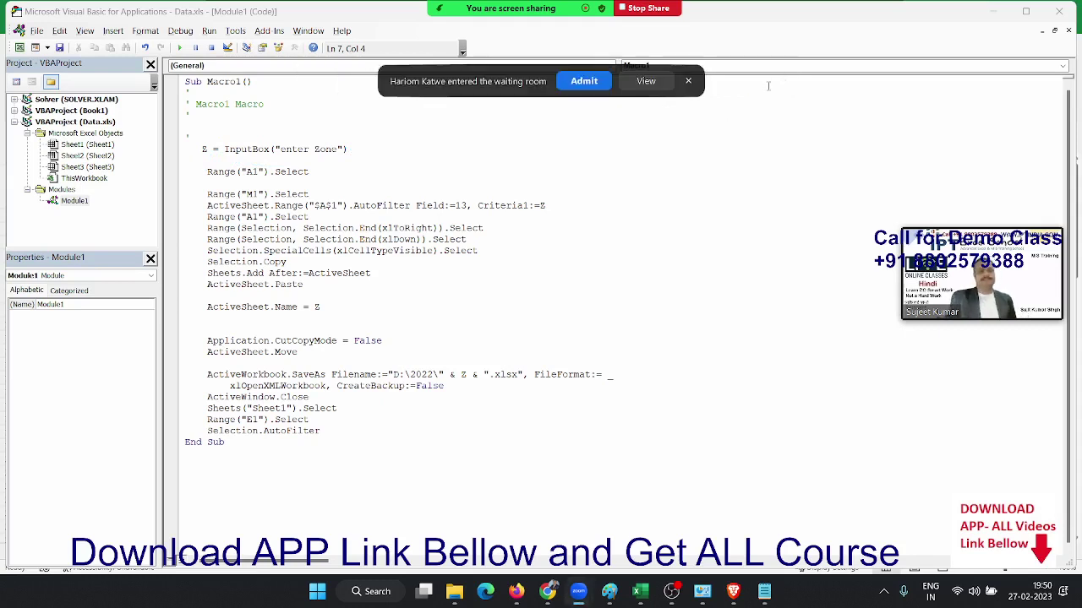
{"action": "left_click", "coordinate": [688, 81]}
{"action": "key", "text": "alt+Tab"}
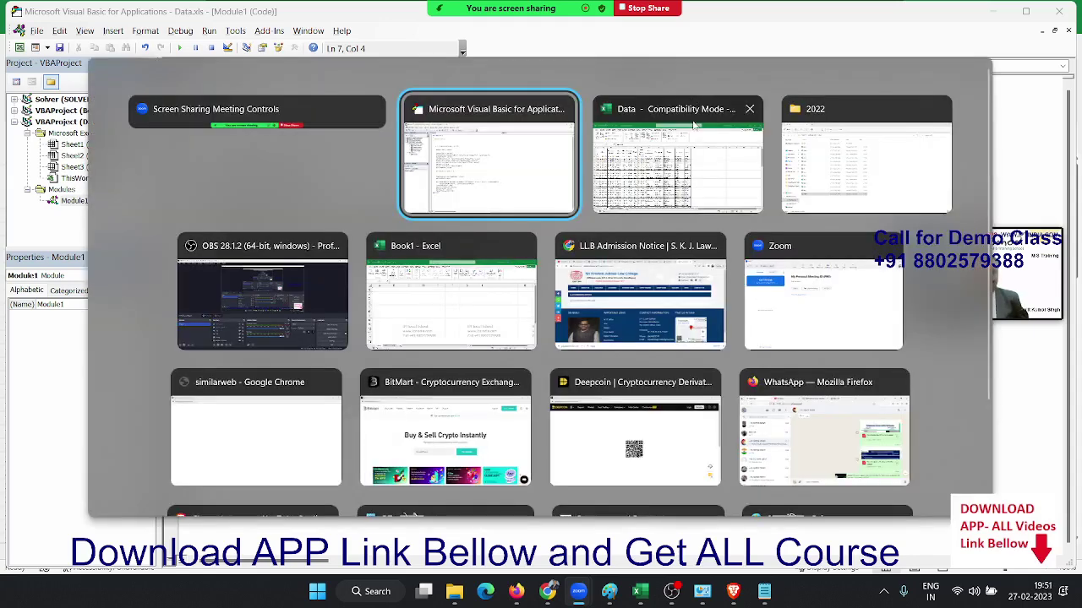
{"action": "left_click", "coordinate": [991, 11]}
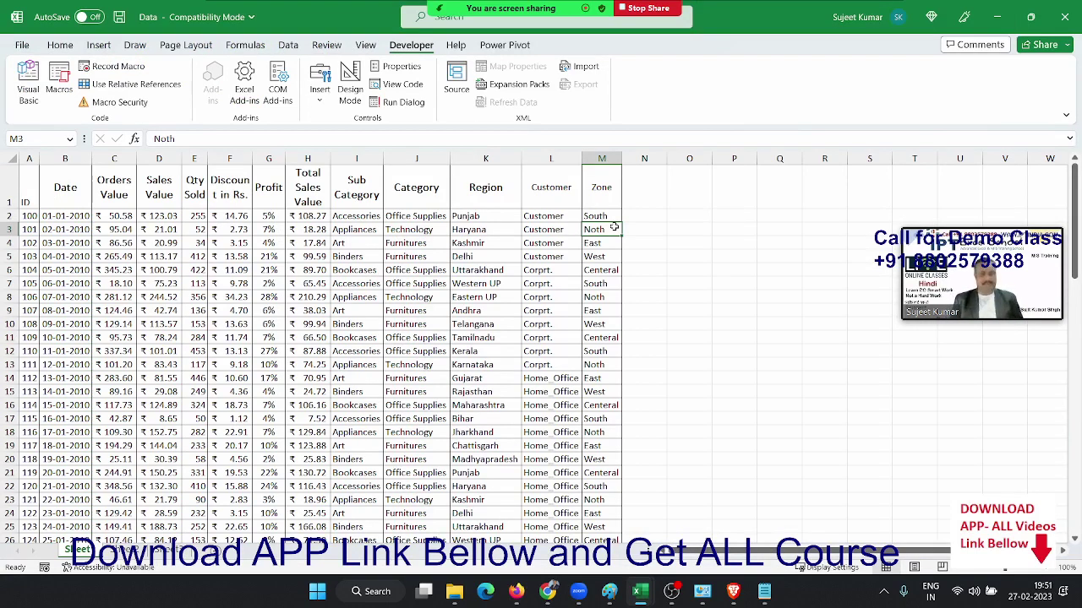
{"action": "key", "text": "alt+F11"}
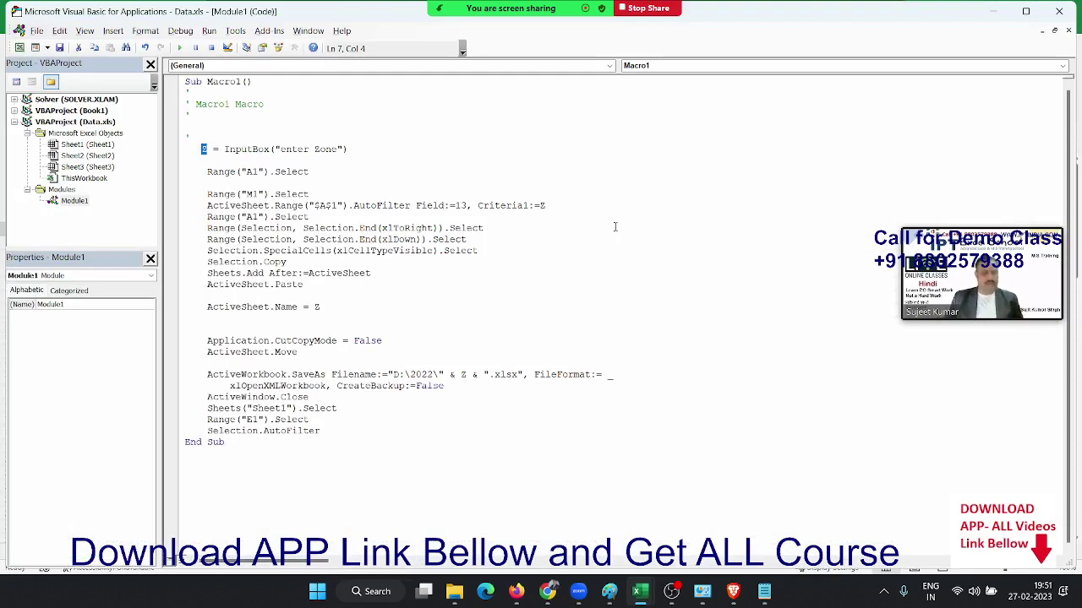
Step: Copy all of Macro1's code and switch out to the worksheet and a Chrome window
{"action": "key", "text": "ctrl+a"}
{"action": "key", "text": "ctrl+c"}
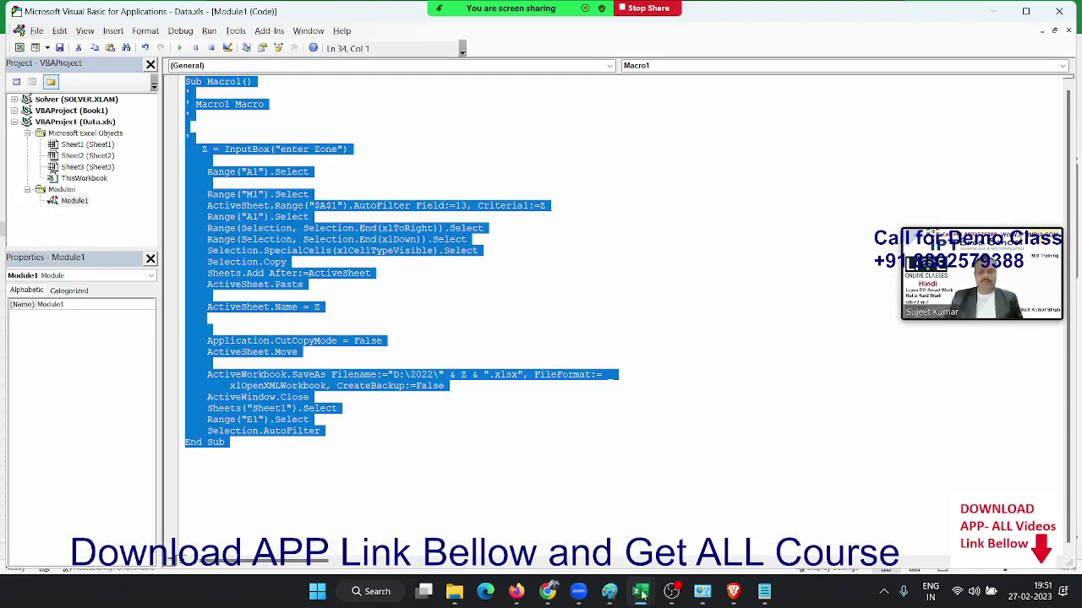
{"action": "key", "text": "alt+F11"}
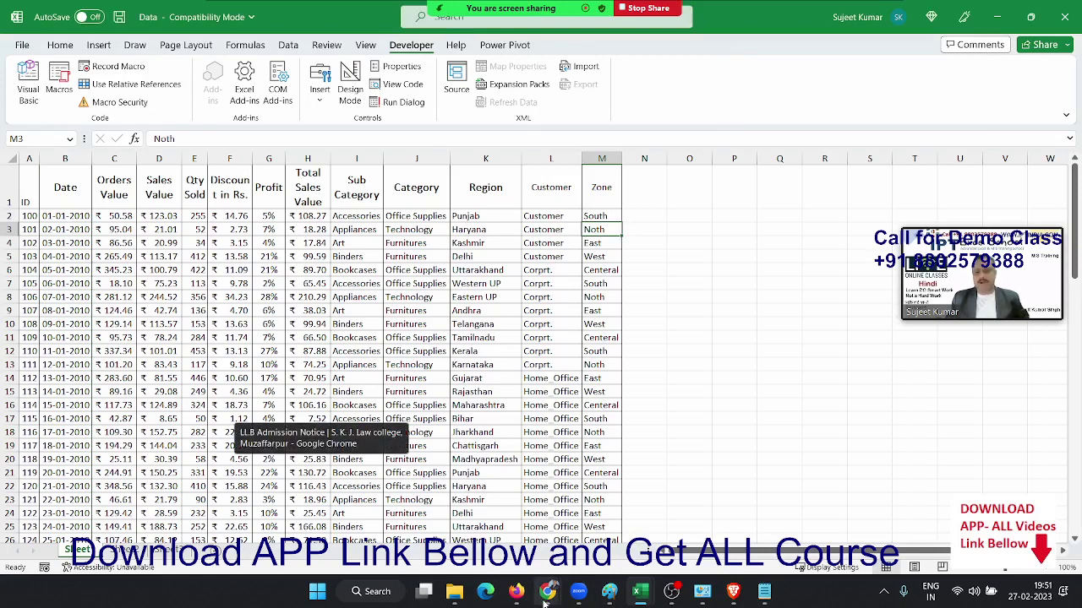
{"action": "mouse_move", "coordinate": [543, 601]}
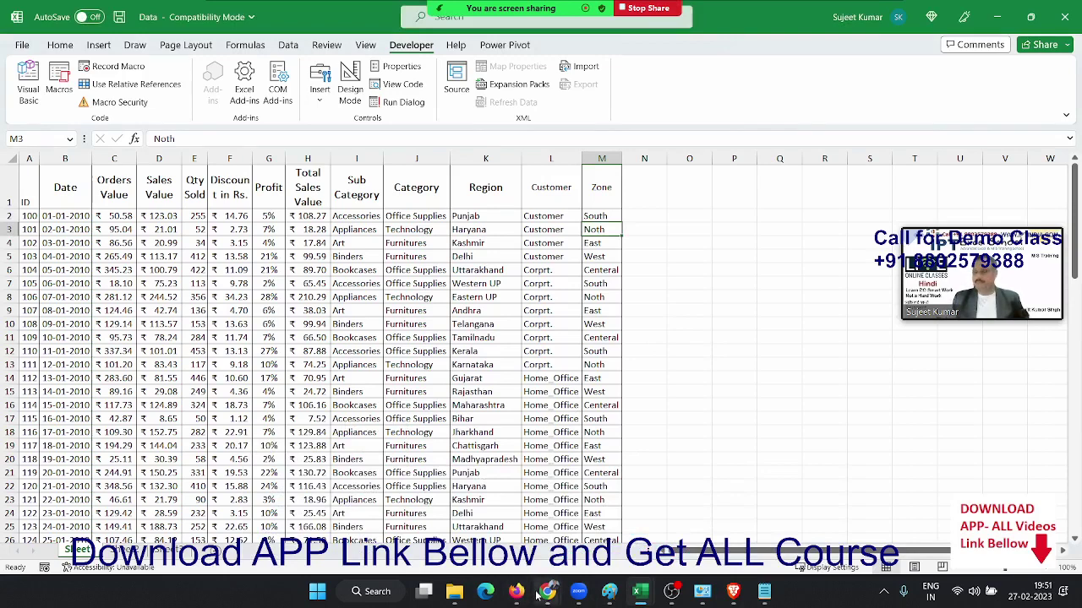
{"action": "left_click", "coordinate": [547, 591]}
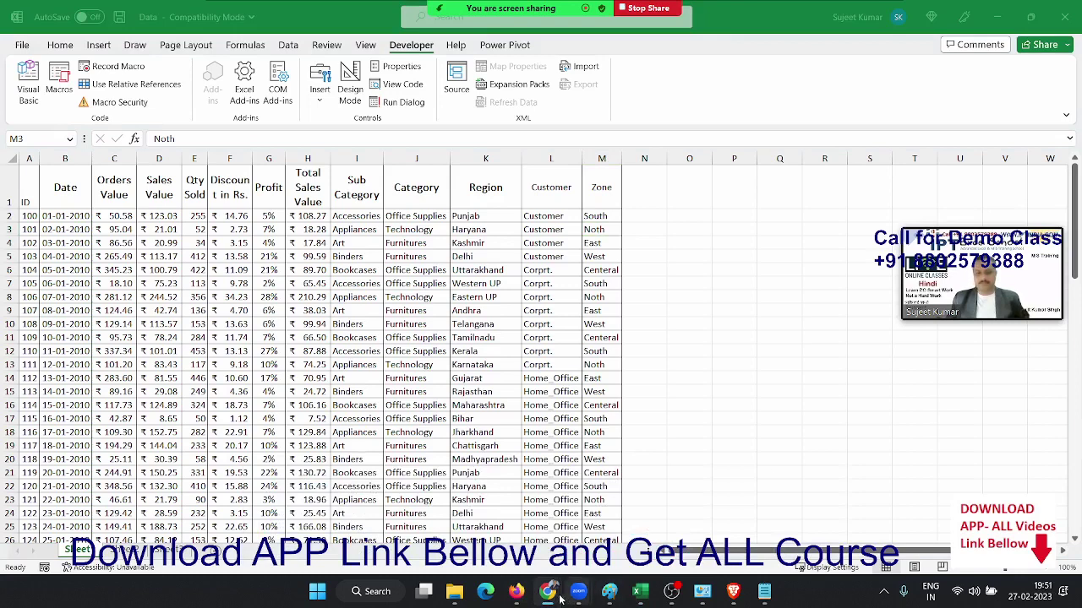
{"action": "mouse_move", "coordinate": [547, 594]}
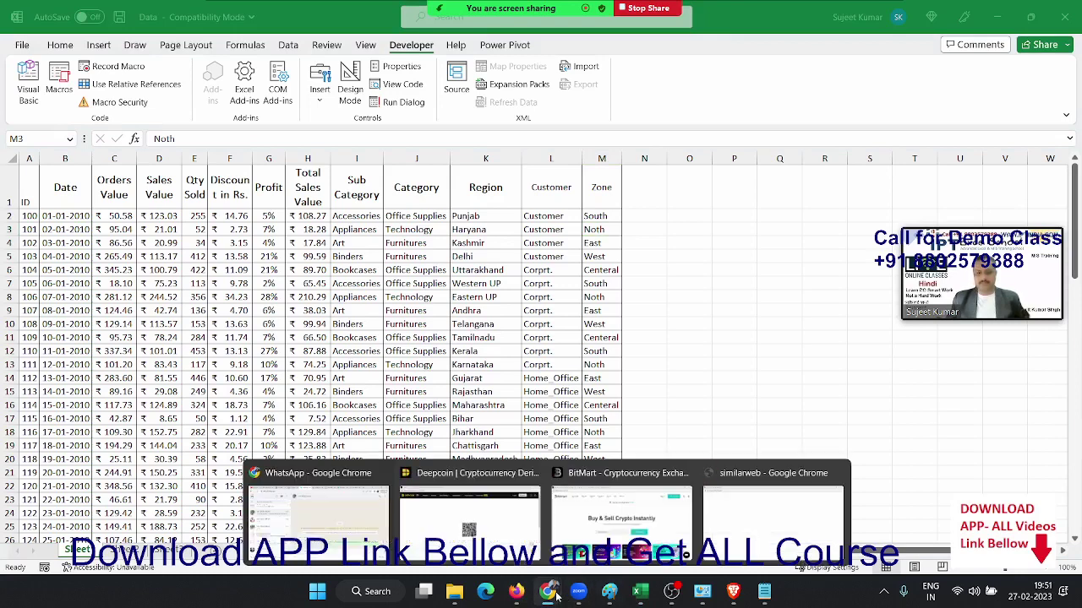
{"action": "left_click", "coordinate": [339, 525]}
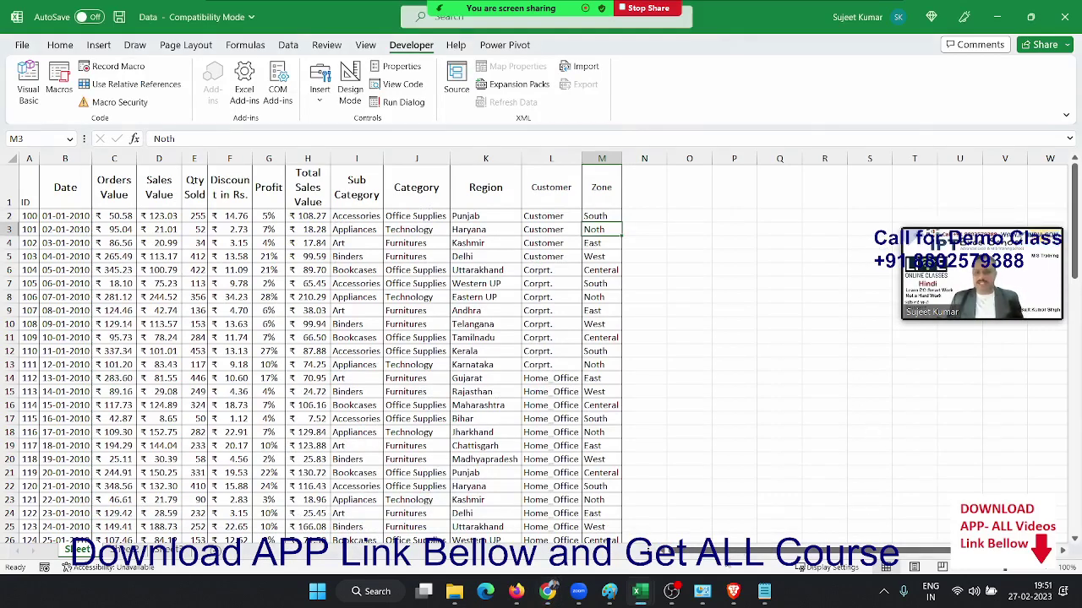
Step: Back in the VBA editor, insert a new empty module, Module2
{"action": "mouse_move", "coordinate": [672, 591]}
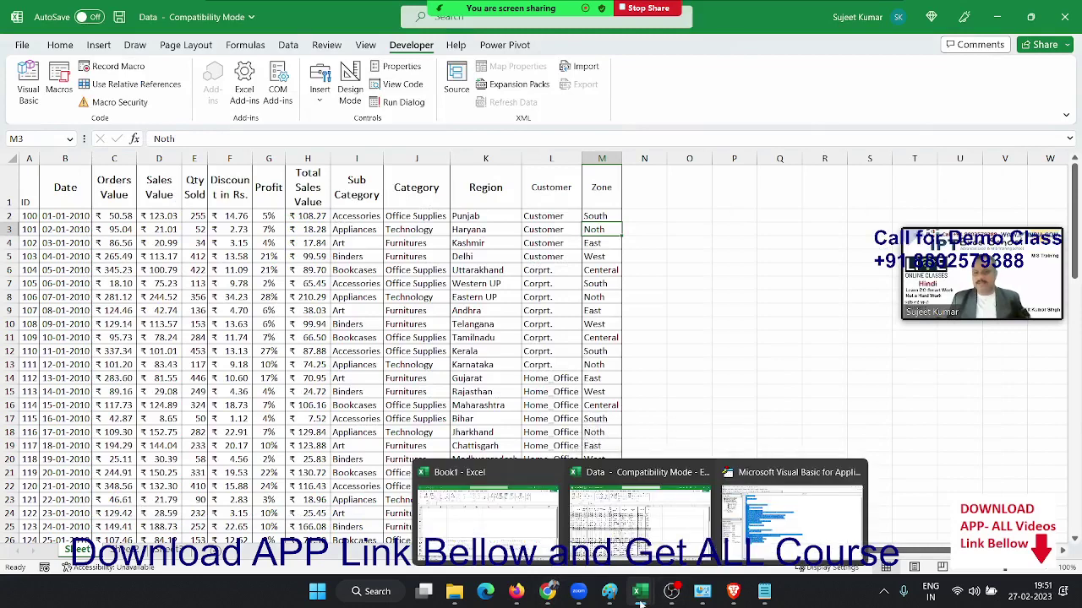
{"action": "left_click", "coordinate": [754, 553]}
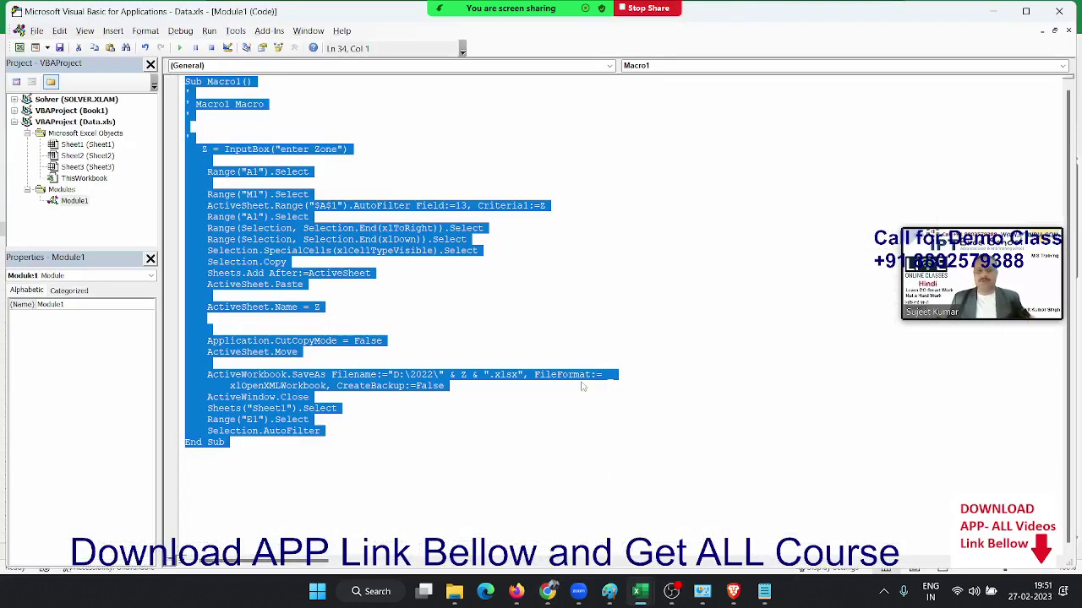
{"action": "left_click", "coordinate": [565, 339]}
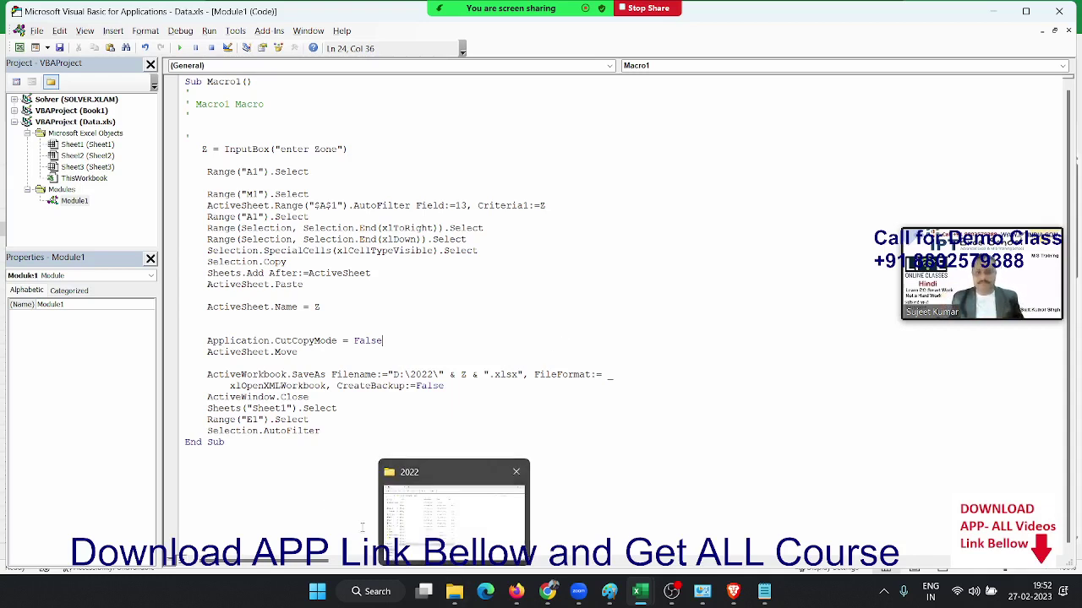
{"action": "left_click", "coordinate": [113, 30]}
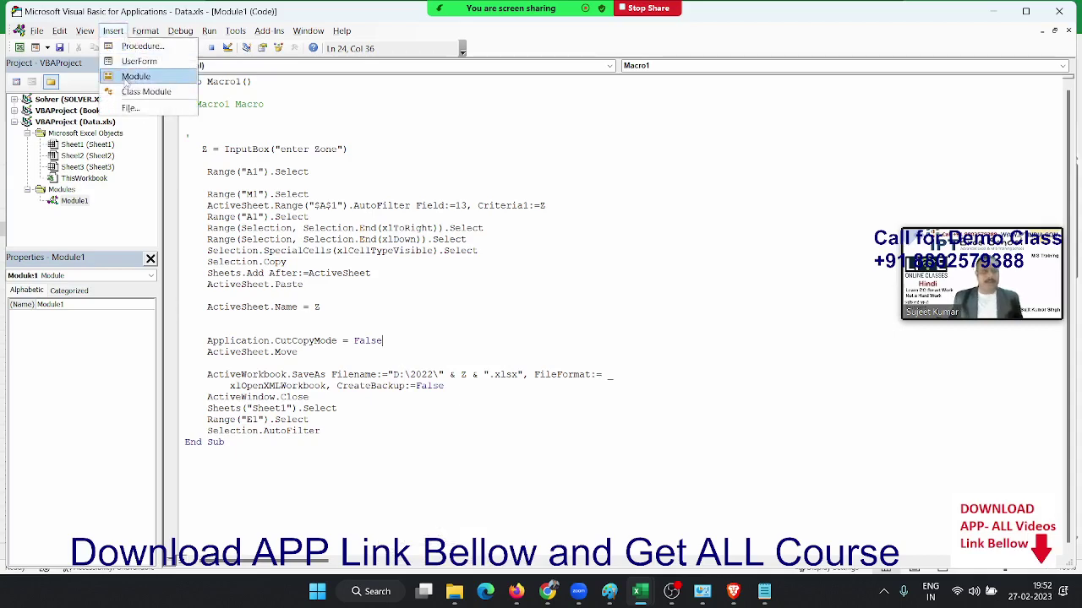
{"action": "left_click", "coordinate": [119, 74]}
Step: On the blank worksheet, start recording a new macro, Macro2
{"action": "key", "text": "alt+F11"}
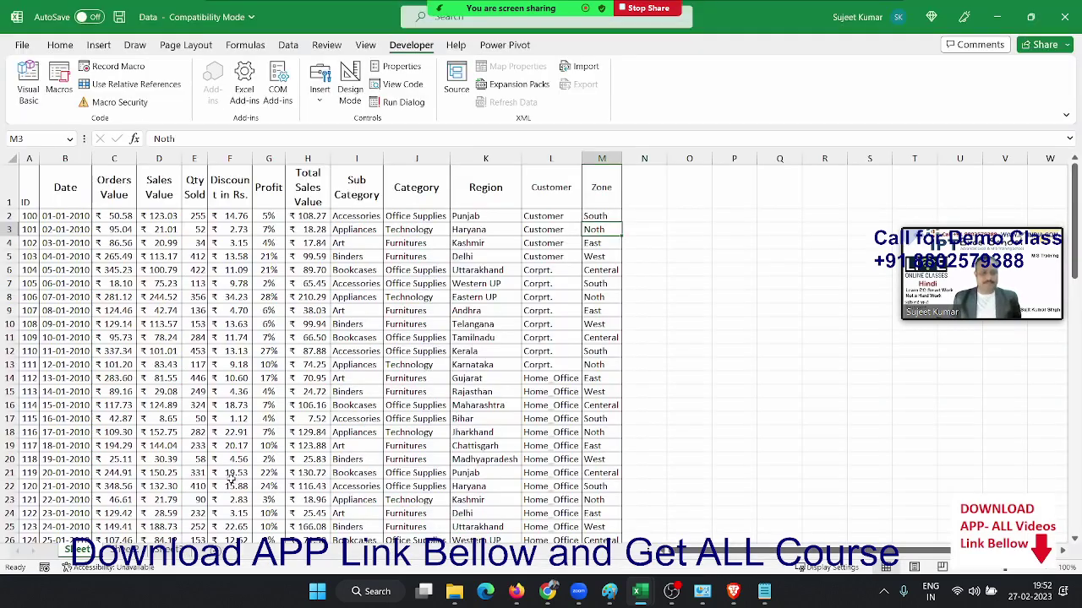
{"action": "left_click", "coordinate": [139, 550]}
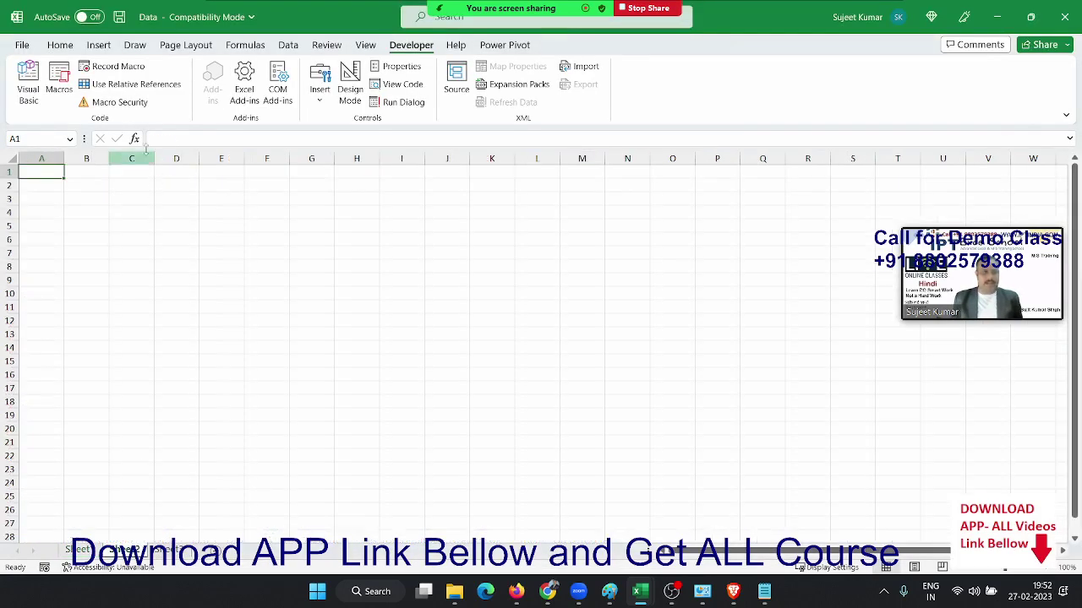
{"action": "left_click", "coordinate": [85, 70]}
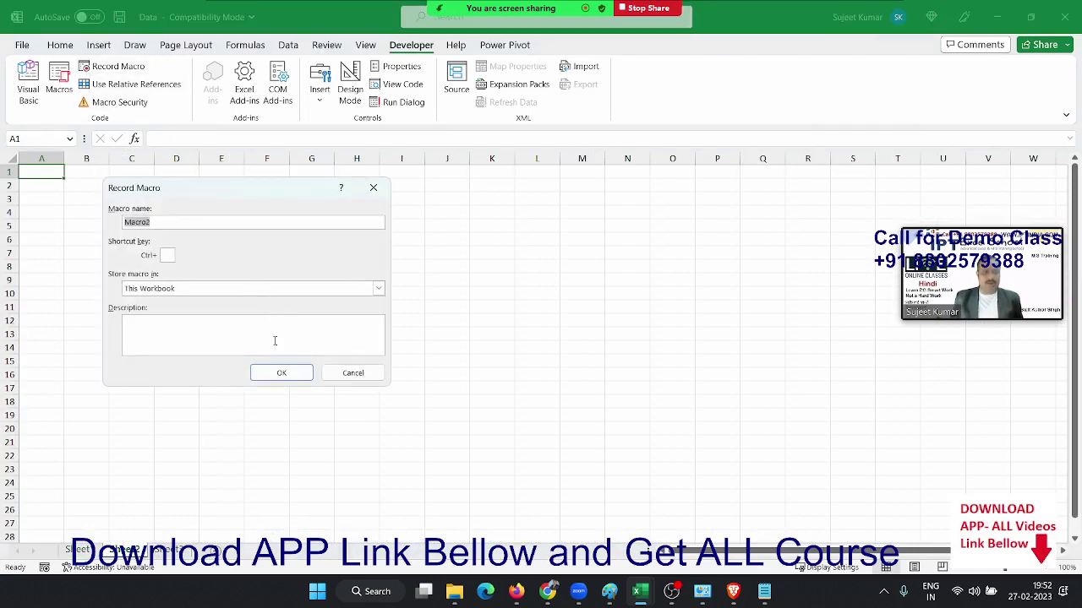
{"action": "left_click", "coordinate": [279, 371]}
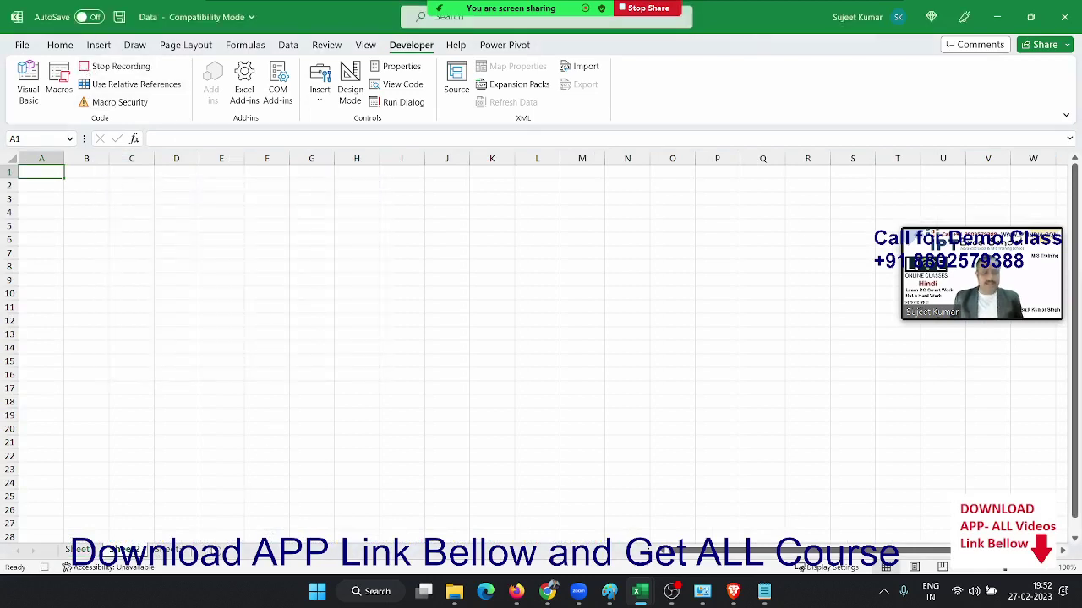
Step: Record adding and renaming a new sheet and selecting B18, then stop and list the macros
{"action": "left_click", "coordinate": [213, 550]}
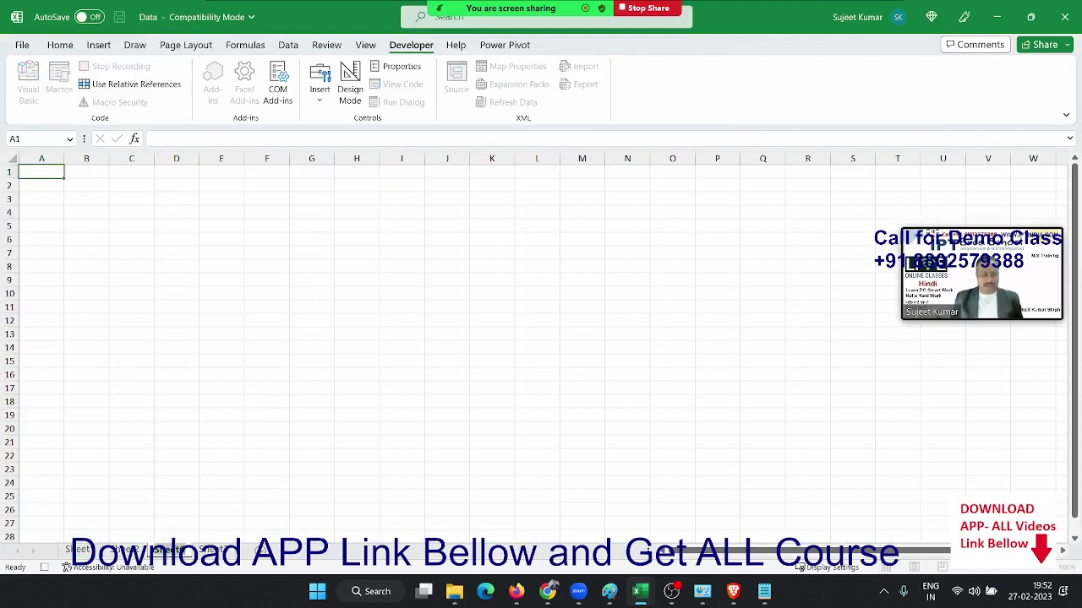
{"action": "left_click_drag", "start_coordinate": [165, 550], "coordinate": [194, 550]}
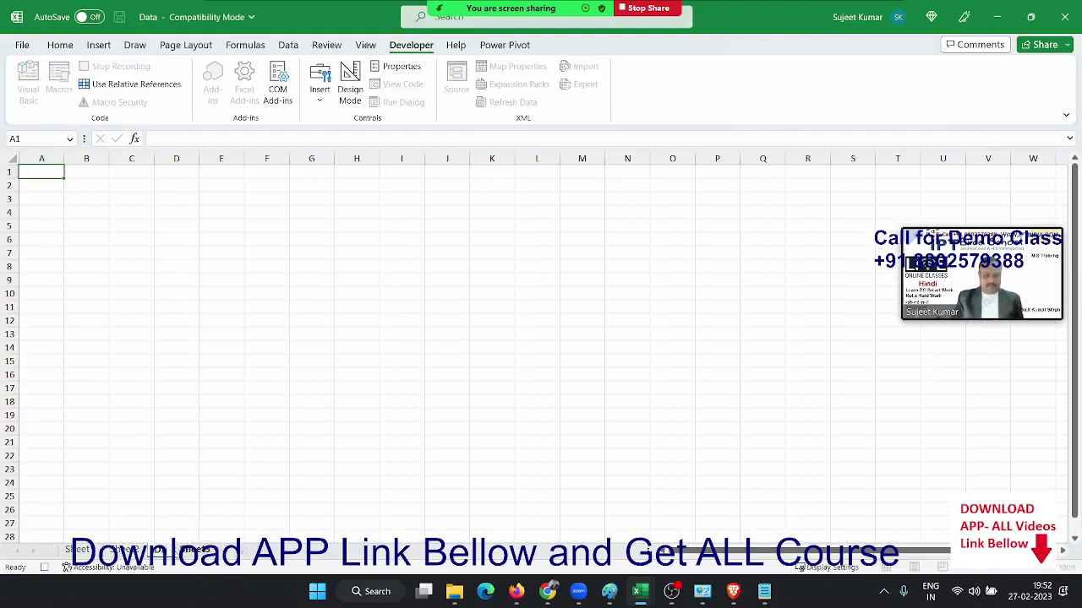
{"action": "left_click", "coordinate": [80, 403]}
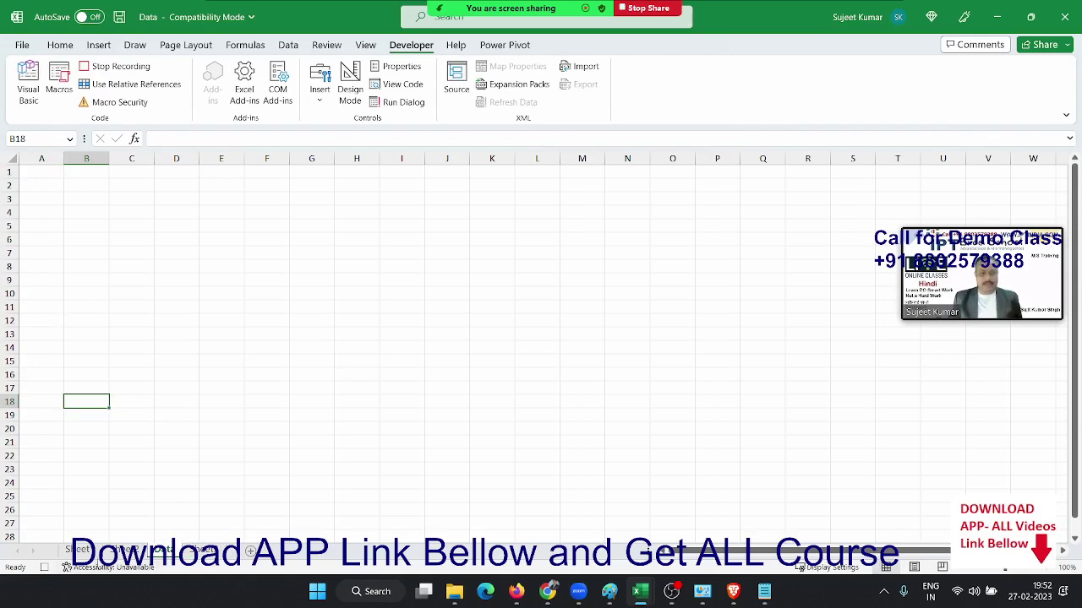
{"action": "left_click", "coordinate": [46, 567]}
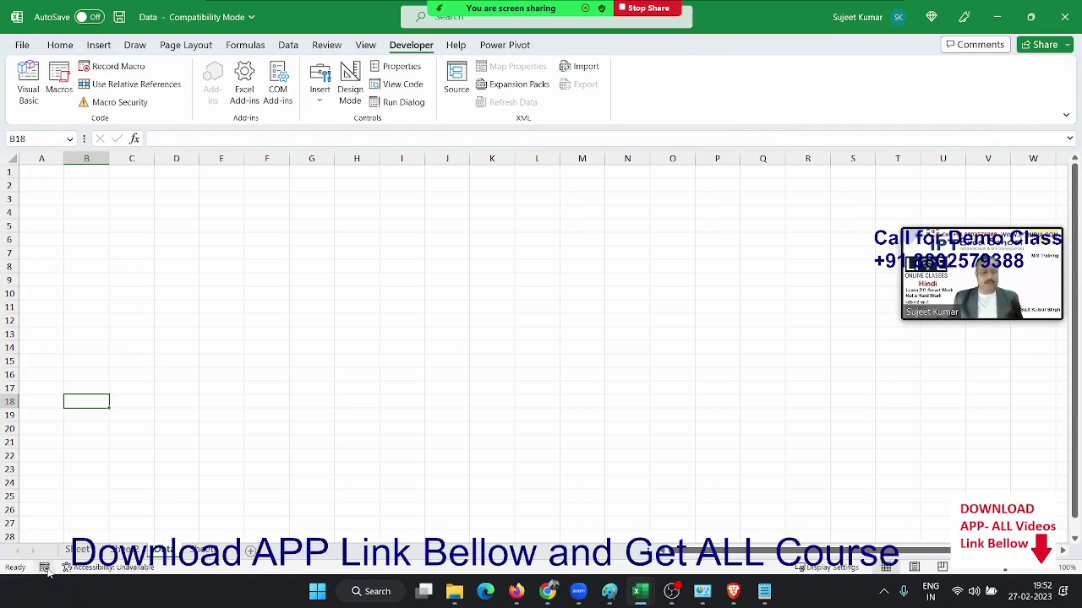
{"action": "left_click", "coordinate": [51, 106]}
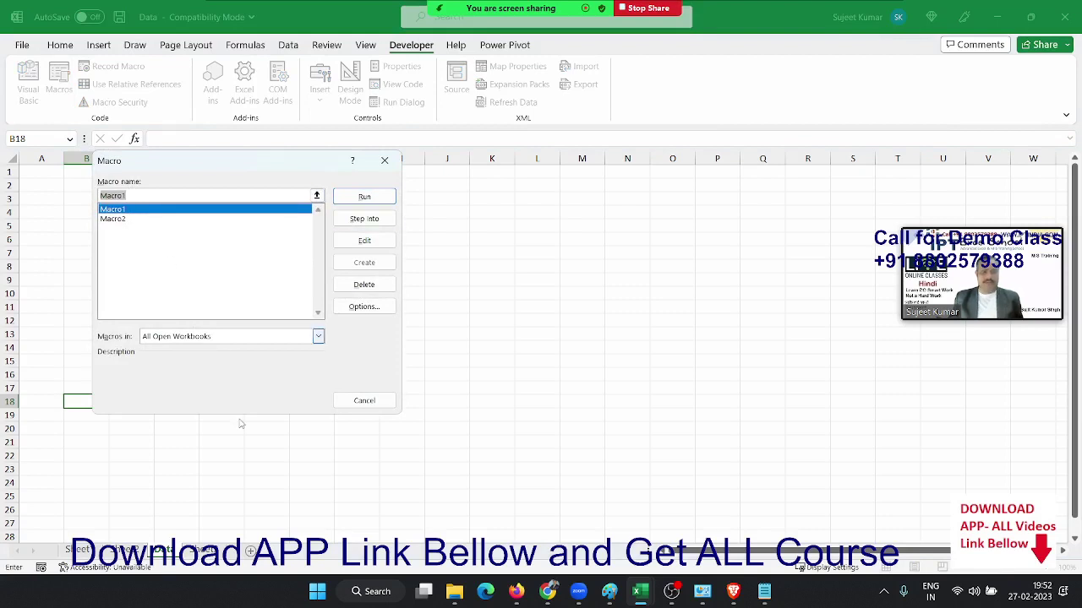
Step: Close the macro list and permanently delete the newly added sheet
{"action": "key", "text": "Escape"}
{"action": "right_click", "coordinate": [180, 548]}
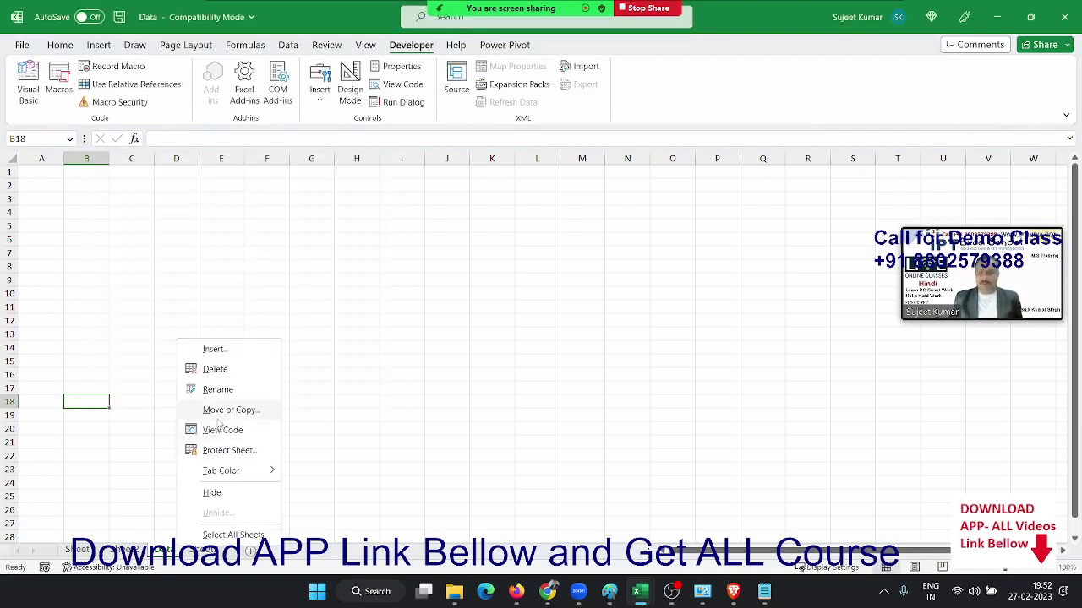
{"action": "left_click", "coordinate": [216, 369]}
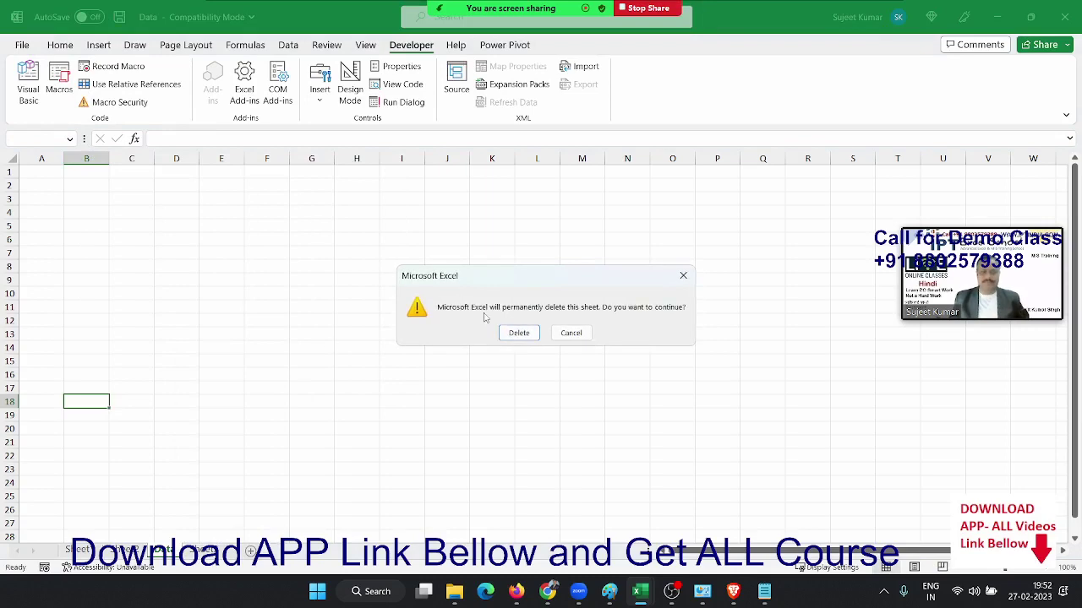
{"action": "left_click", "coordinate": [519, 333]}
Step: Run Macro2 from the Macros list, hitting run-time error 9, Subscript out of range
{"action": "left_click", "coordinate": [68, 101]}
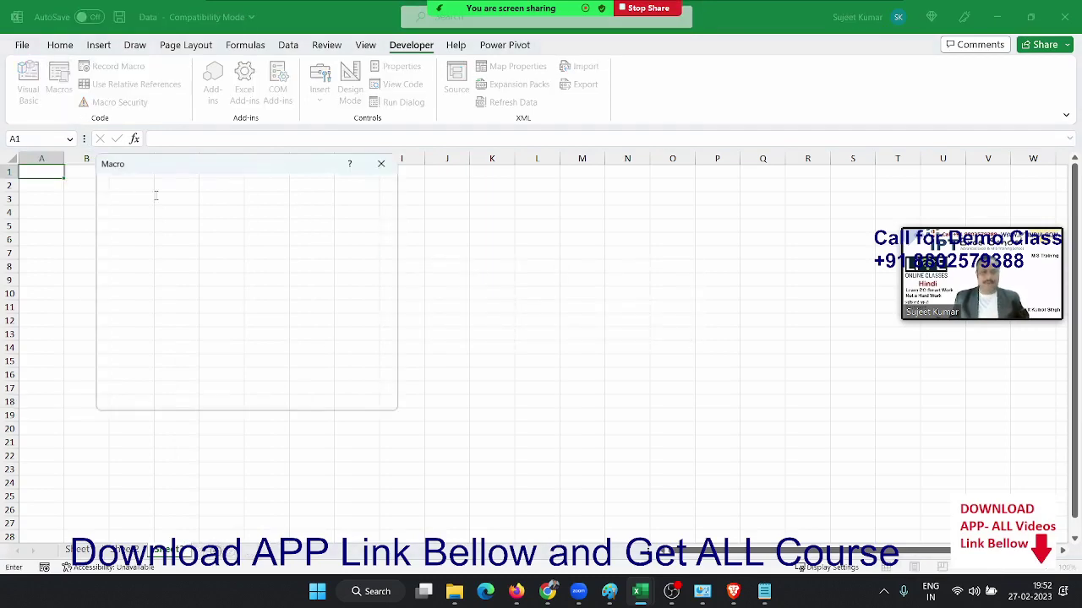
{"action": "left_click", "coordinate": [226, 218]}
{"action": "left_click", "coordinate": [364, 198]}
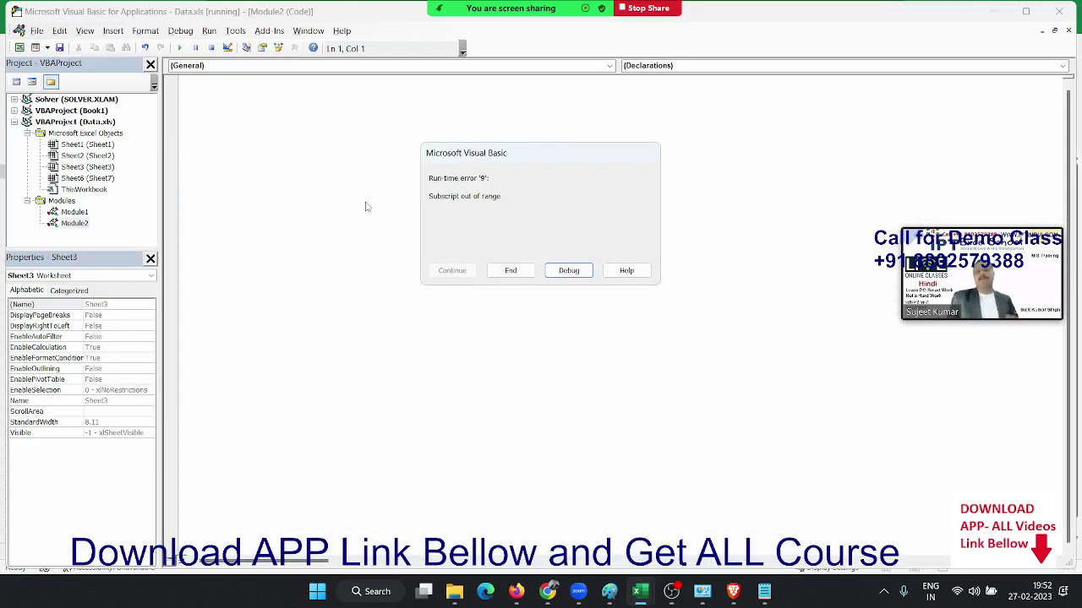
Step: Debug the error and delete the Sheets("Sheet6").Select line from Macro2
{"action": "left_click", "coordinate": [569, 270]}
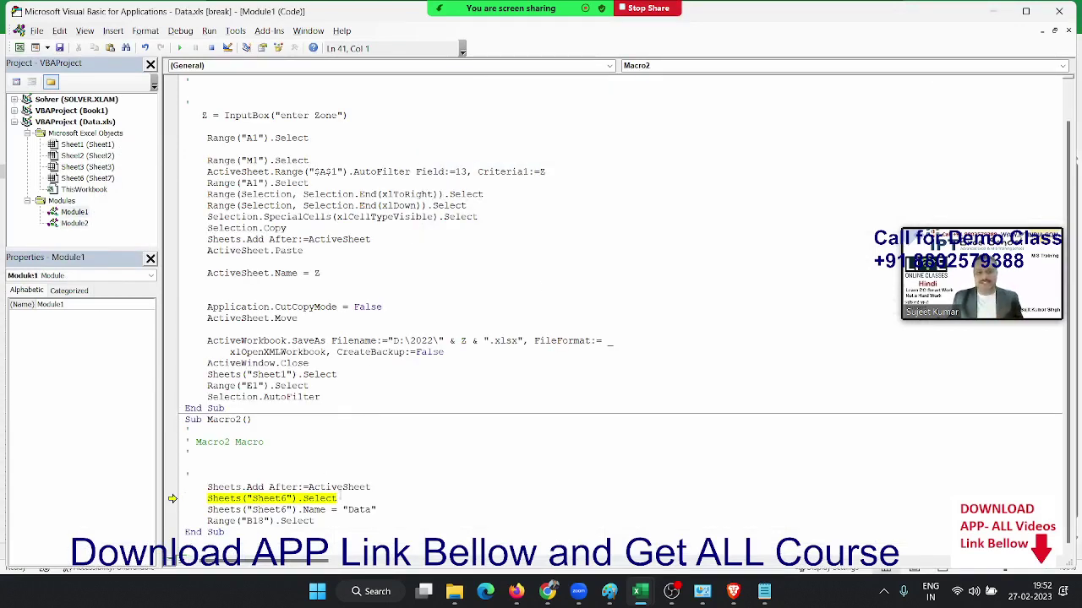
{"action": "left_click_drag", "start_coordinate": [336, 499], "coordinate": [188, 490]}
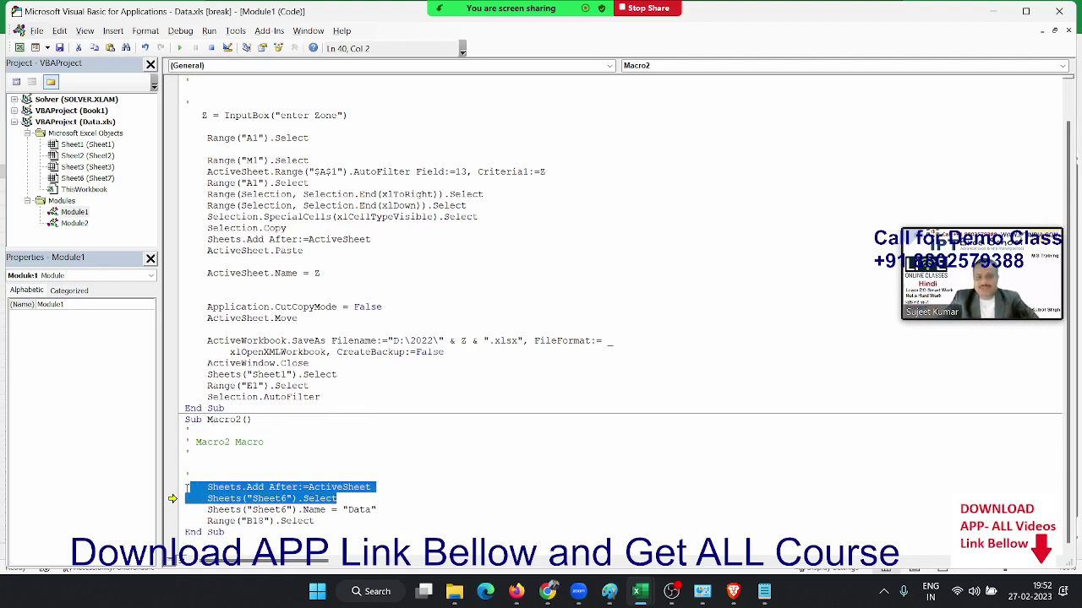
{"action": "left_click", "coordinate": [245, 509]}
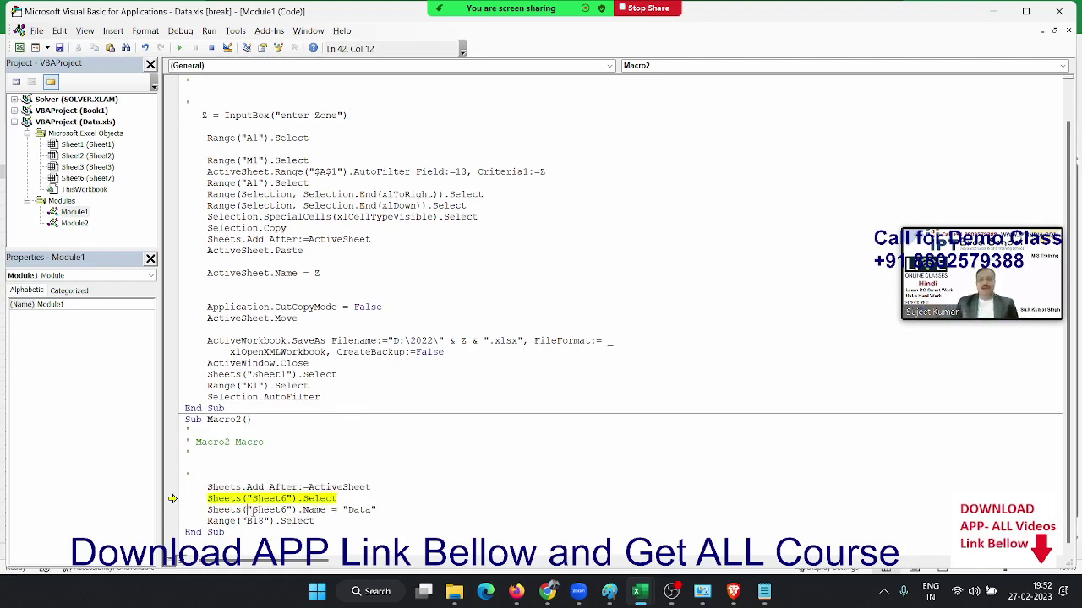
{"action": "left_click_drag", "start_coordinate": [343, 497], "coordinate": [212, 510]}
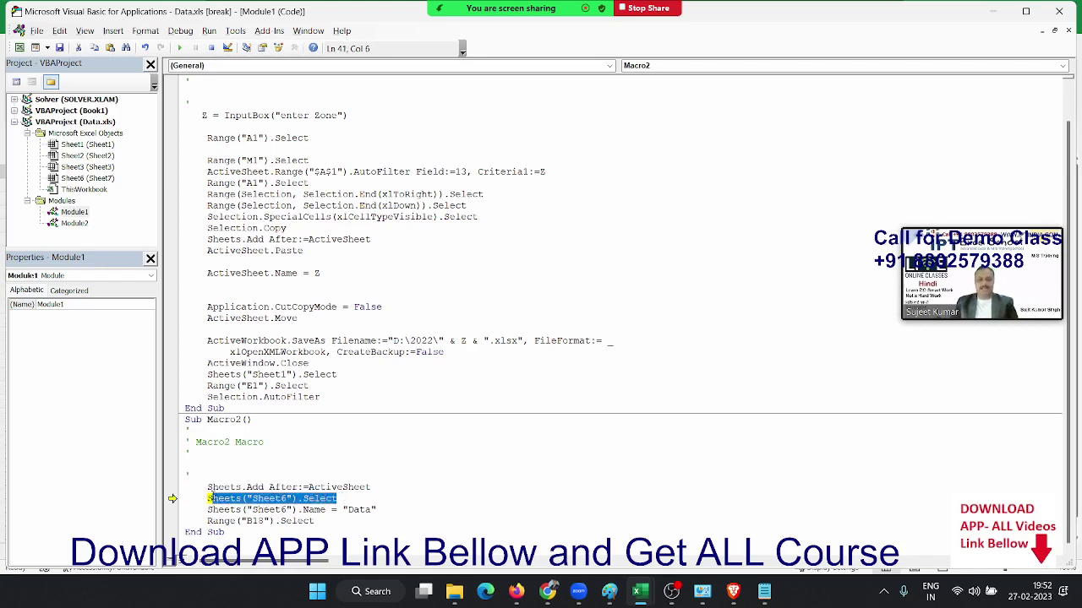
{"action": "left_click_drag", "start_coordinate": [212, 510], "coordinate": [207, 494]}
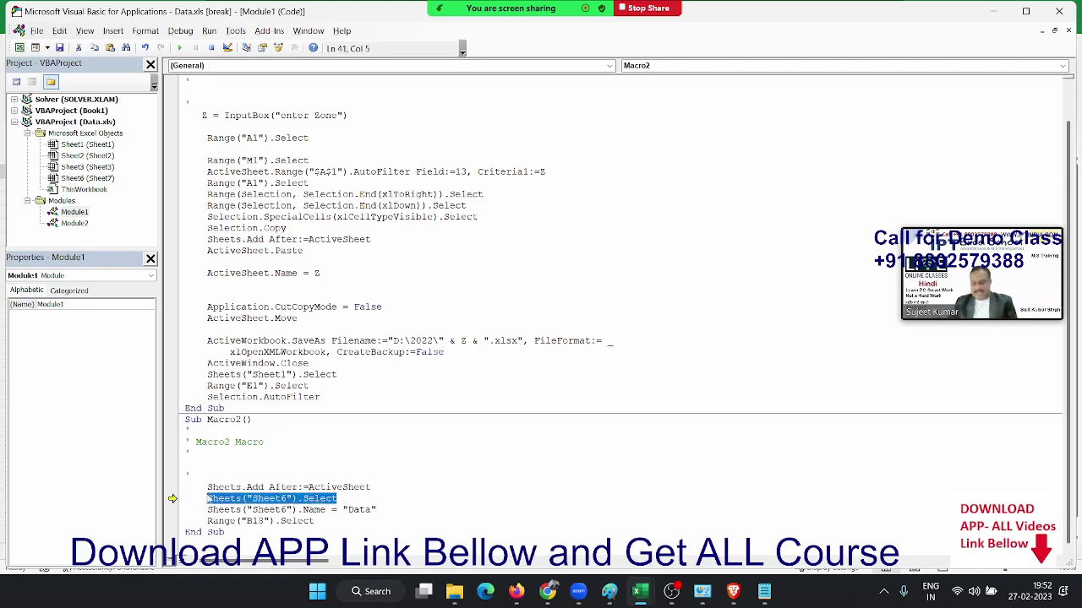
{"action": "key", "text": "Delete"}
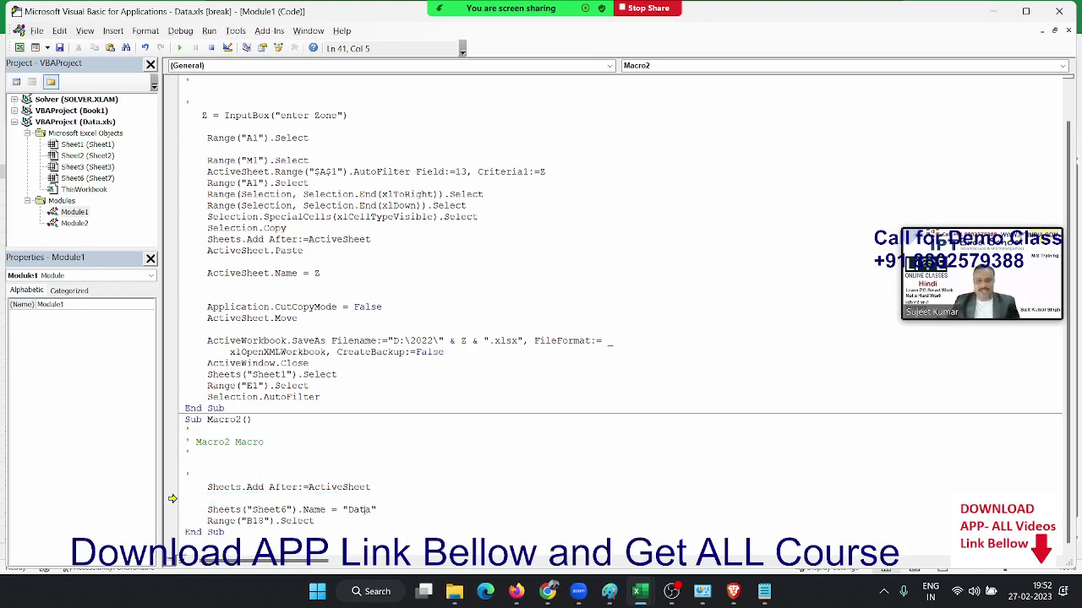
Step: Change the rename line to ActiveSheet.Name = "Data" and reset the paused run
{"action": "left_click_drag", "start_coordinate": [331, 511], "coordinate": [242, 501]}
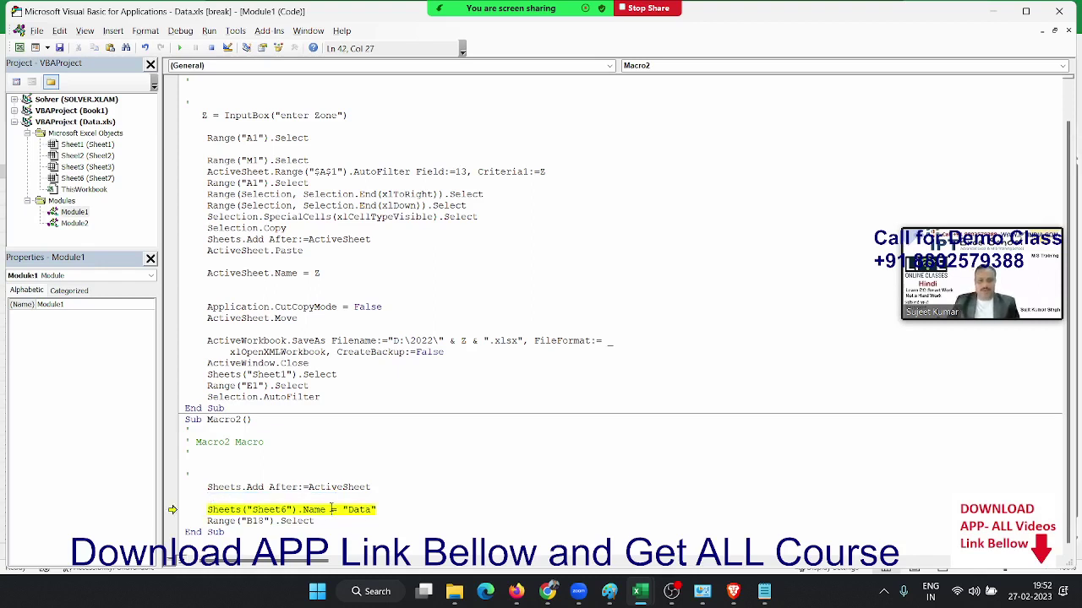
{"action": "left_click", "coordinate": [242, 510]}
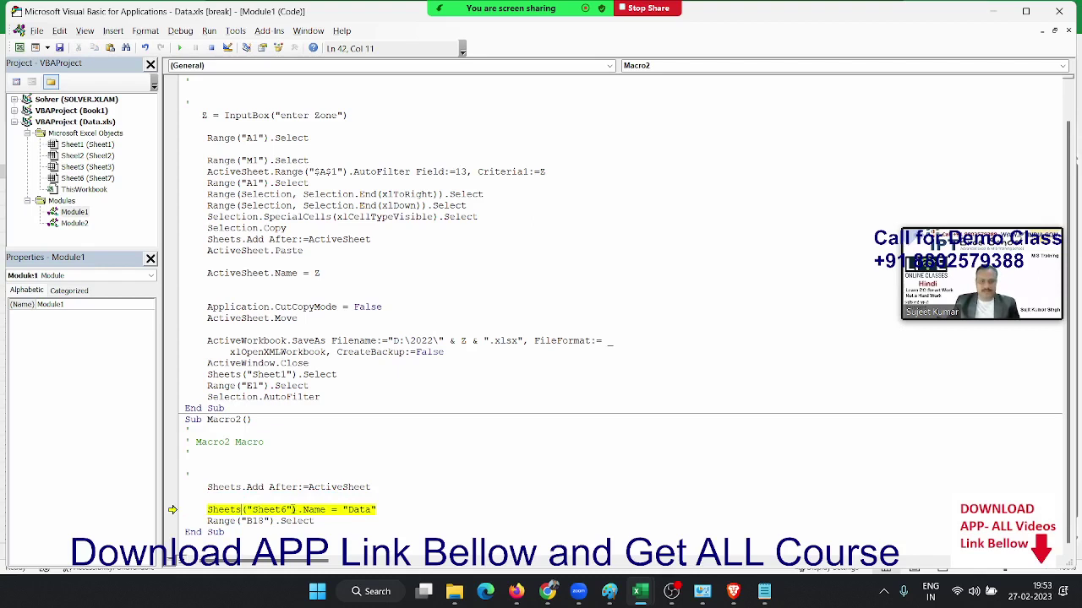
{"action": "left_click_drag", "start_coordinate": [297, 509], "coordinate": [207, 510]}
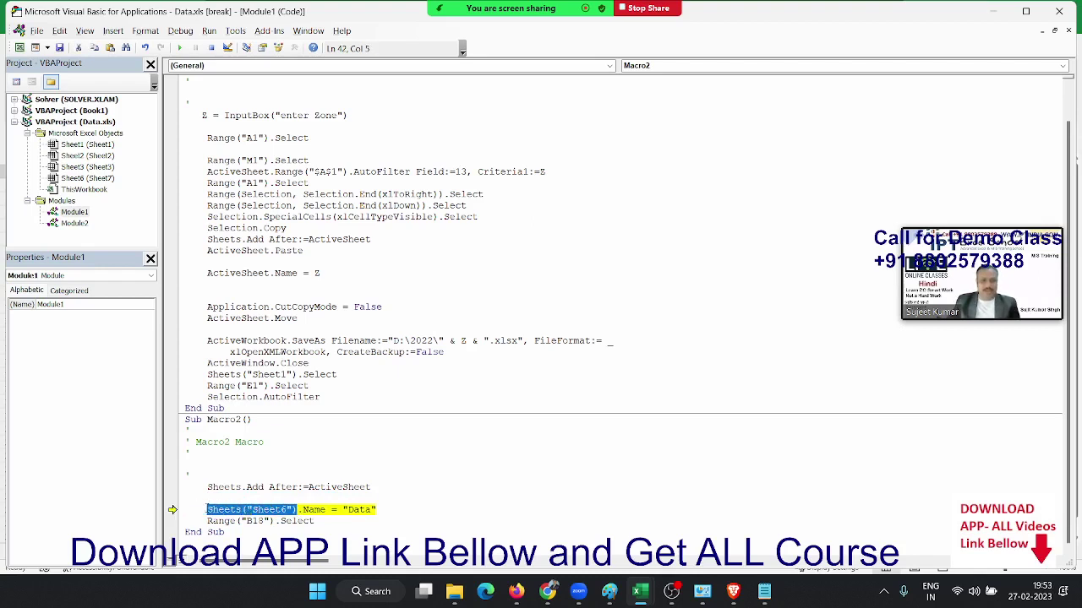
{"action": "type", "text": "active"}
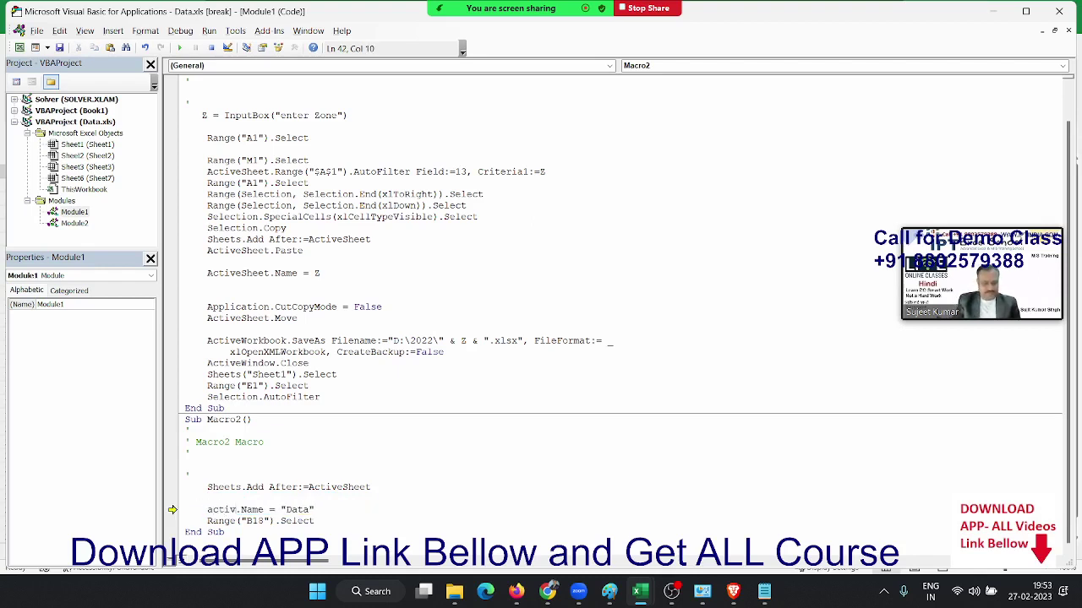
{"action": "type", "text": "sheet"}
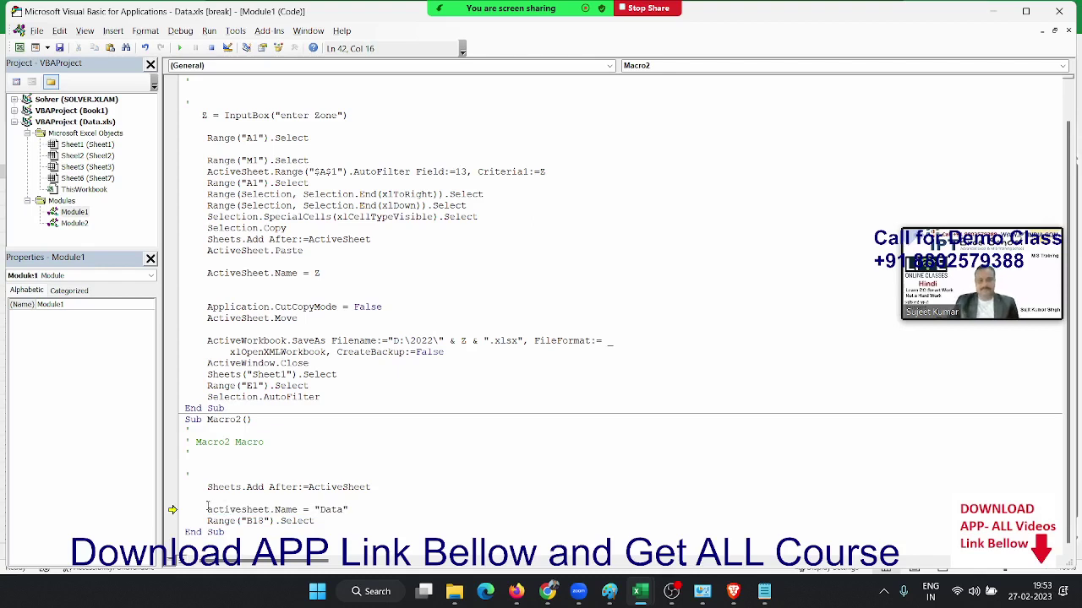
{"action": "left_click", "coordinate": [305, 440]}
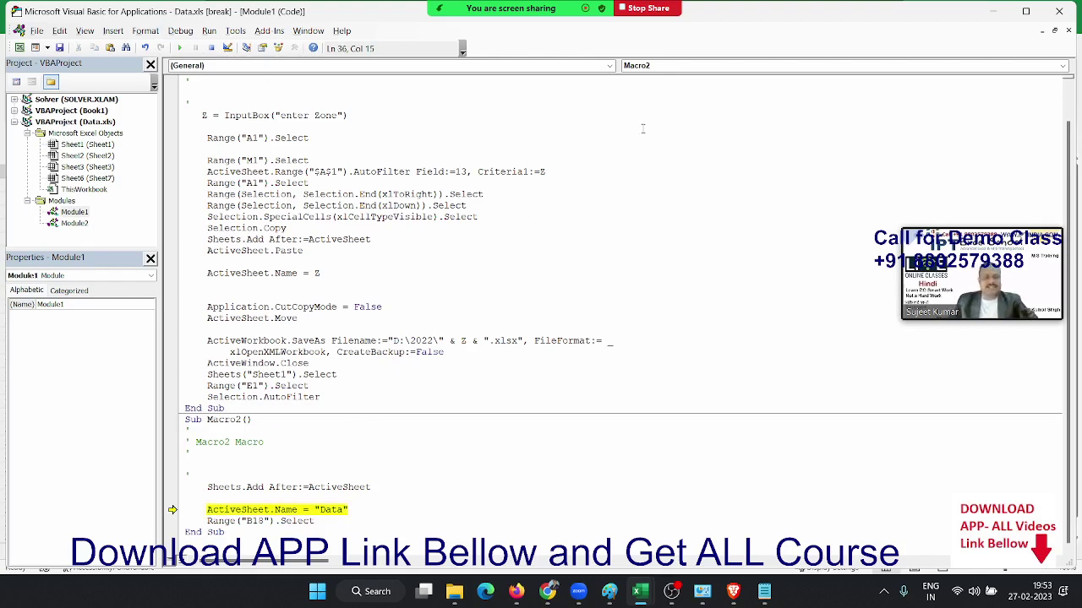
{"action": "left_click", "coordinate": [210, 49]}
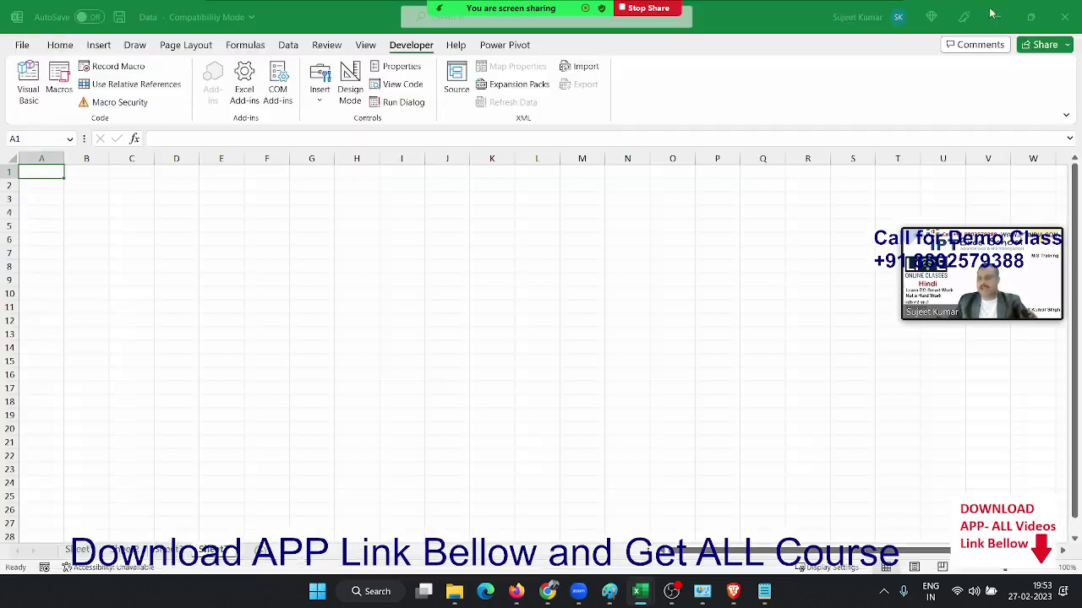
Step: Minimise the VBA editor to the empty worksheet and end the Zoom screen share
{"action": "left_click", "coordinate": [994, 11]}
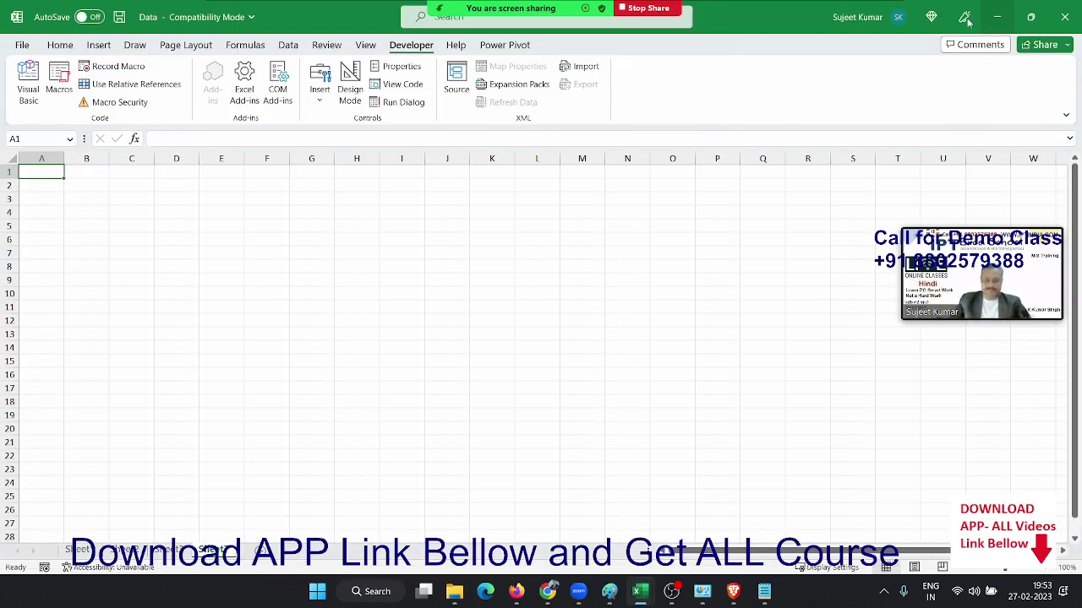
{"action": "left_click", "coordinate": [664, 15]}
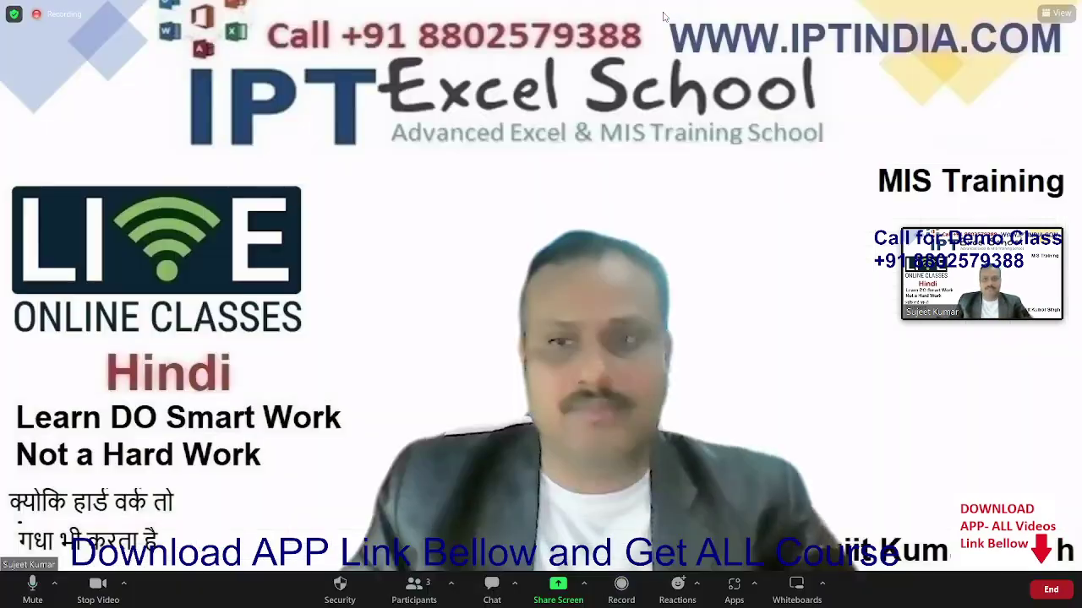